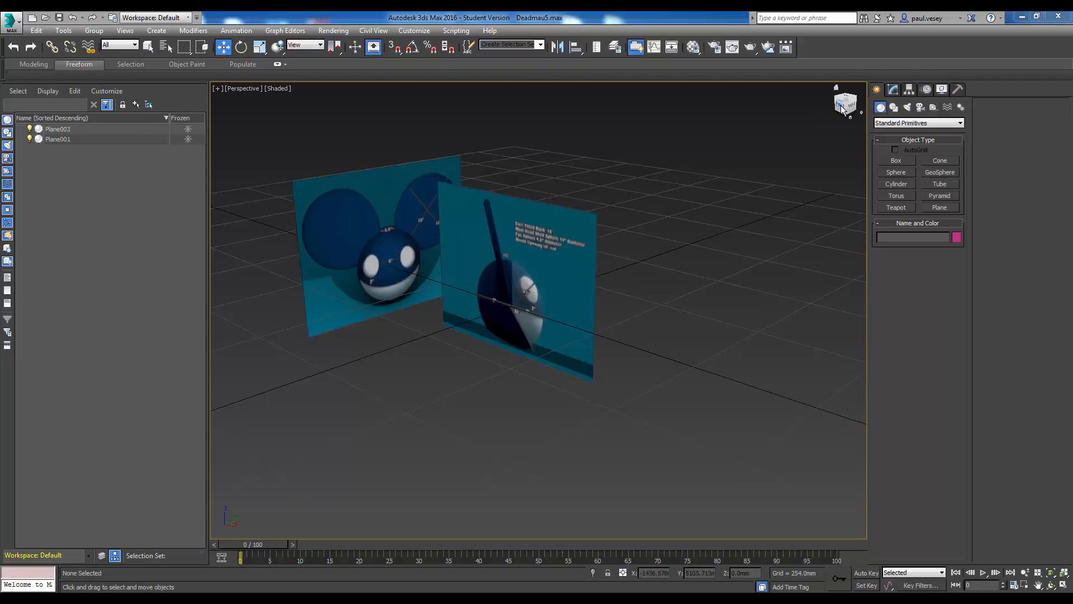
- Maximize the Front viewport and frame the side-view reference image of the head
{"action": "middle_click_drag", "start_coordinate": [726, 258], "coordinate": [741, 251]}
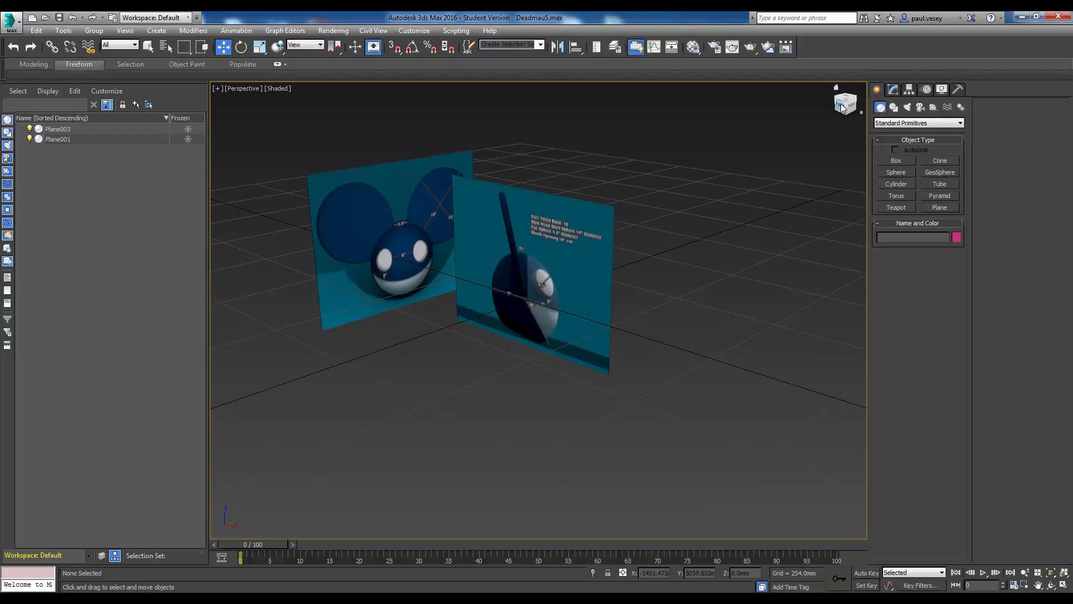
{"action": "left_click", "coordinate": [845, 106]}
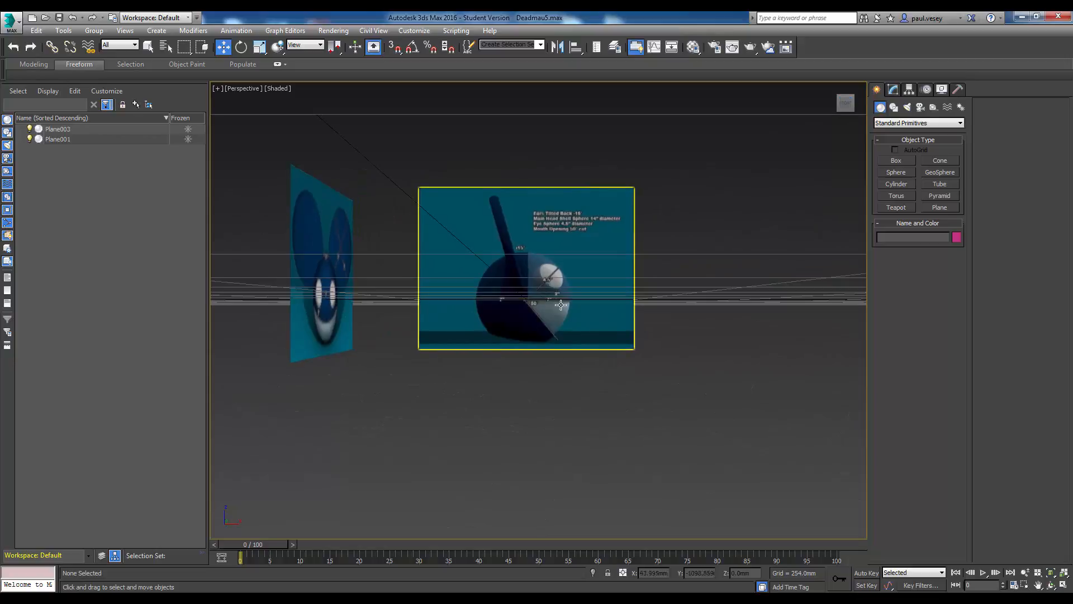
{"action": "left_click", "coordinate": [213, 88]}
{"action": "left_click", "coordinate": [254, 103]}
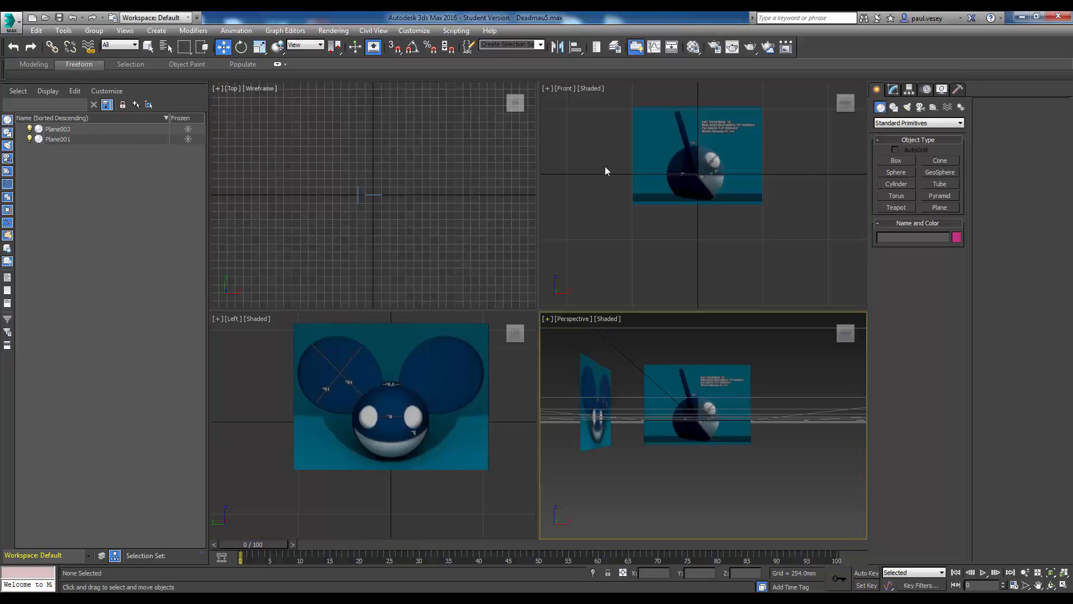
{"action": "left_click", "coordinate": [545, 89]}
{"action": "left_click", "coordinate": [549, 89]}
{"action": "left_click", "coordinate": [566, 99]}
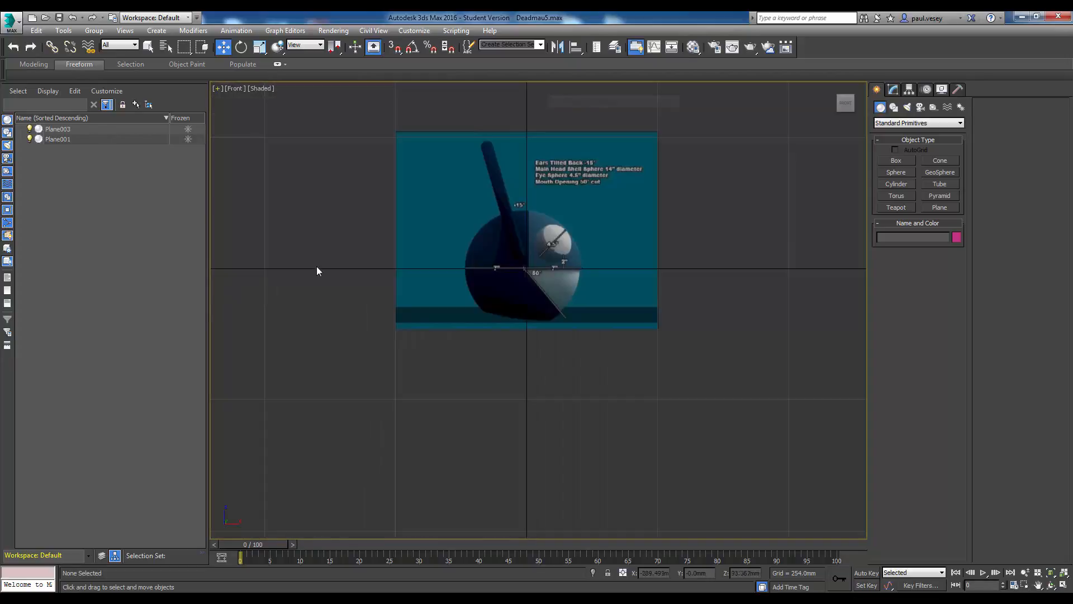
{"action": "scroll", "coordinate": [496, 300], "scroll_direction": "up", "scroll_amount": 5}
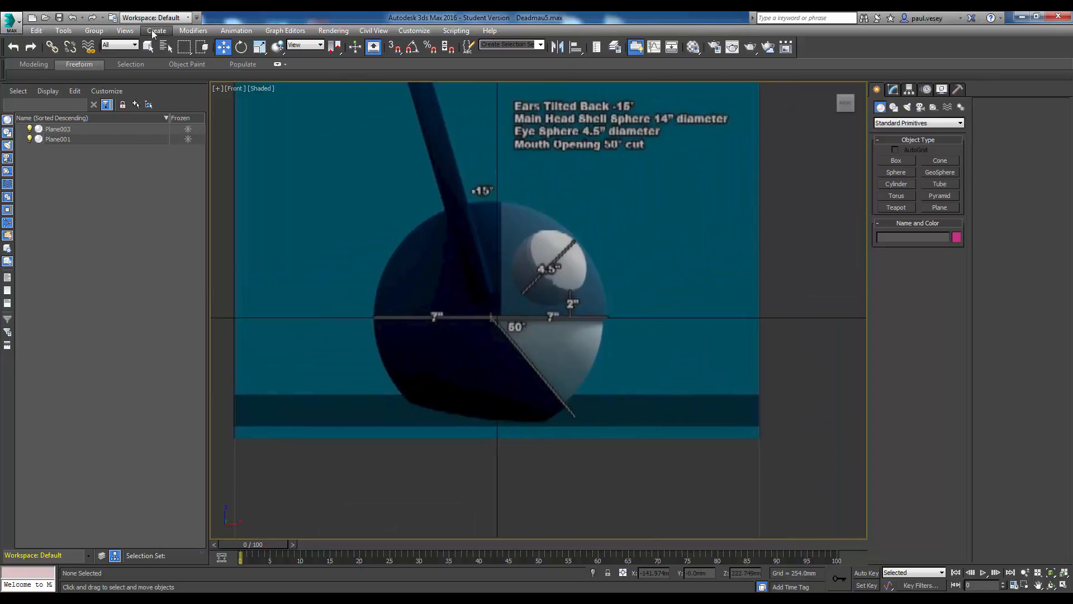
- Create a standard sphere with a radius of about 34 mm over the eye in the side reference image
{"action": "left_click", "coordinate": [193, 30]}
{"action": "mouse_move", "coordinate": [157, 30]}
{"action": "mouse_move", "coordinate": [218, 44]}
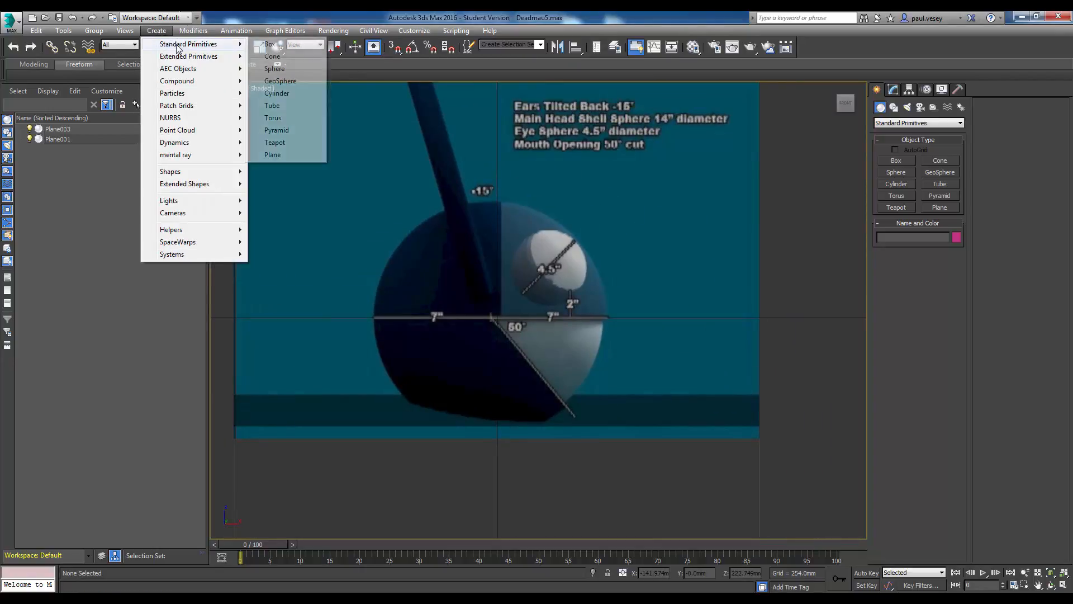
{"action": "left_click", "coordinate": [283, 69]}
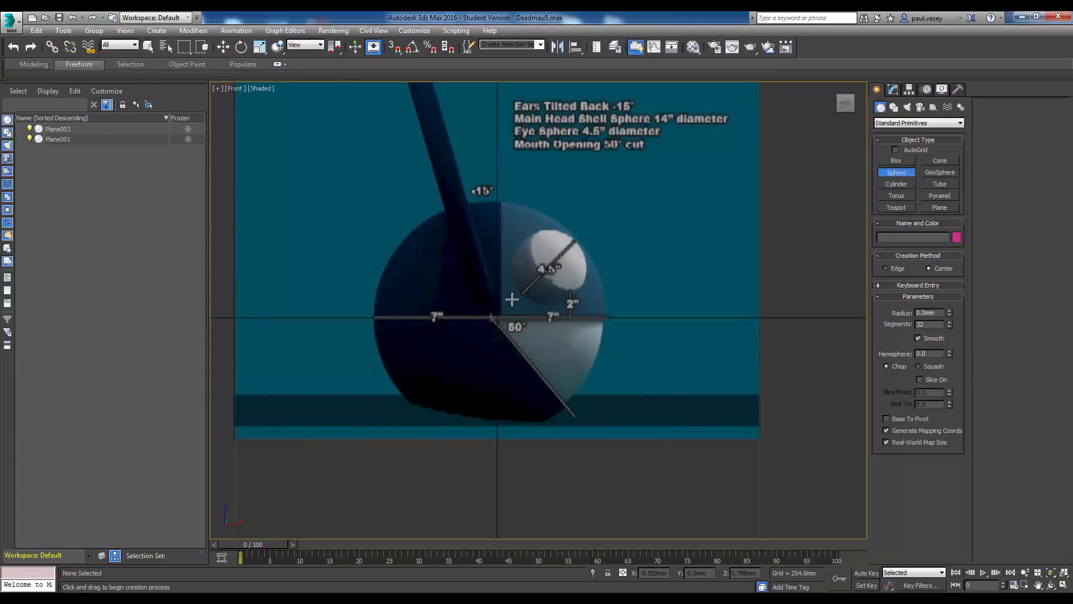
{"action": "left_click_drag", "start_coordinate": [550, 268], "coordinate": [585, 273]}
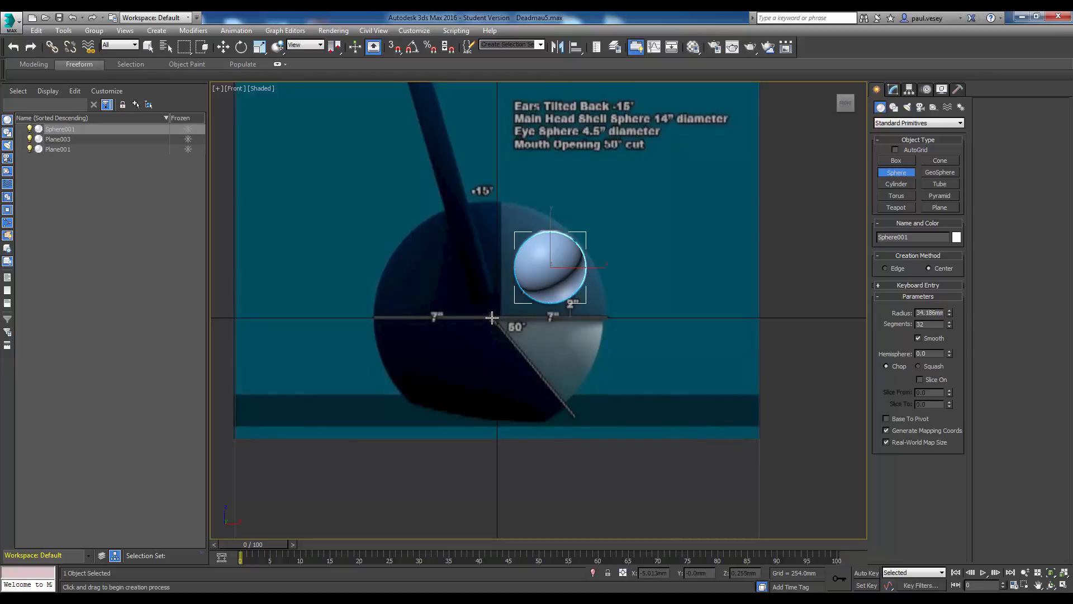
- Create a sphere of about 110 mm radius over the head in the side reference and nudge it along X to match the outline
{"action": "left_click_drag", "start_coordinate": [492, 318], "coordinate": [603, 341]}
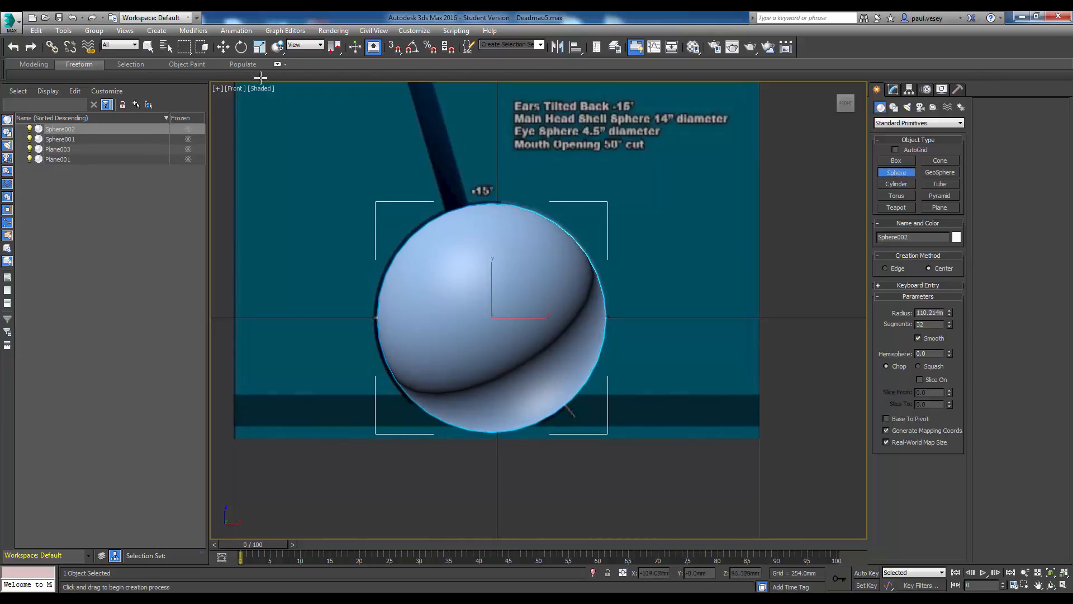
{"action": "left_click", "coordinate": [223, 47]}
{"action": "left_click_drag", "start_coordinate": [517, 317], "coordinate": [515, 318]}
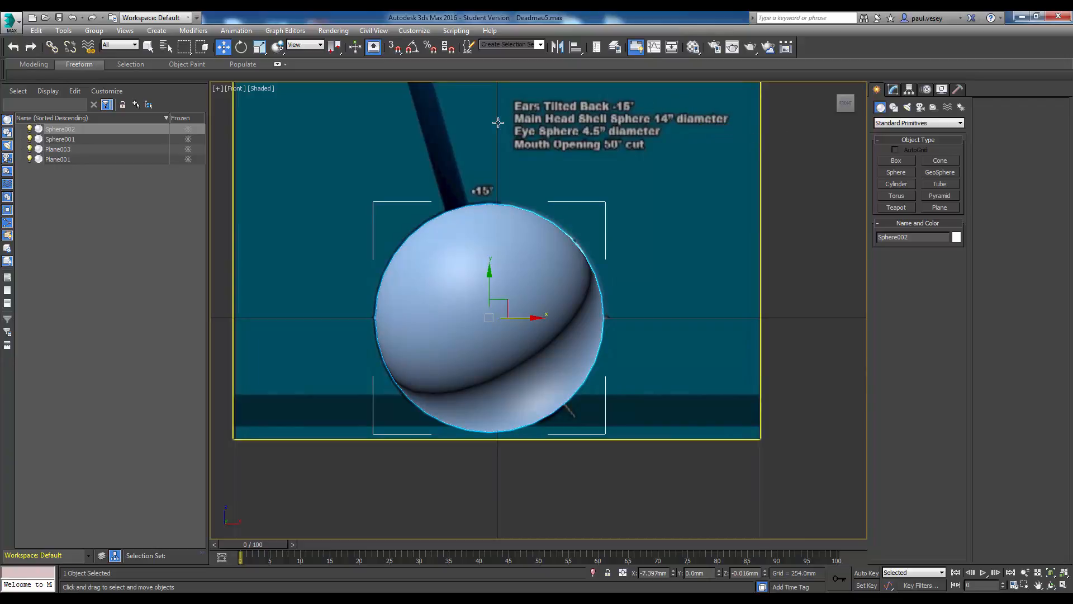
- Rename the small eye sphere as Eye
{"action": "left_click", "coordinate": [148, 47]}
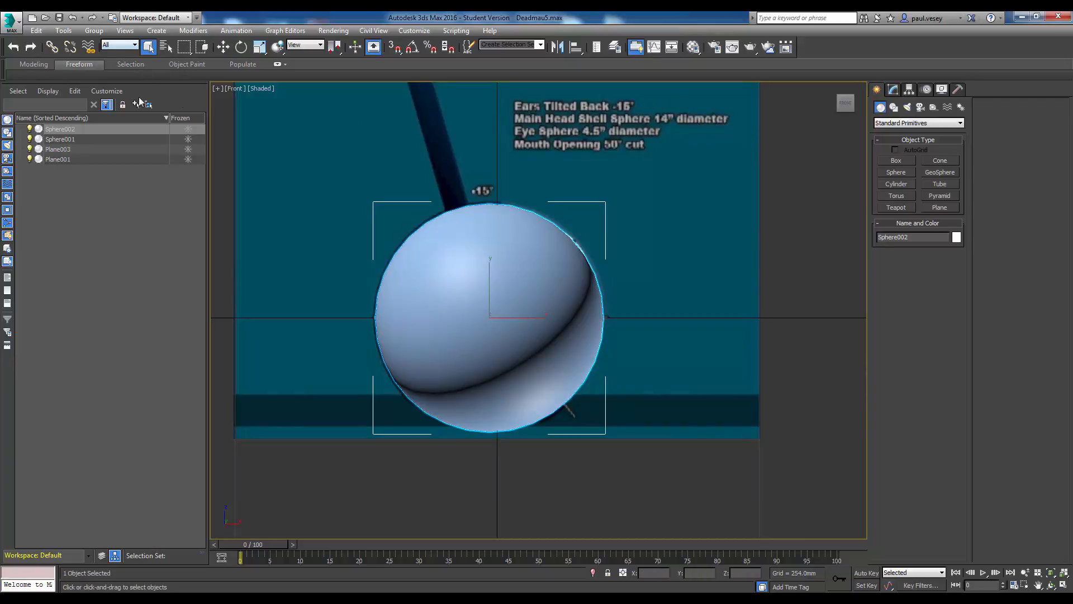
{"action": "left_click", "coordinate": [853, 99]}
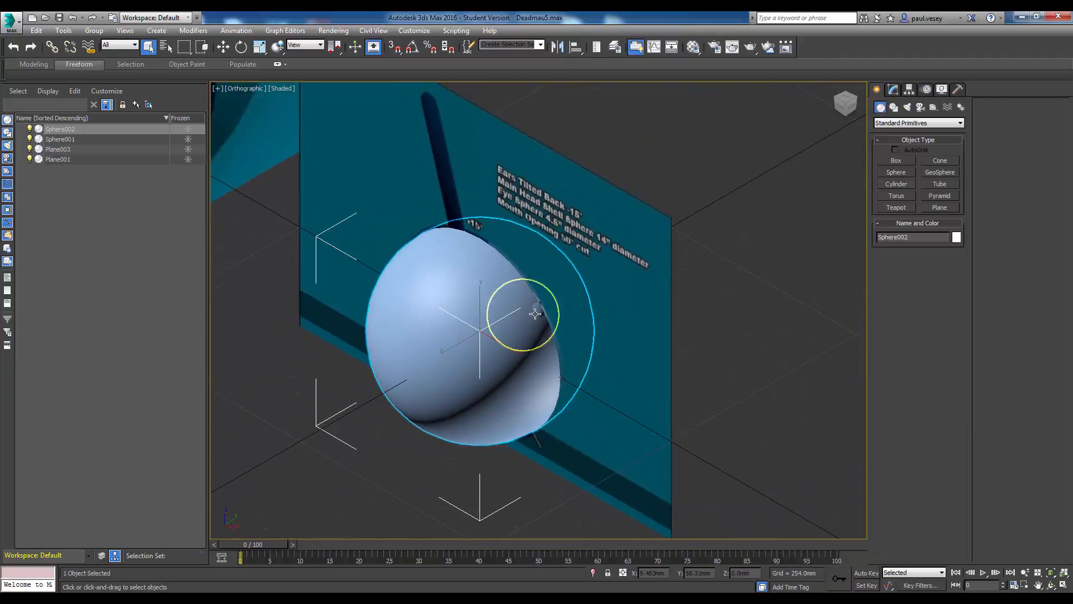
{"action": "left_click", "coordinate": [65, 142]}
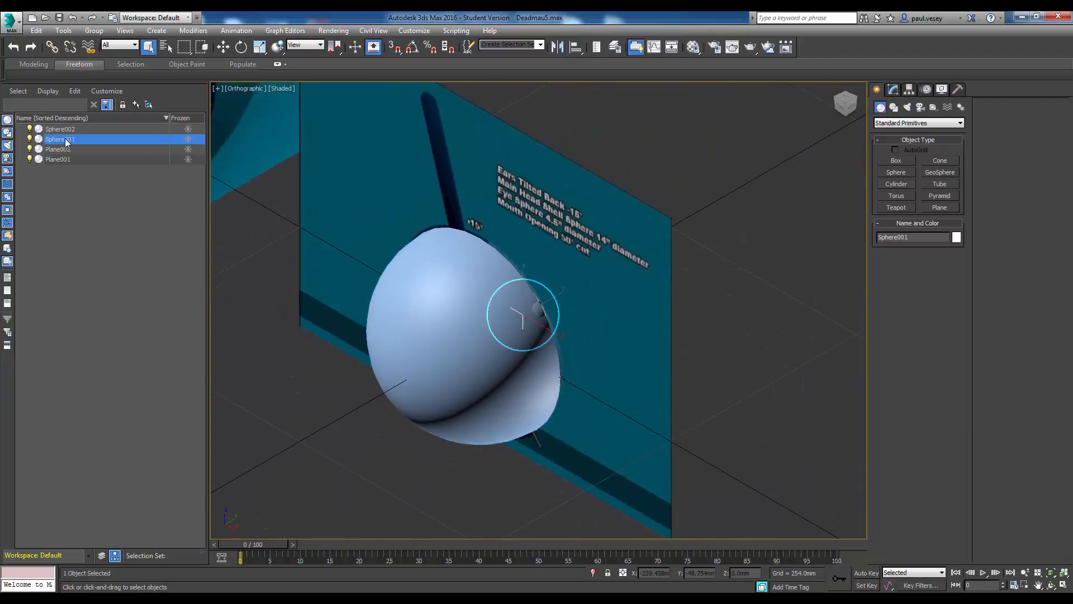
{"action": "right_click", "coordinate": [66, 142]}
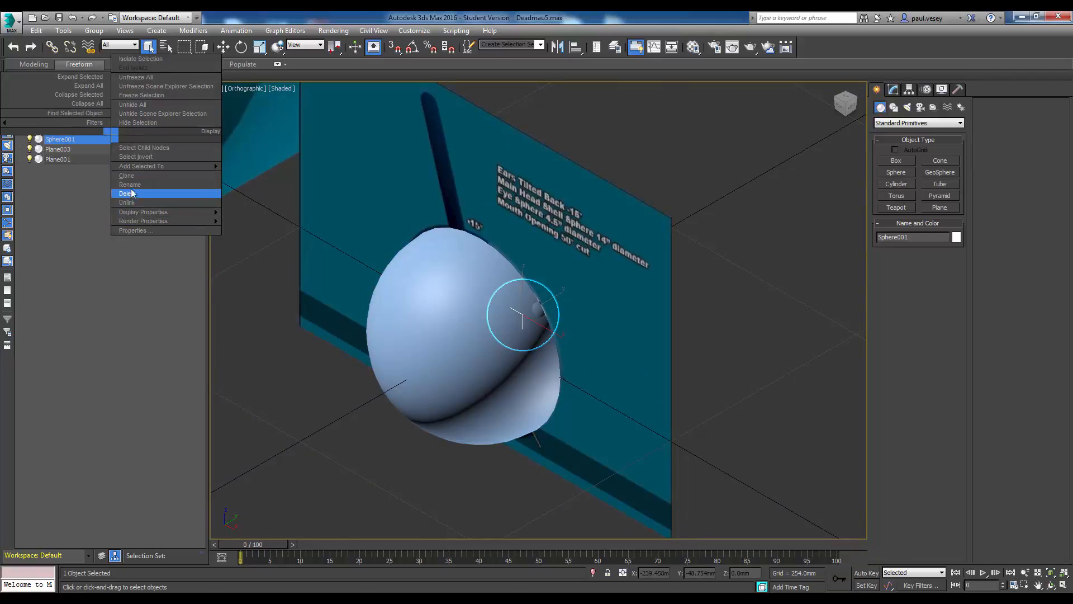
{"action": "left_click", "coordinate": [134, 190]}
{"action": "type", "text": "Ety"}
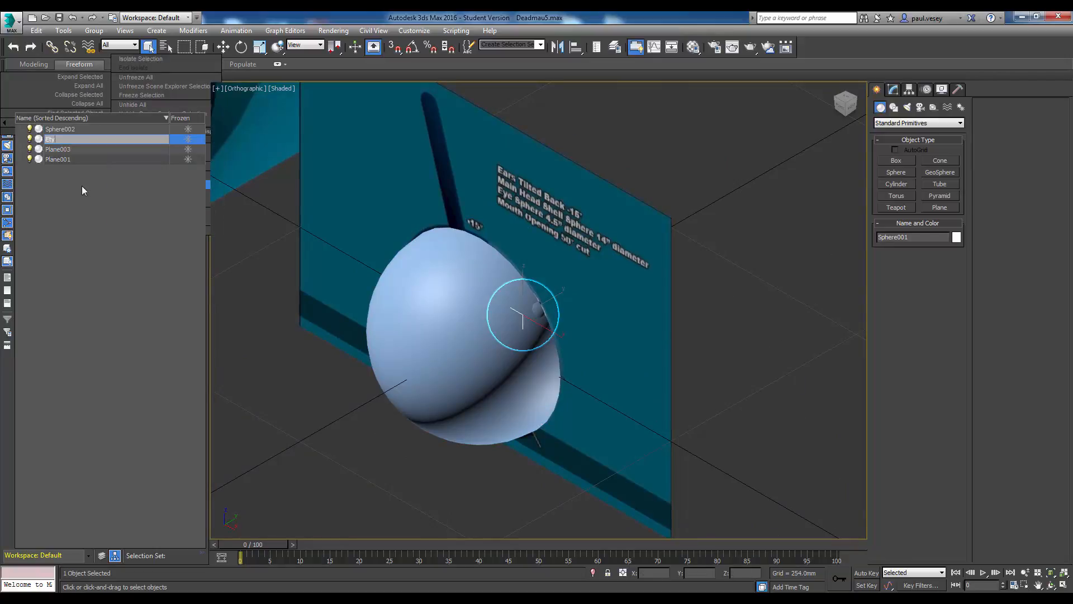
{"action": "key", "text": "BackSpace"}
{"action": "type", "text": "ye"}
{"action": "key", "text": "Return"}
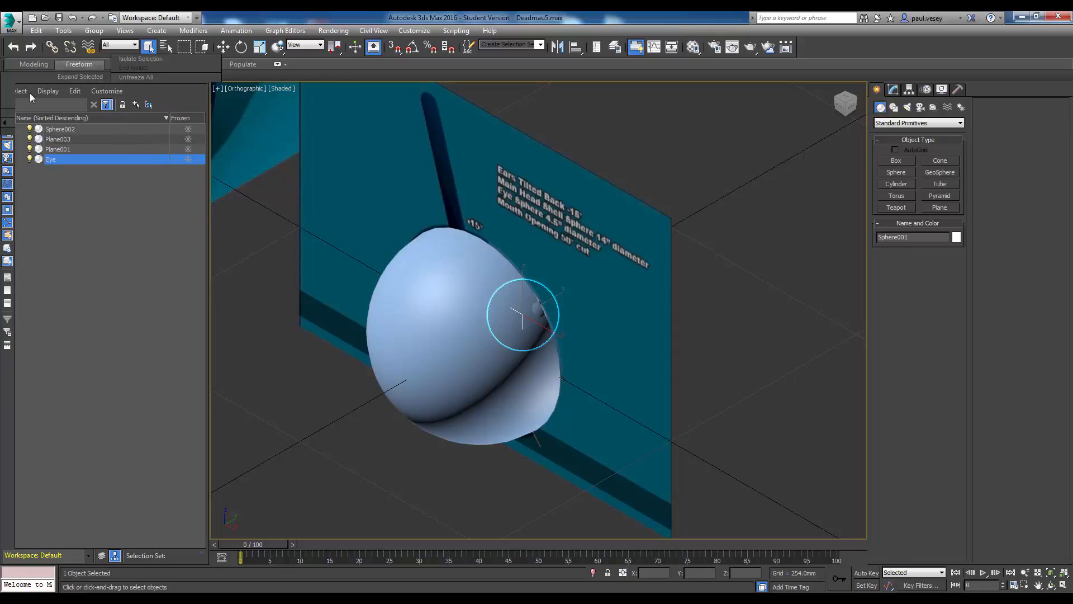
- Rename the large sphere as Head
{"action": "left_click", "coordinate": [58, 131]}
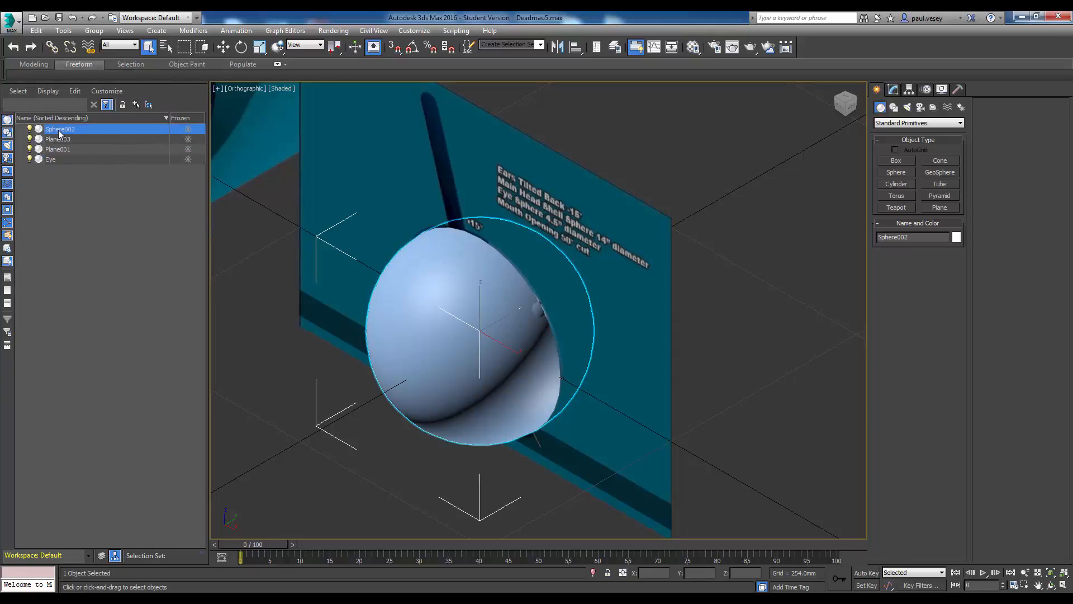
{"action": "right_click", "coordinate": [111, 124]}
{"action": "left_click", "coordinate": [129, 177]}
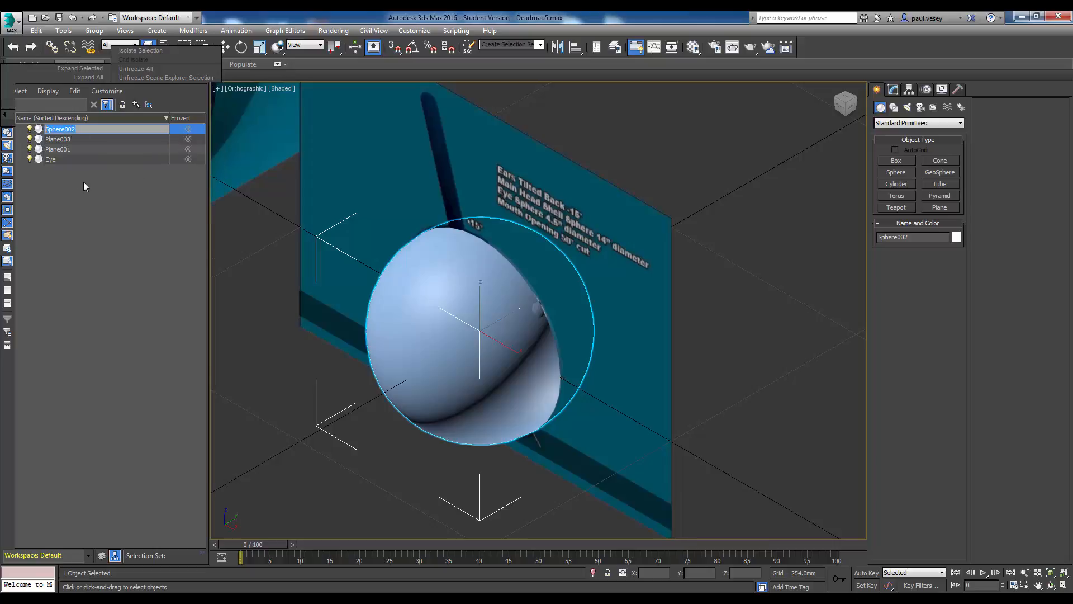
{"action": "type", "text": "Head"}
{"action": "key", "text": "Return"}
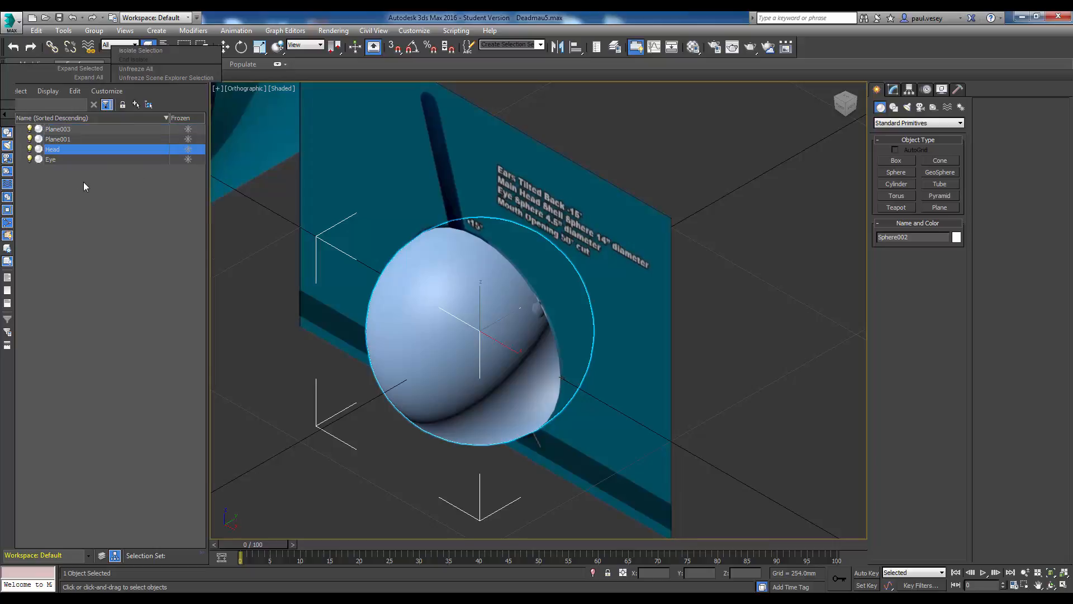
- Move the Eye sphere sideways out of the head along Y to about -59 mm
{"action": "left_click", "coordinate": [50, 160]}
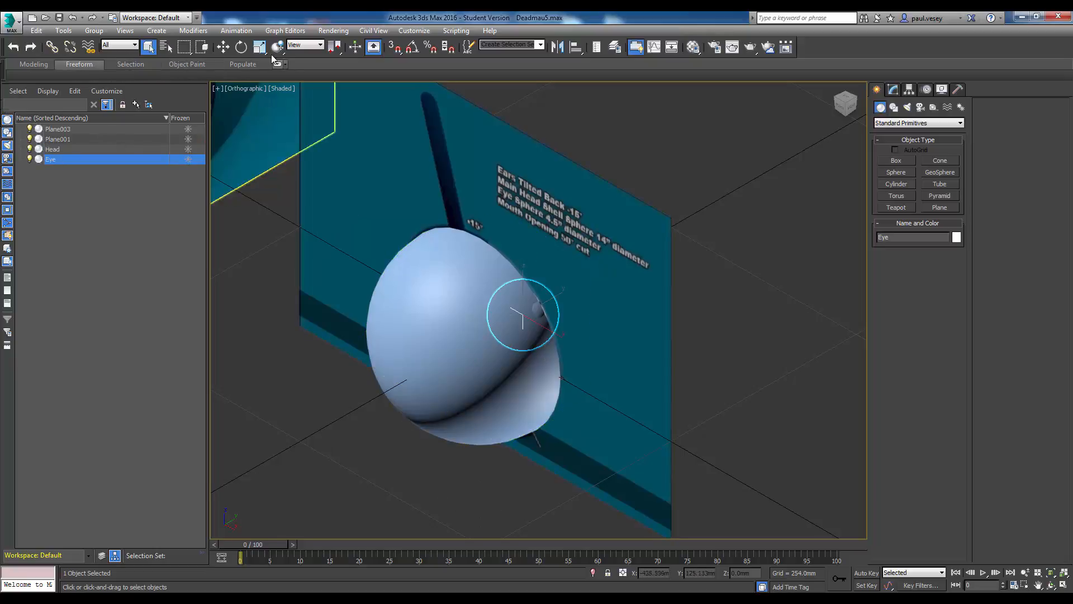
{"action": "left_click", "coordinate": [223, 48]}
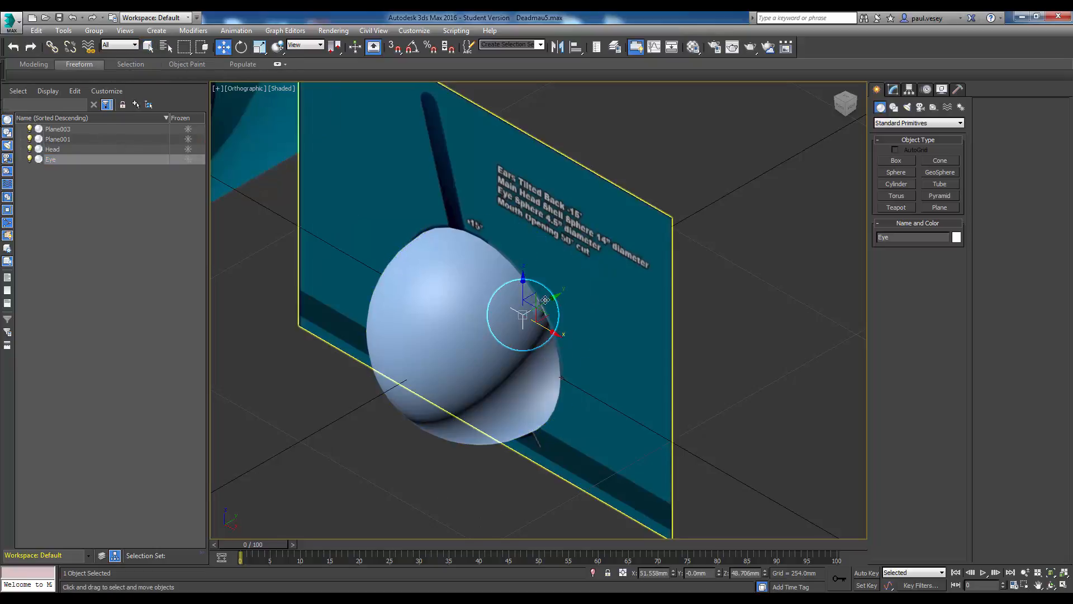
{"action": "left_click_drag", "start_coordinate": [542, 302], "coordinate": [567, 303]}
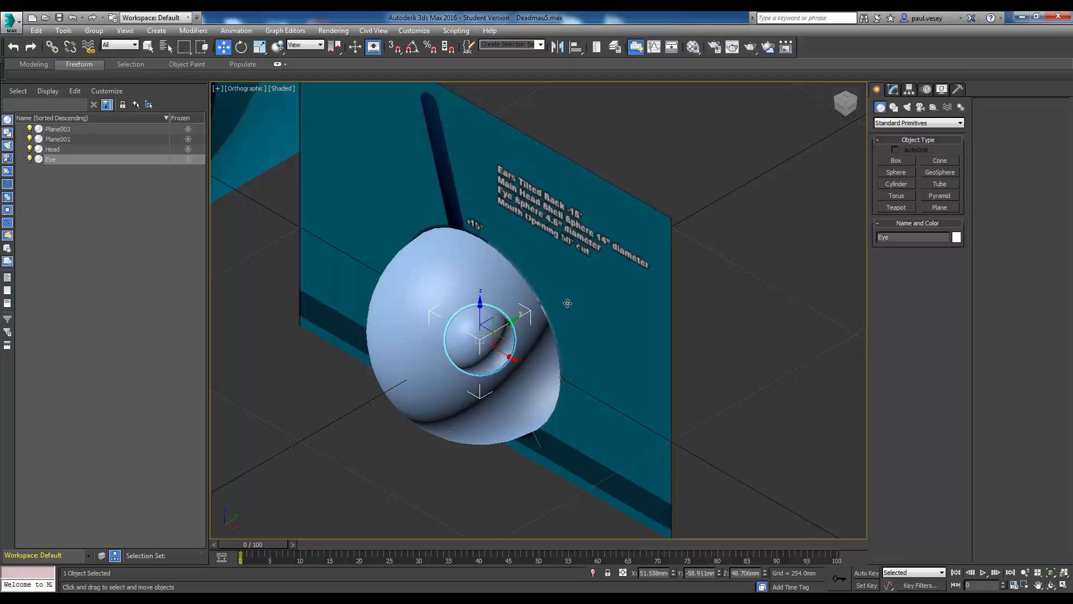
- Examine the eye spacing and height in the front-face reference image against the placed Eye sphere
{"action": "left_click", "coordinate": [855, 104]}
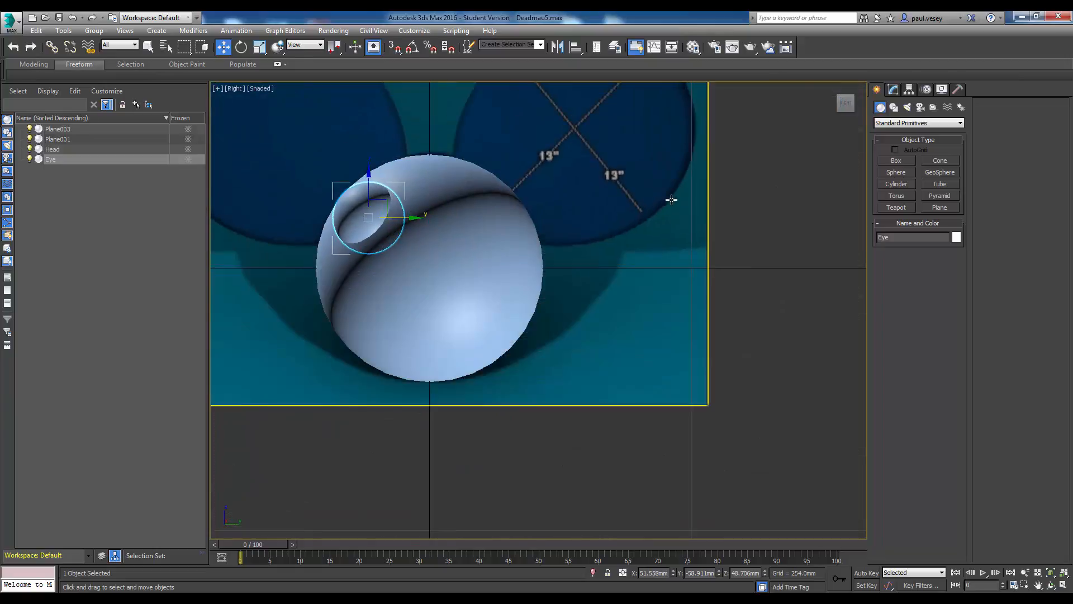
{"action": "mouse_move", "coordinate": [843, 101]}
{"action": "scroll", "coordinate": [817, 119], "scroll_direction": "down", "scroll_amount": 4}
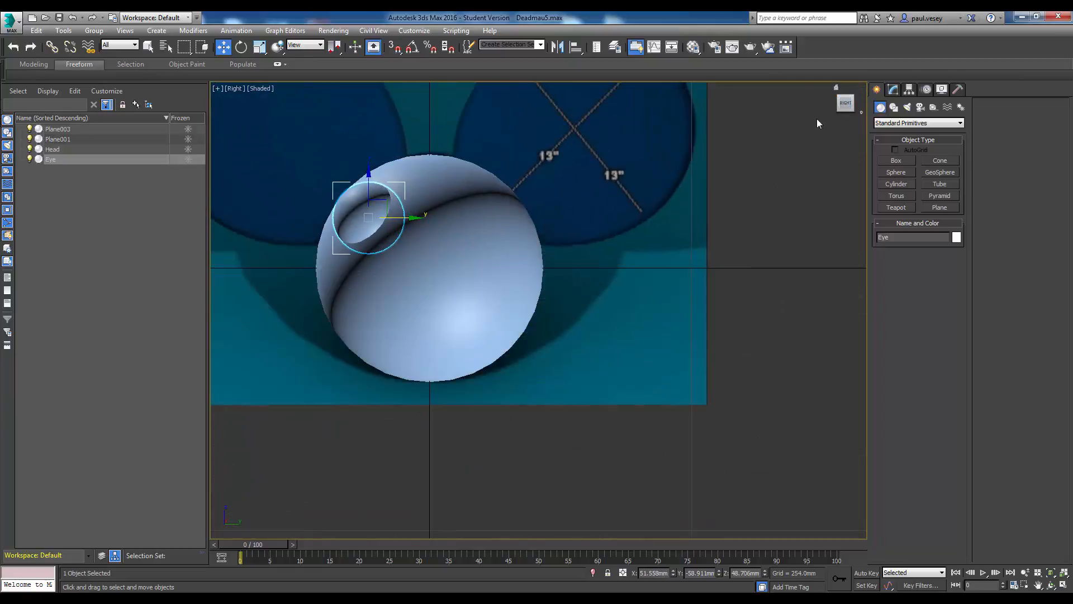
{"action": "left_click", "coordinate": [843, 105]}
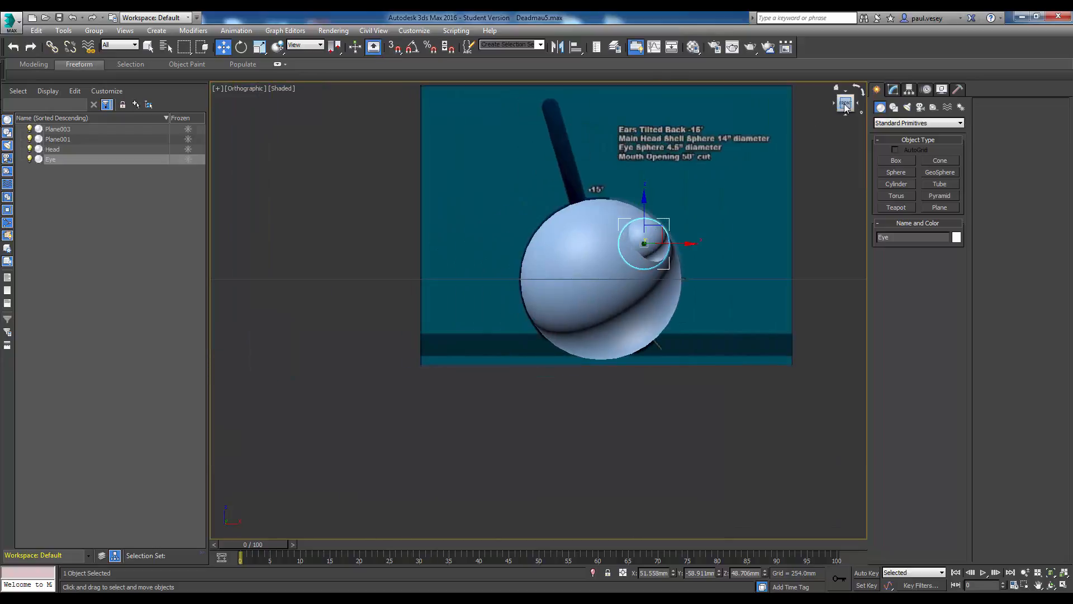
{"action": "scroll", "coordinate": [777, 151], "scroll_direction": "down", "scroll_amount": 5}
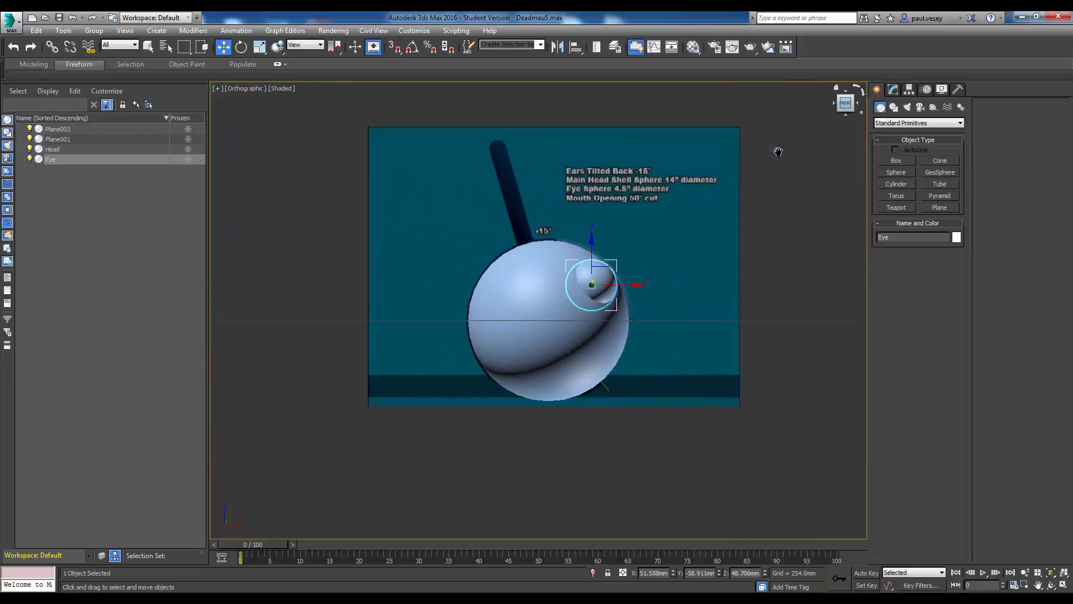
{"action": "left_click", "coordinate": [853, 96]}
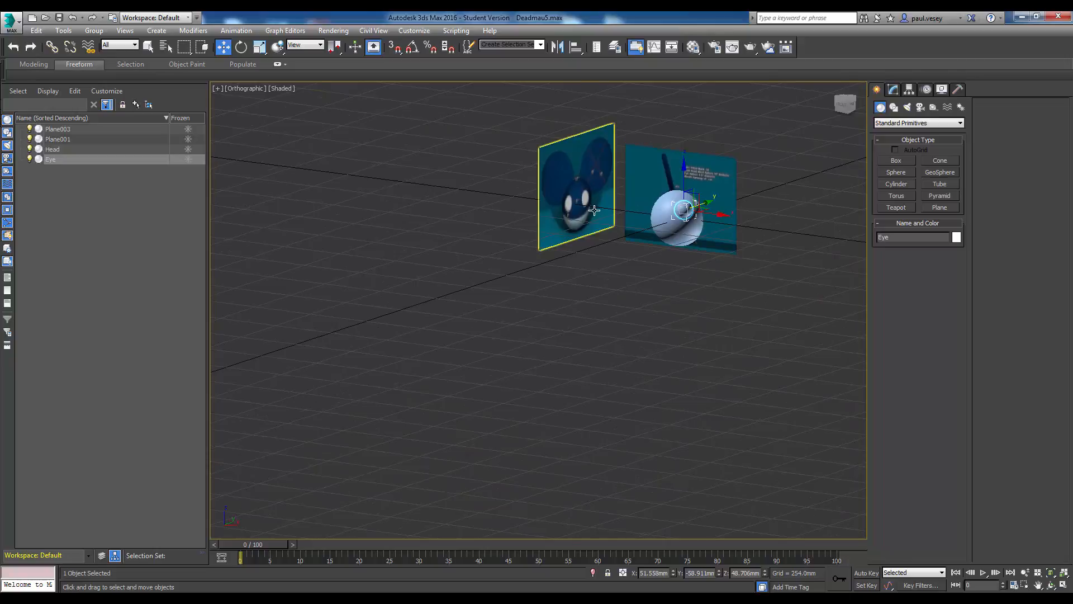
{"action": "scroll", "coordinate": [594, 211], "scroll_direction": "up", "scroll_amount": 10}
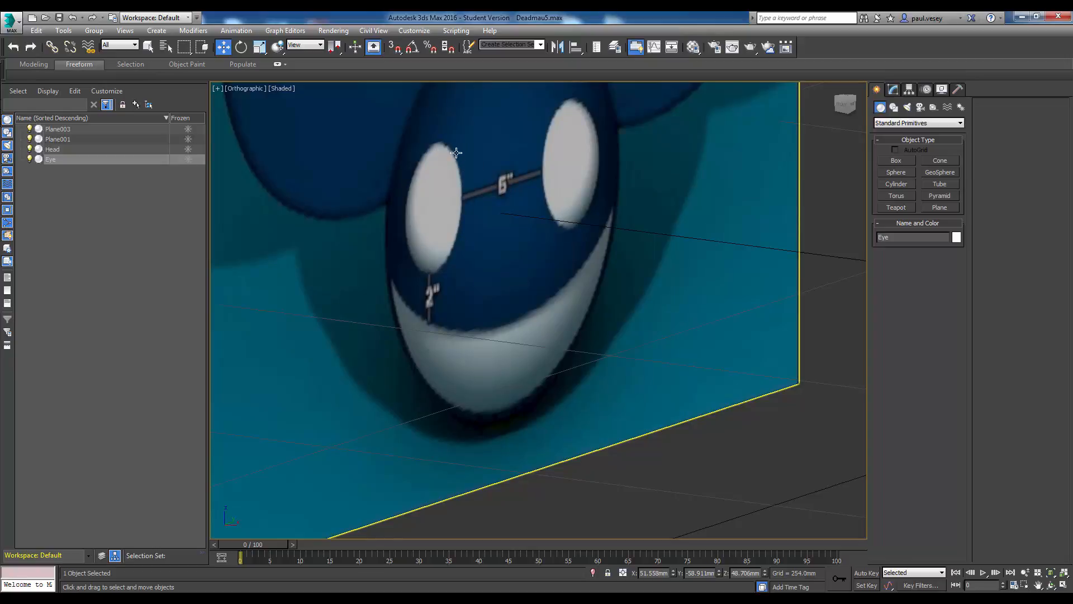
{"action": "left_click", "coordinate": [837, 107]}
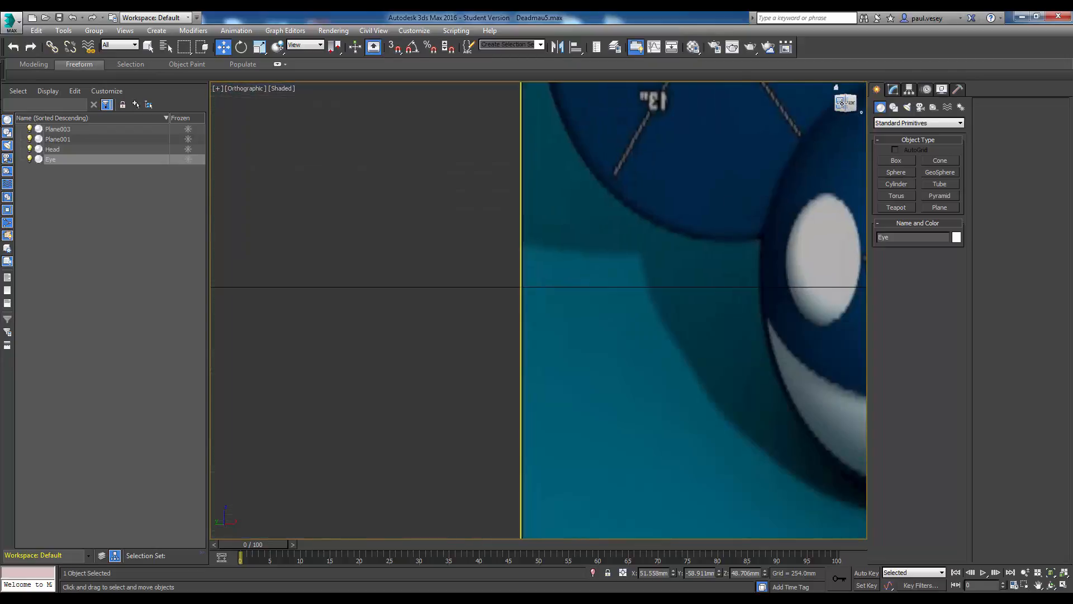
{"action": "left_click", "coordinate": [842, 103]}
{"action": "scroll", "coordinate": [620, 231], "scroll_direction": "down", "scroll_amount": 4}
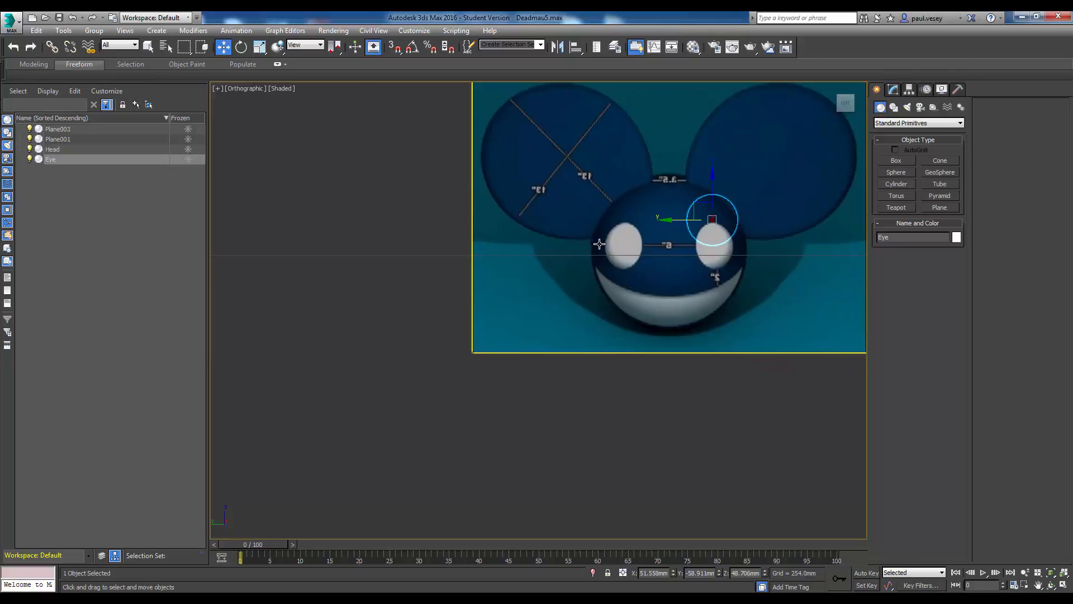
- Shift the Eye sphere inward in the Right view to about -51 mm on Y
{"action": "left_click", "coordinate": [854, 97]}
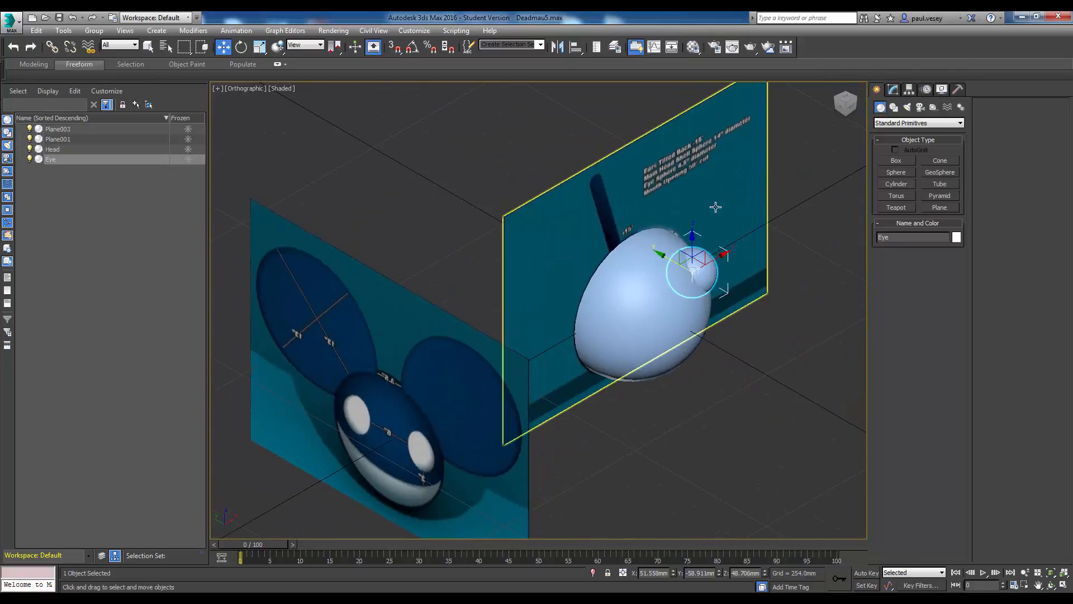
{"action": "left_click", "coordinate": [848, 107]}
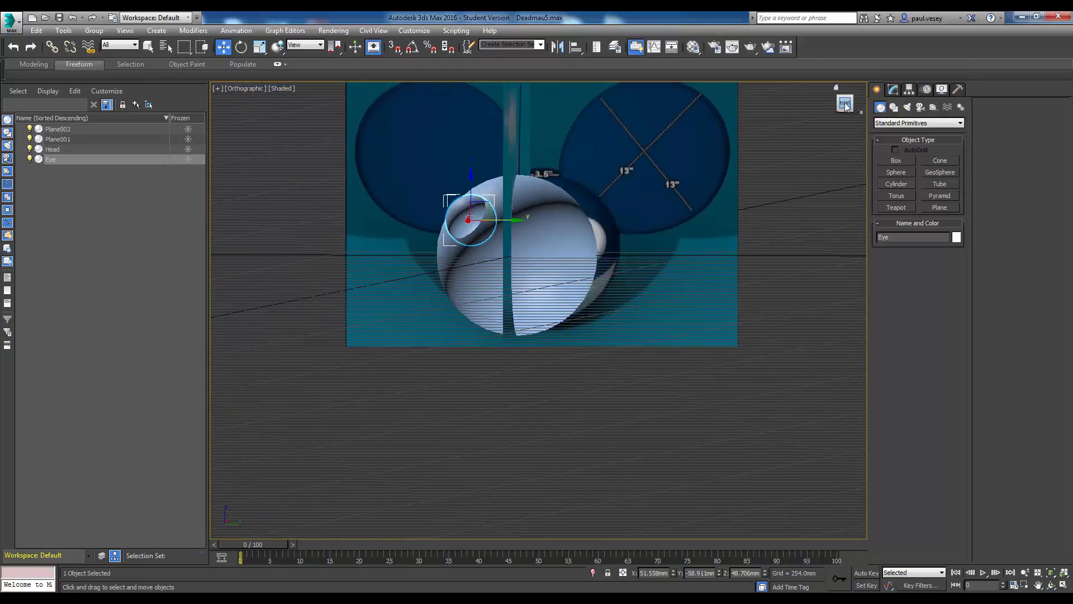
{"action": "left_click", "coordinate": [846, 104]}
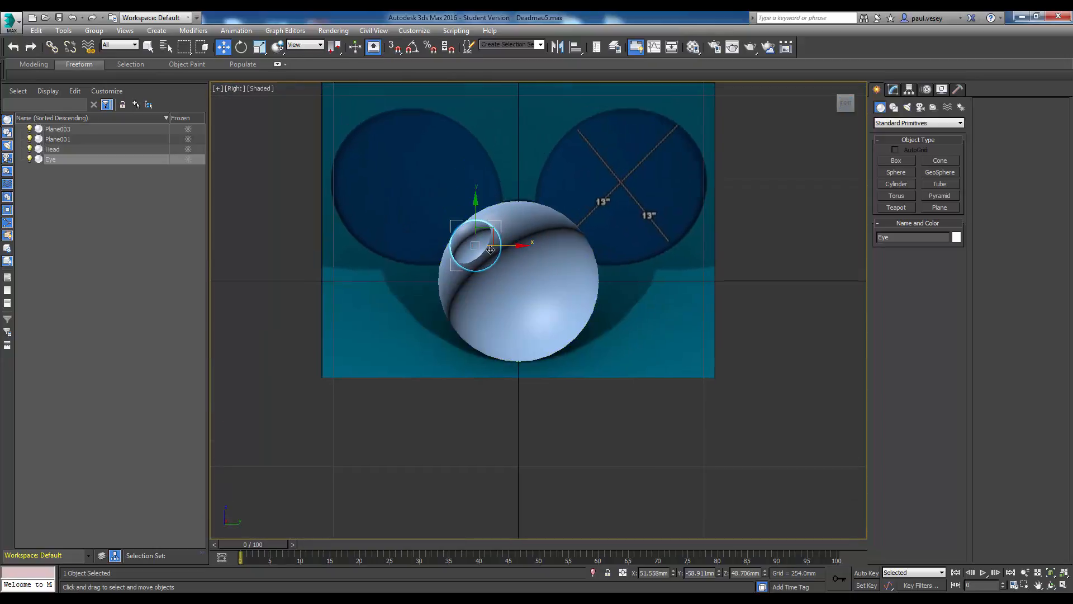
{"action": "left_click_drag", "start_coordinate": [498, 245], "coordinate": [505, 244]}
{"action": "scroll", "coordinate": [482, 242], "scroll_direction": "up", "scroll_amount": 4}
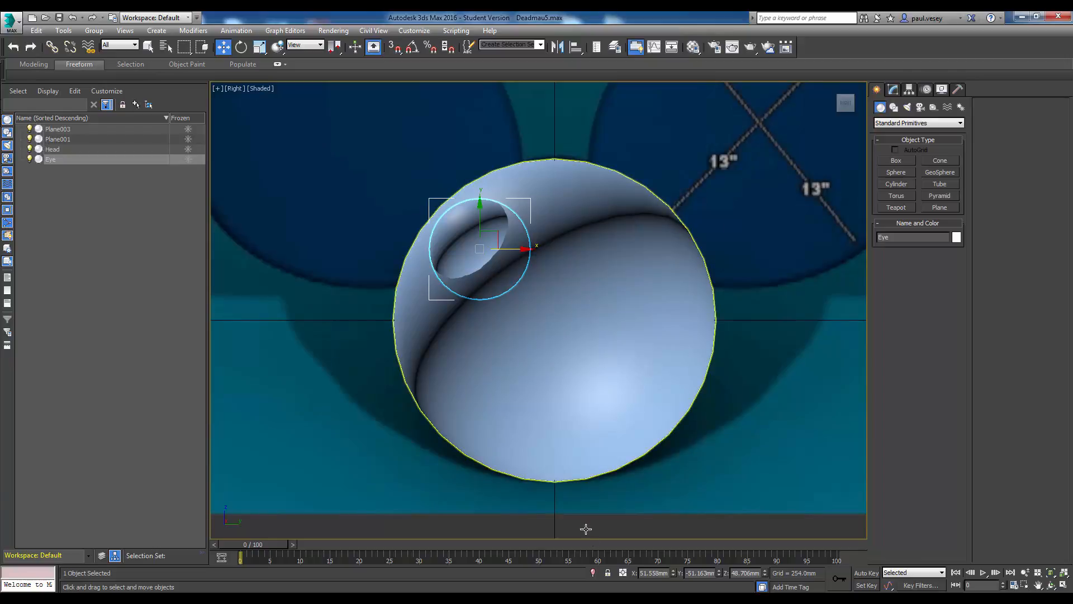
{"action": "scroll", "coordinate": [583, 525], "scroll_direction": "down", "scroll_amount": 4}
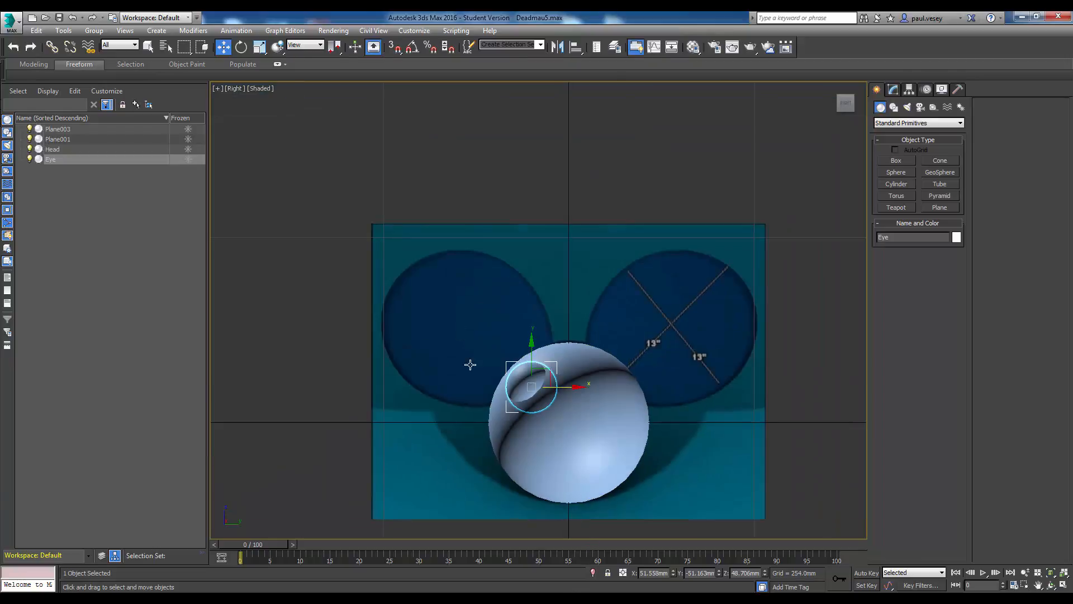
- Mirror the Eye sphere across the X axis as a copy in the Right view, with an offset of about 100.56 mm
{"action": "left_click", "coordinate": [500, 190]}
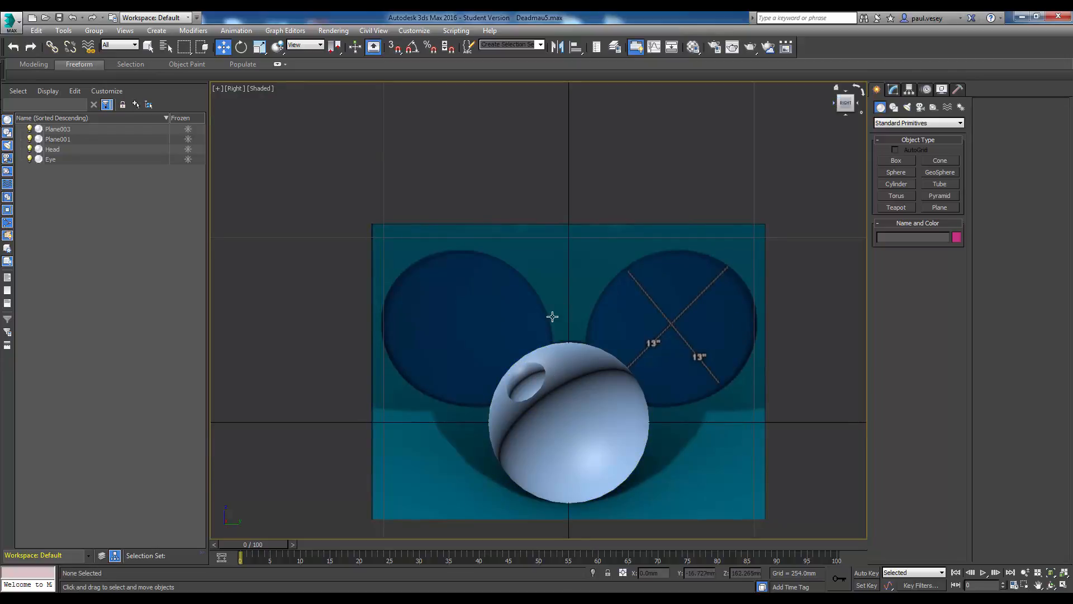
{"action": "left_click", "coordinate": [532, 369]}
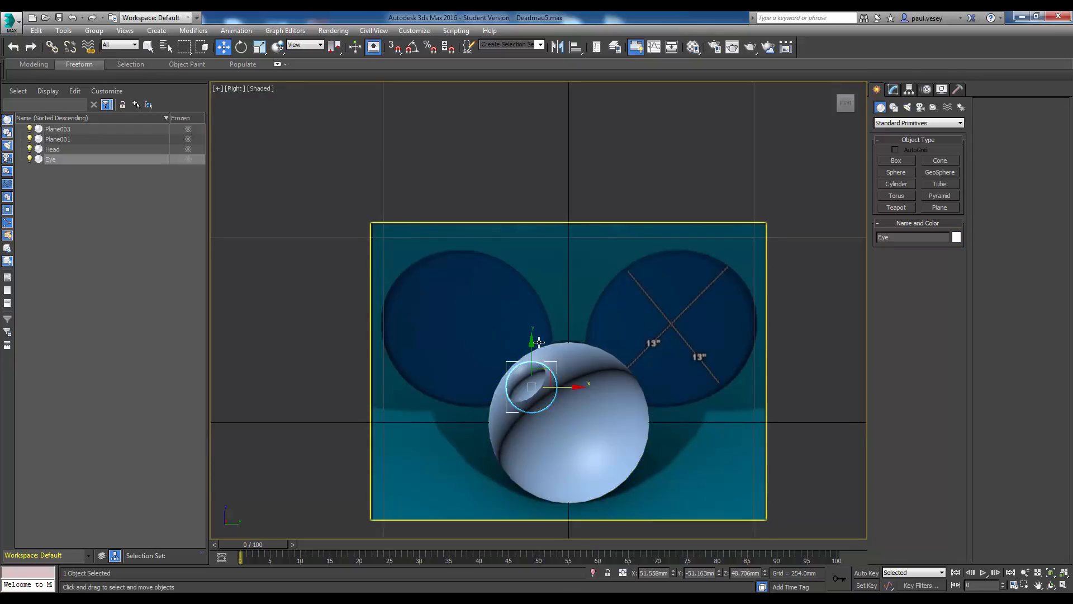
{"action": "left_click", "coordinate": [558, 47]}
{"action": "left_click_drag", "start_coordinate": [529, 201], "coordinate": [345, 107]}
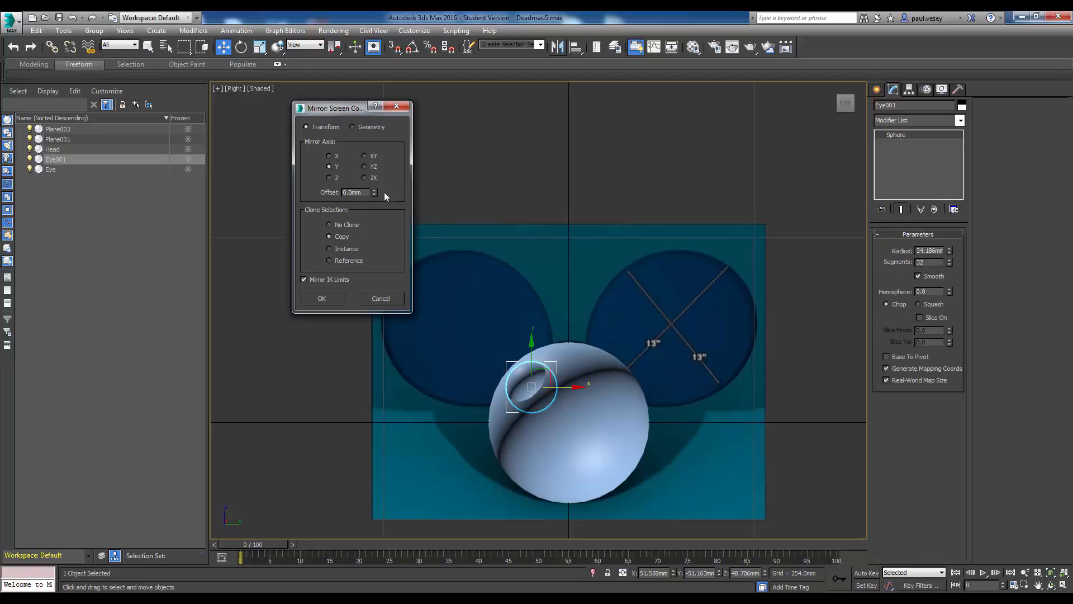
{"action": "left_click_drag", "start_coordinate": [373, 194], "coordinate": [369, 140]}
{"action": "left_click", "coordinate": [328, 156]}
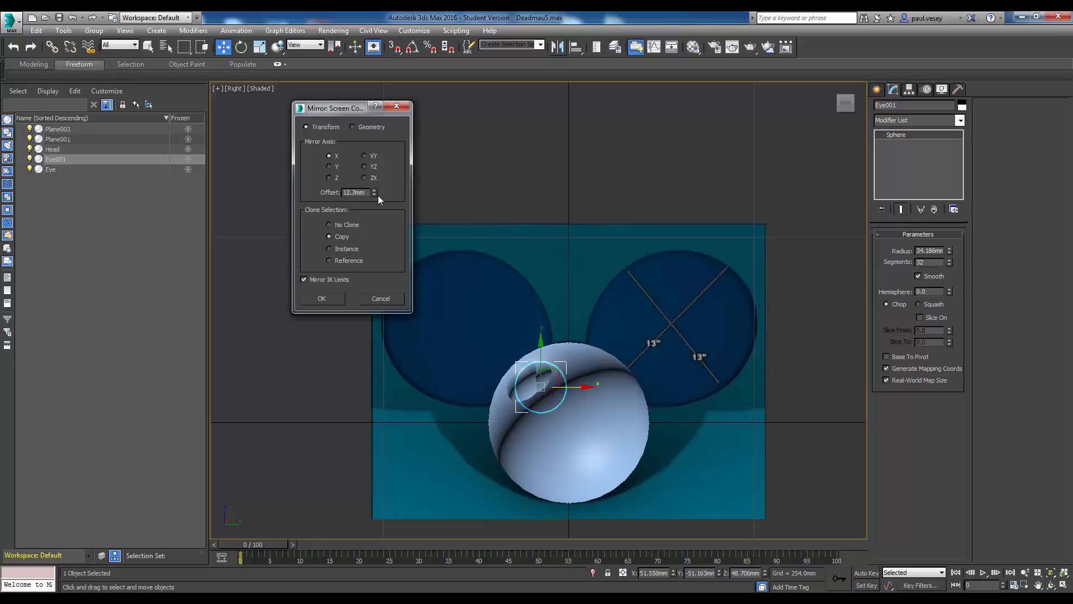
{"action": "left_click_drag", "start_coordinate": [374, 190], "coordinate": [411, 105]}
{"action": "left_click_drag", "start_coordinate": [375, 193], "coordinate": [371, 156]}
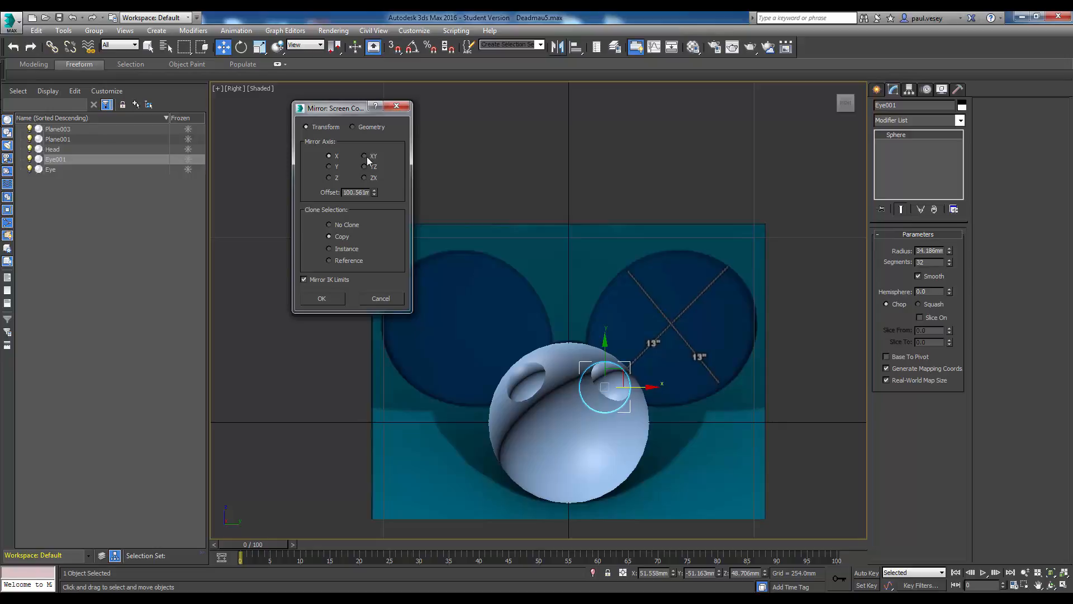
{"action": "left_click", "coordinate": [317, 300]}
- Inspect both eye spheres on the head from the right, front and angled views against the reference images
{"action": "left_click", "coordinate": [551, 207]}
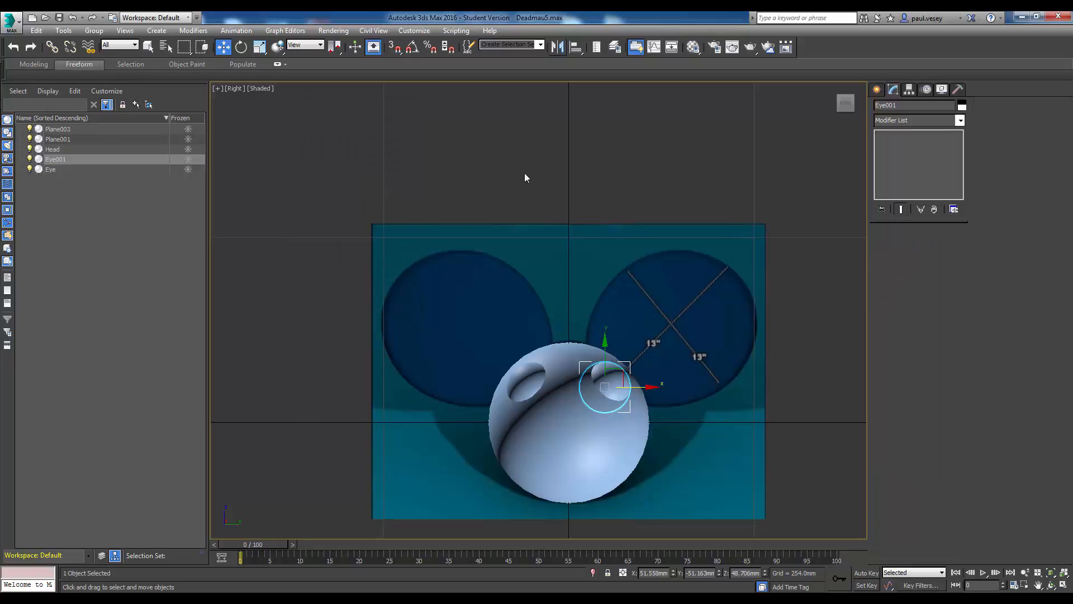
{"action": "left_click", "coordinate": [586, 378]}
{"action": "left_click", "coordinate": [525, 385]}
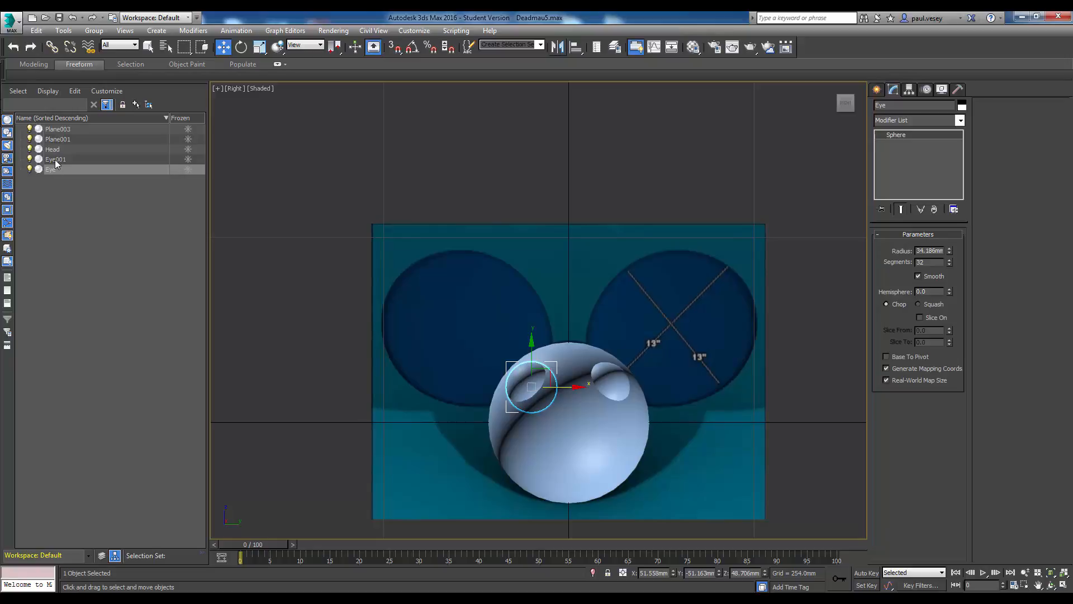
{"action": "left_click", "coordinate": [585, 206]}
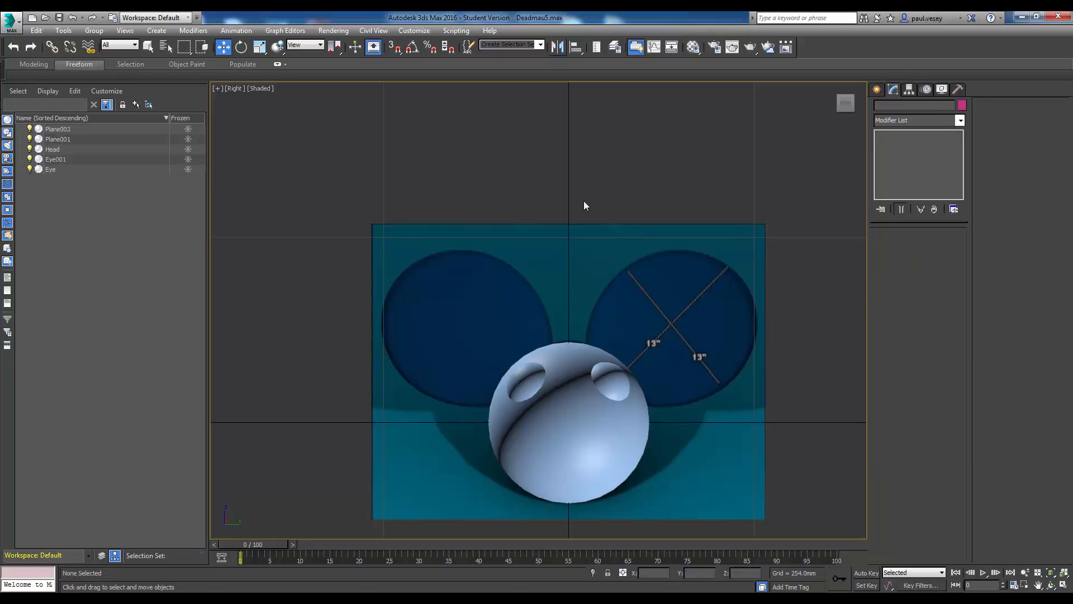
{"action": "left_click", "coordinate": [839, 99]}
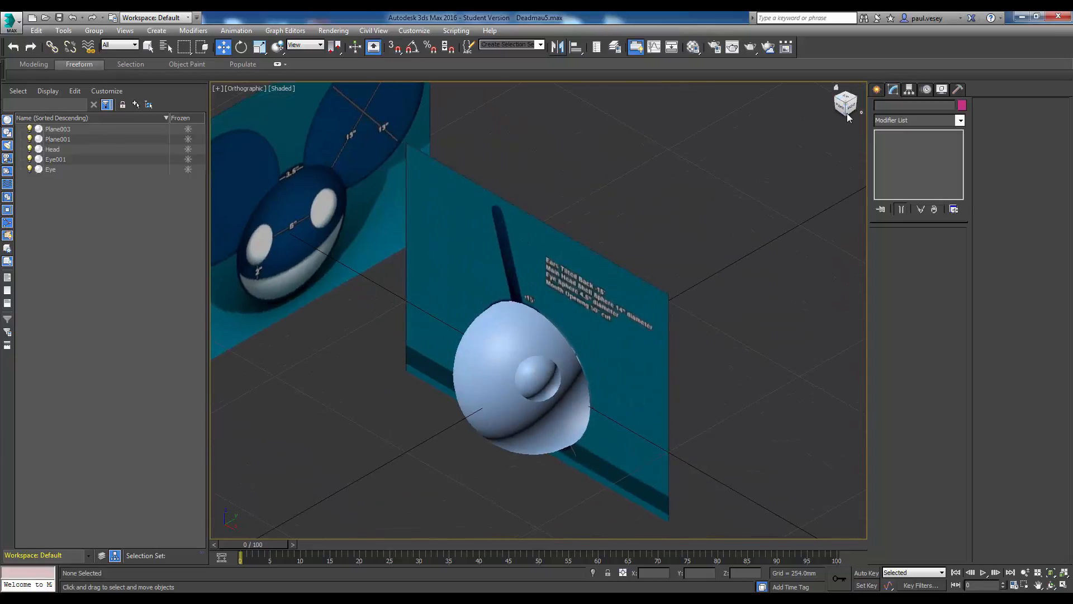
{"action": "left_click", "coordinate": [844, 111]}
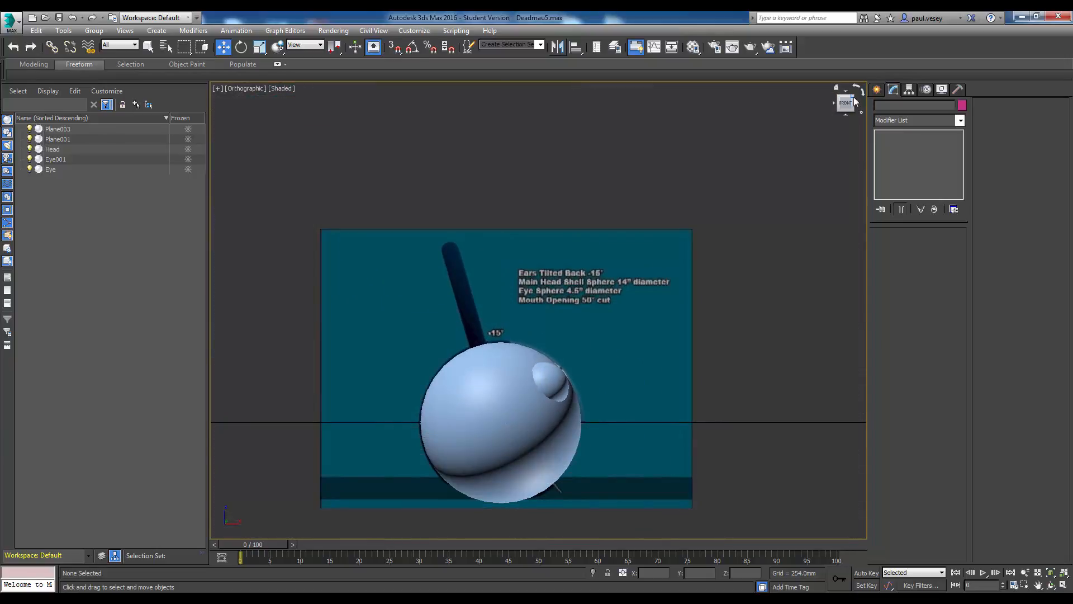
{"action": "left_click", "coordinate": [854, 102]}
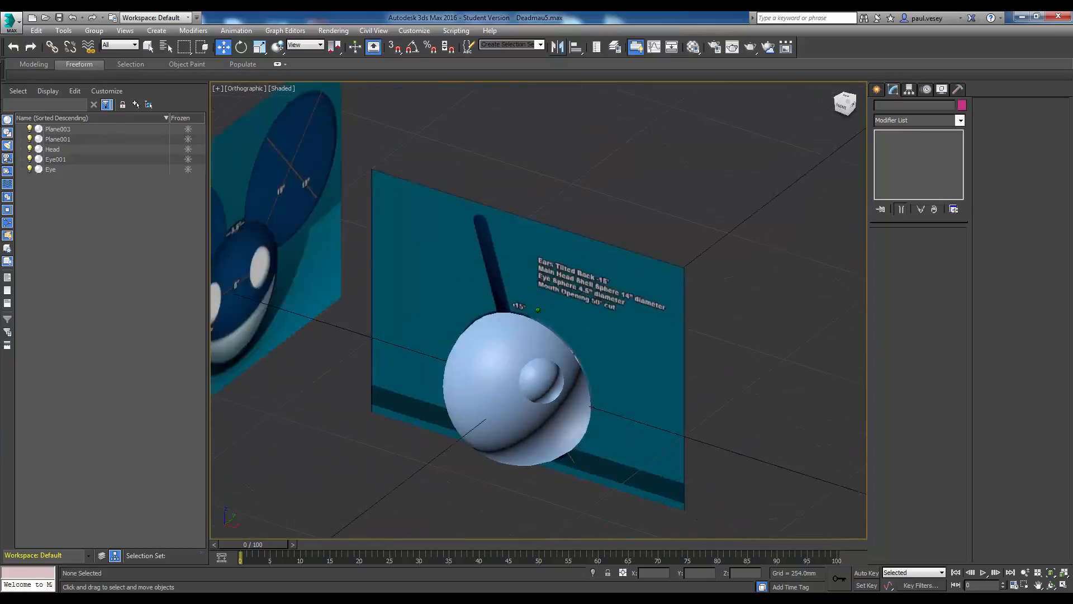
{"action": "mouse_move", "coordinate": [819, 134]}
{"action": "left_mouse_down"}
{"action": "mouse_move", "coordinate": [851, 129]}
{"action": "mouse_move", "coordinate": [823, 121]}
{"action": "left_mouse_up"}
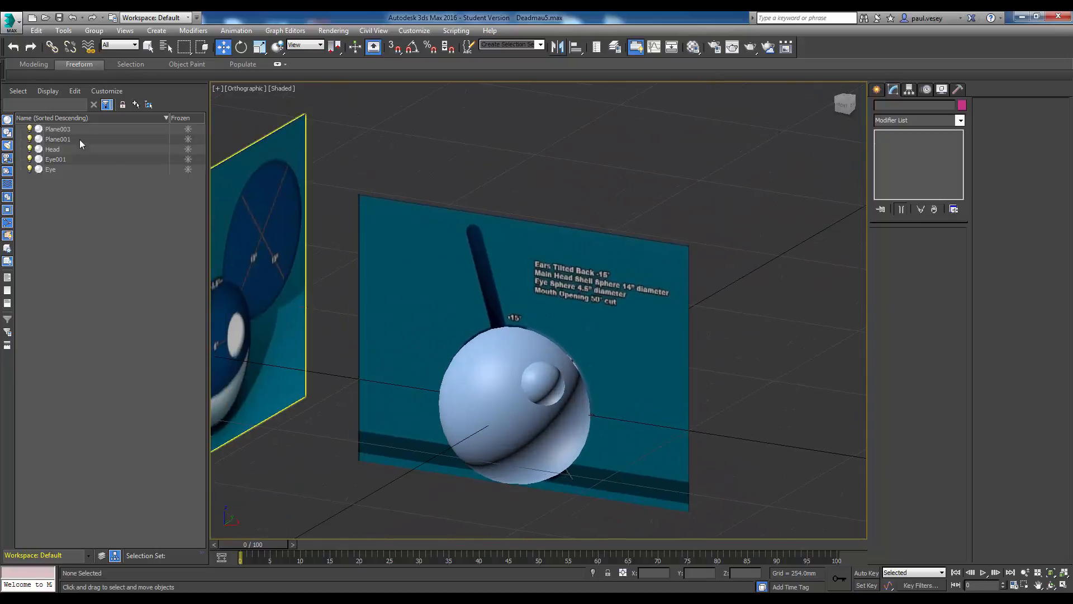
- Group the Head sphere and both eye spheres, and check that they select together as one object
{"action": "left_click", "coordinate": [69, 128]}
{"action": "left_click", "coordinate": [65, 136], "text": "ctrl"}
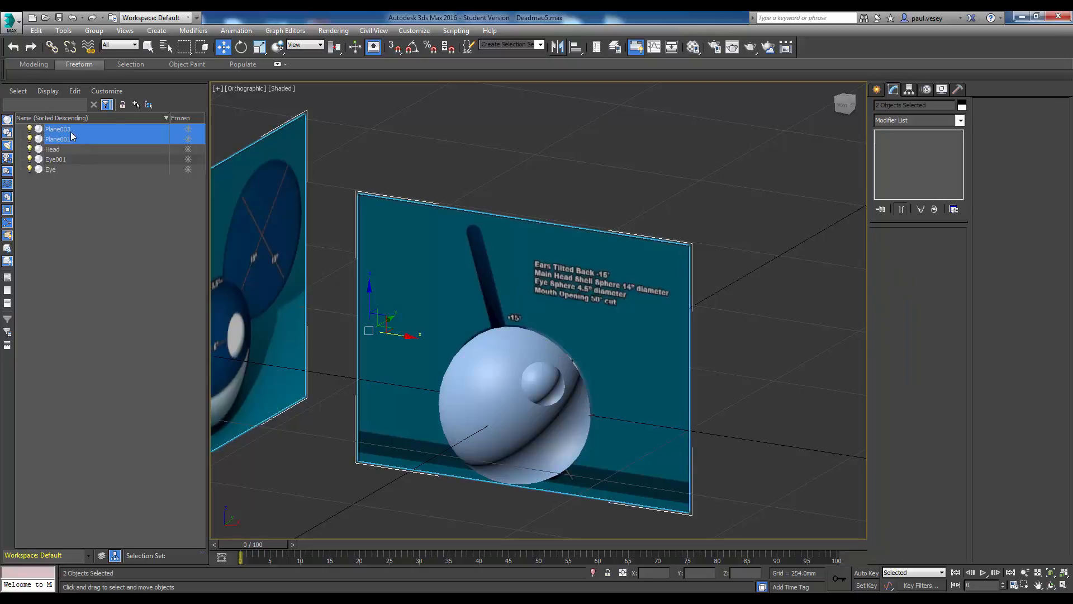
{"action": "left_click", "coordinate": [63, 158]}
{"action": "left_click", "coordinate": [56, 149], "text": "ctrl"}
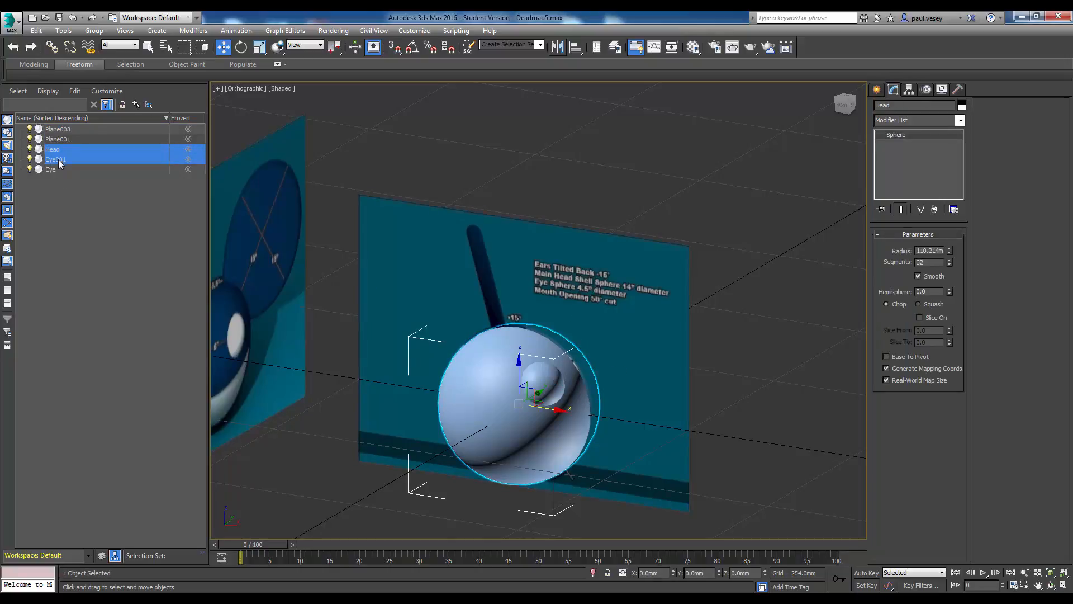
{"action": "left_click", "coordinate": [51, 170], "text": "ctrl"}
{"action": "left_click", "coordinate": [93, 31]}
{"action": "left_click", "coordinate": [98, 40]}
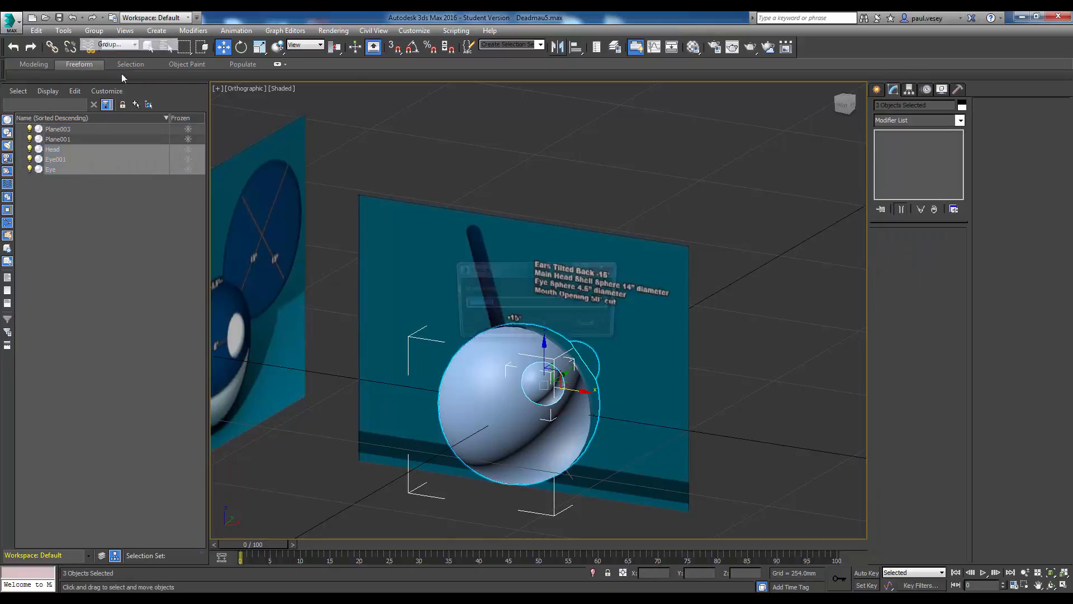
{"action": "left_click", "coordinate": [532, 321]}
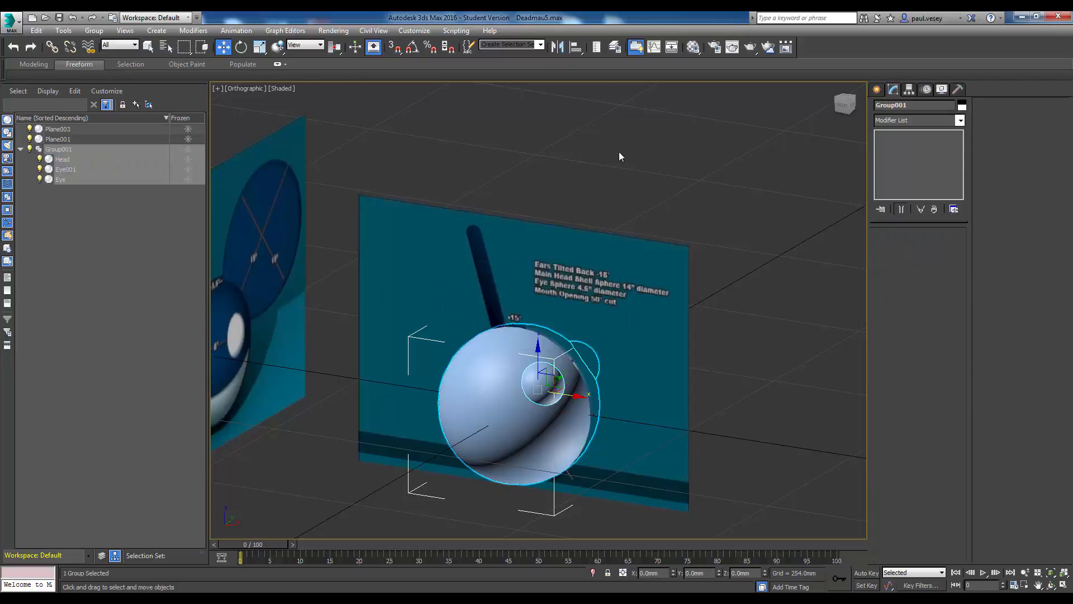
{"action": "left_click", "coordinate": [619, 151]}
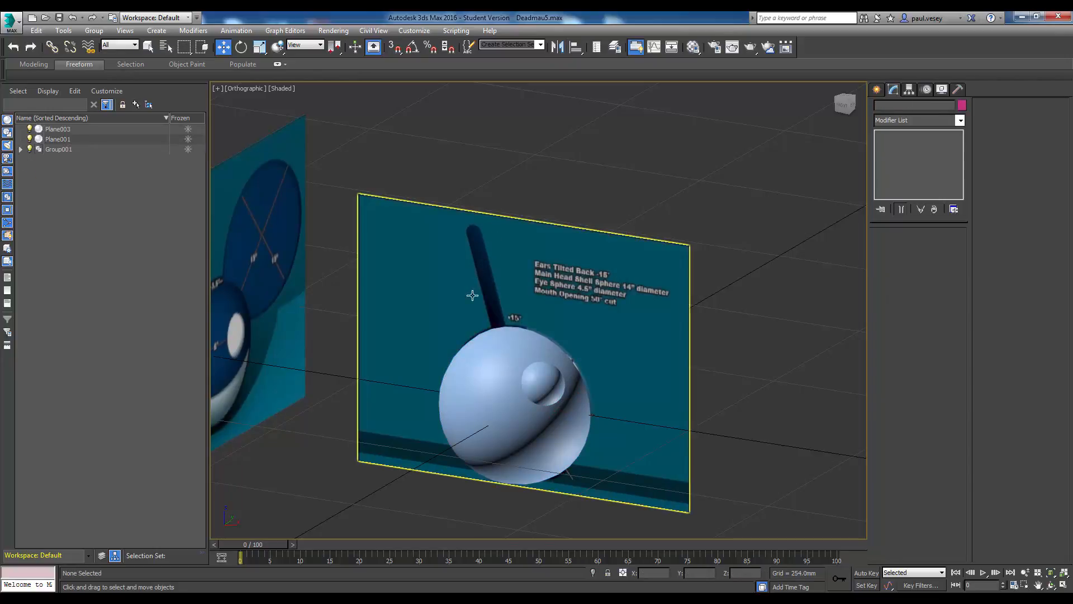
{"action": "left_click", "coordinate": [521, 383]}
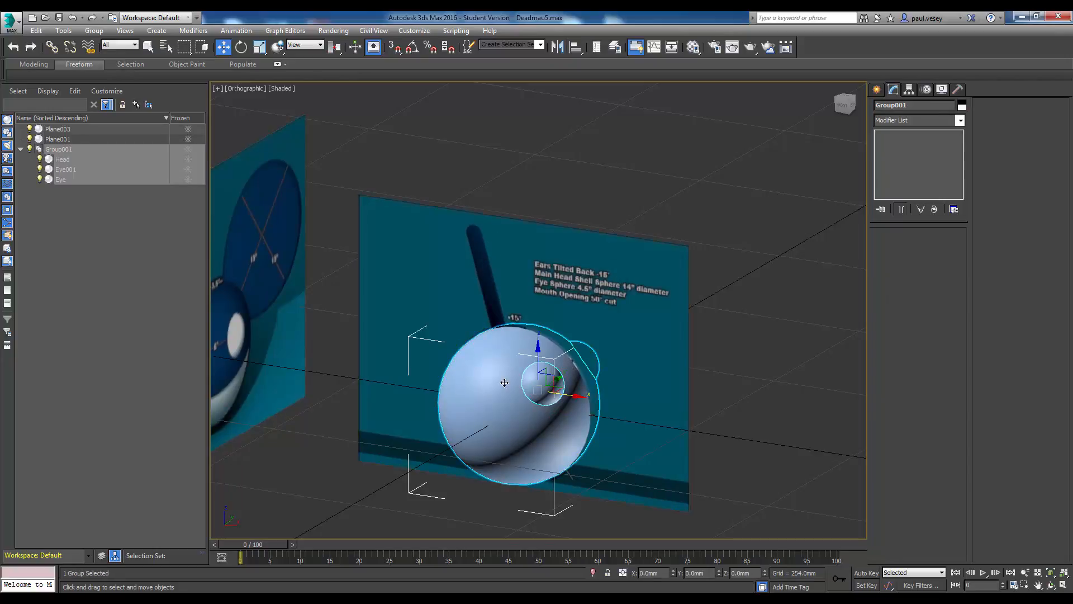
{"action": "left_click", "coordinate": [672, 183]}
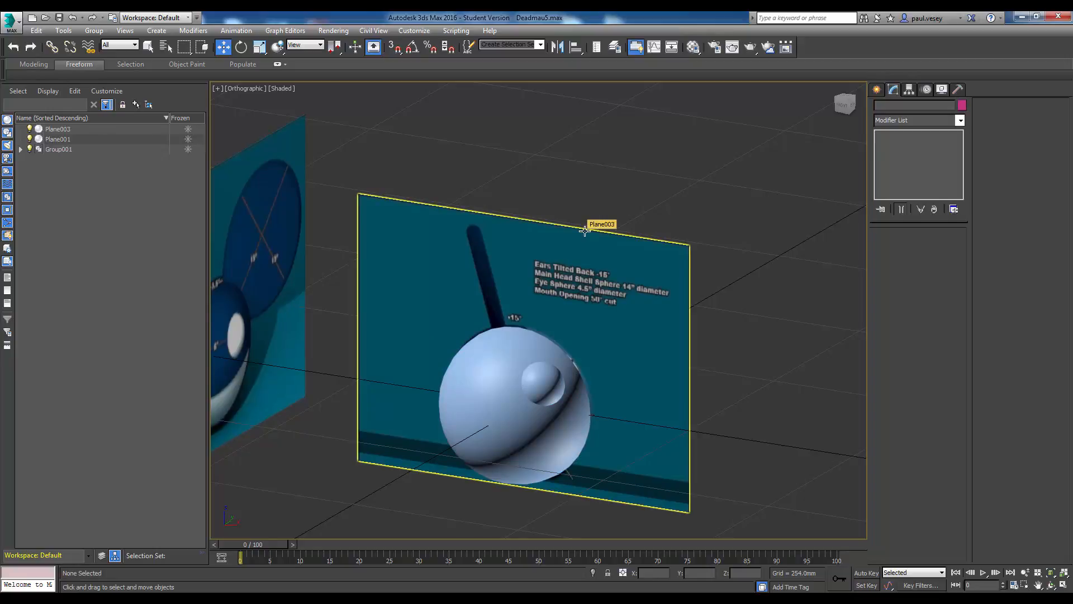
- Hide the group of head and eye spheres in the Front view to expose the side reference image
{"action": "left_click", "coordinate": [843, 105]}
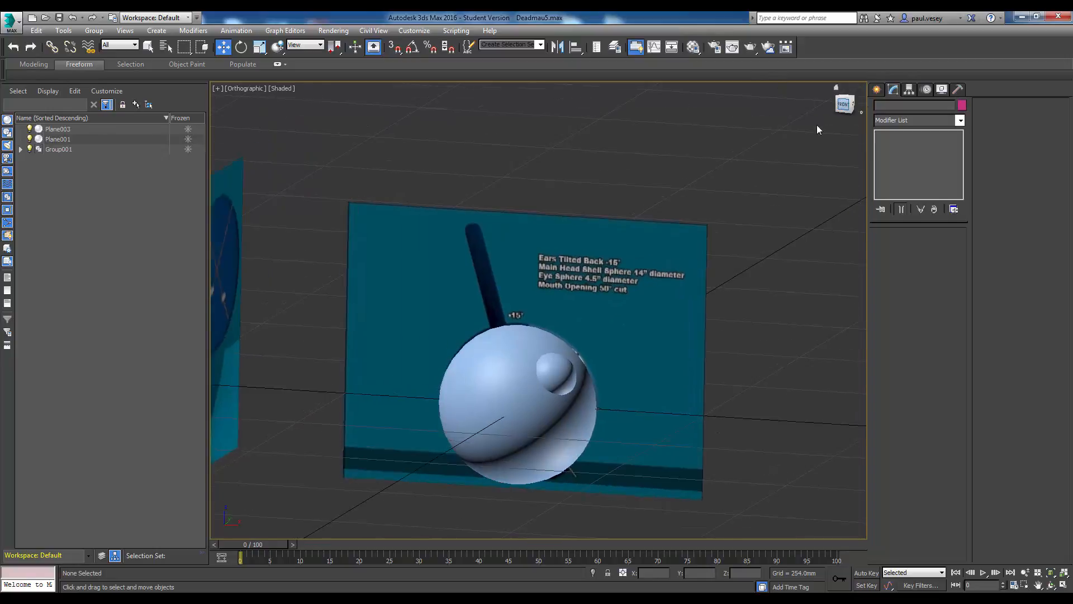
{"action": "left_click", "coordinate": [21, 149]}
{"action": "left_click", "coordinate": [29, 149]}
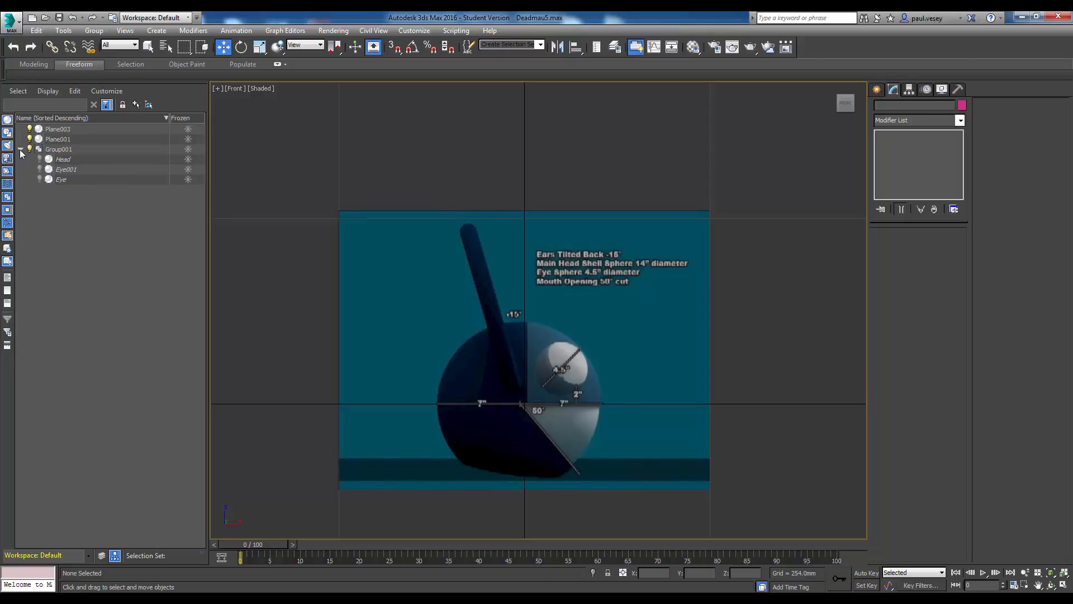
{"action": "left_click", "coordinate": [21, 150]}
- Create a sphere with a radius of about 125.7 mm, centred on the head in the side reference image
{"action": "middle_click_drag", "start_coordinate": [556, 443], "coordinate": [541, 407]}
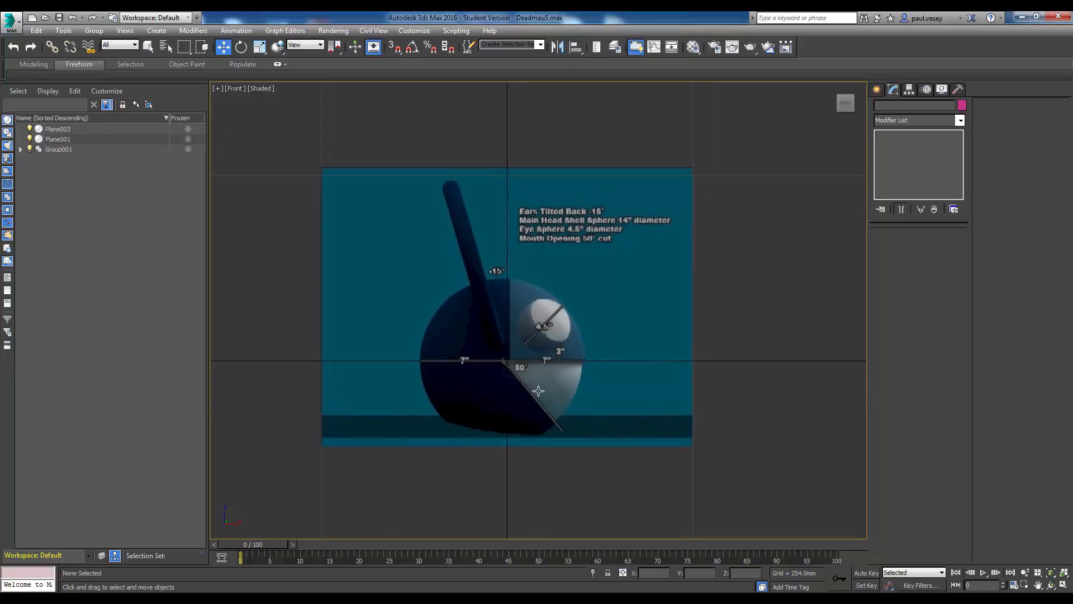
{"action": "scroll", "coordinate": [522, 379], "scroll_direction": "up", "scroll_amount": 5}
{"action": "scroll", "coordinate": [514, 376], "scroll_direction": "down", "scroll_amount": 3}
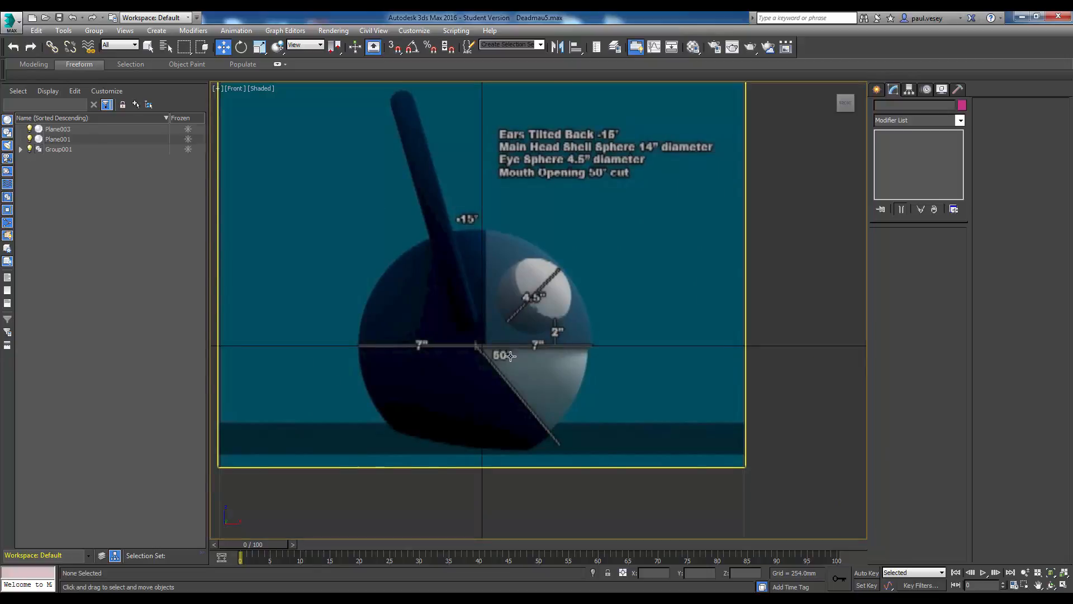
{"action": "scroll", "coordinate": [549, 395], "scroll_direction": "down", "scroll_amount": 5}
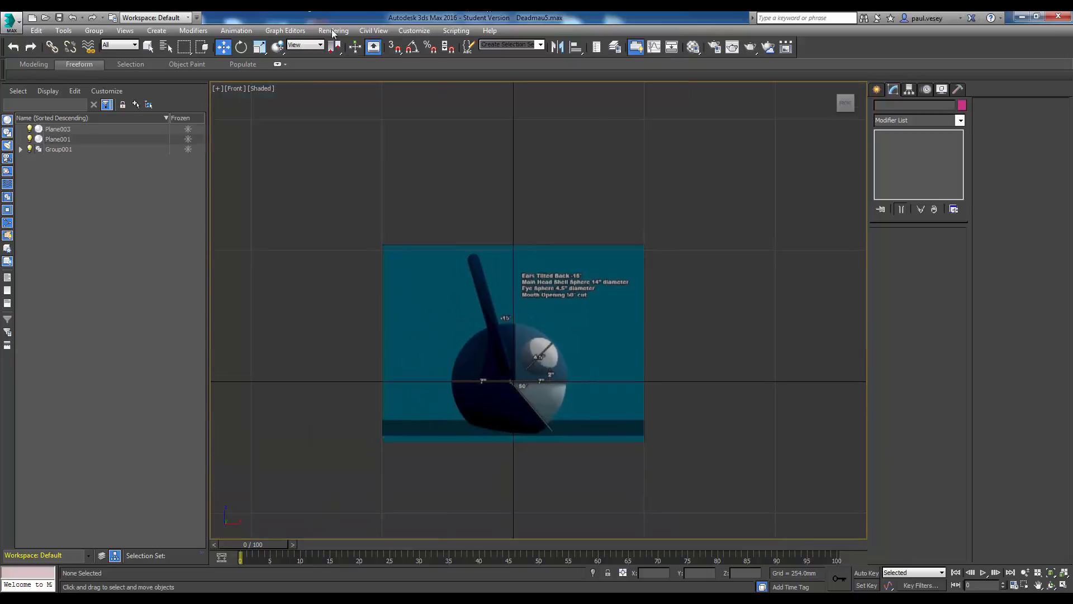
{"action": "scroll", "coordinate": [472, 186], "scroll_direction": "up", "scroll_amount": 2}
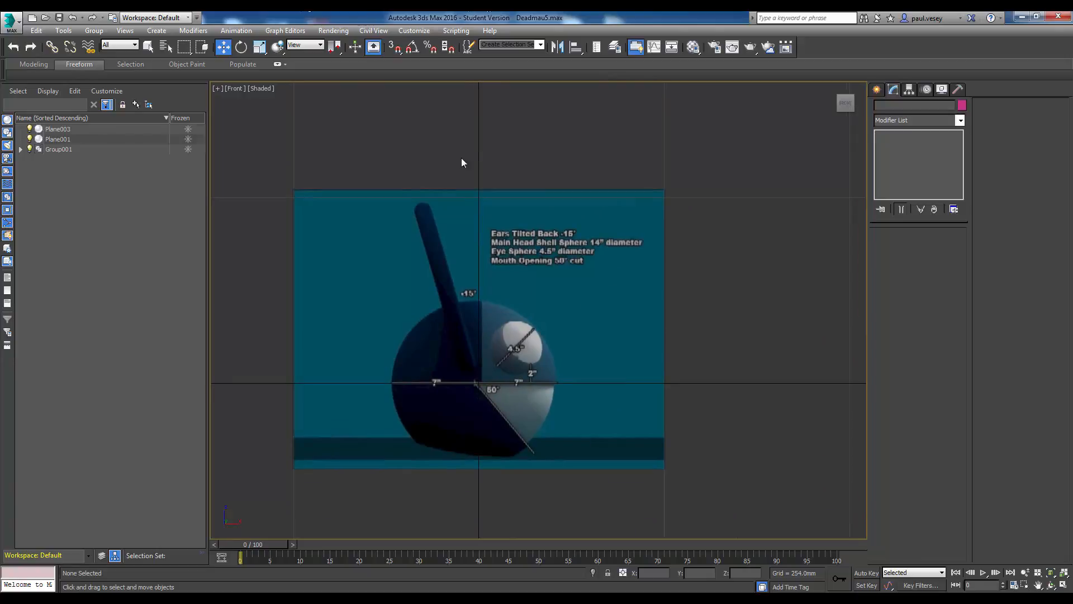
{"action": "middle_click_drag", "start_coordinate": [463, 162], "coordinate": [548, 123]}
{"action": "left_click", "coordinate": [157, 30]}
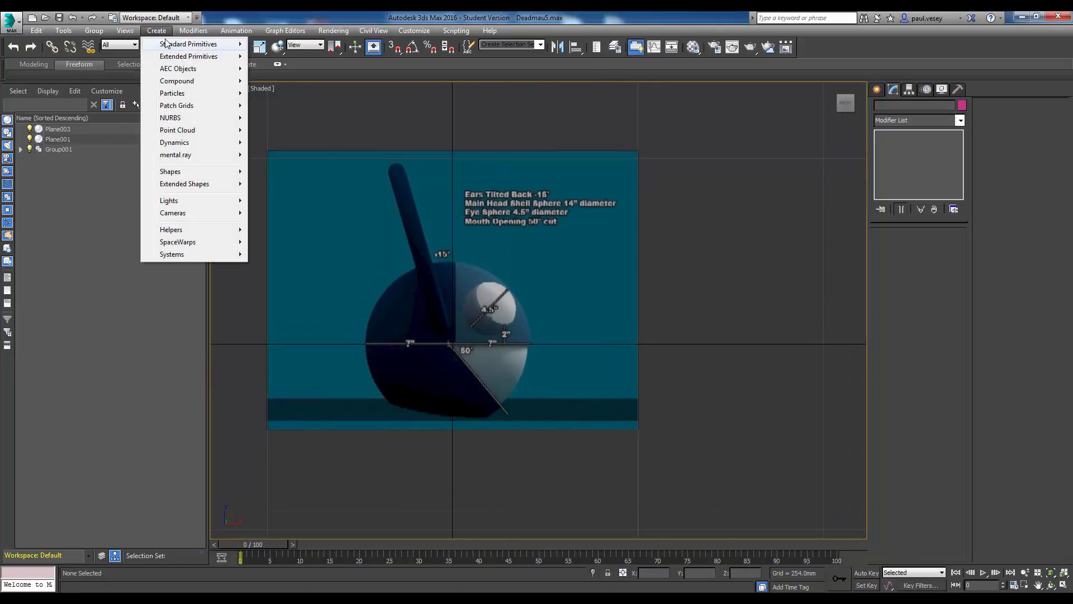
{"action": "mouse_move", "coordinate": [169, 45]}
{"action": "left_click", "coordinate": [275, 68]}
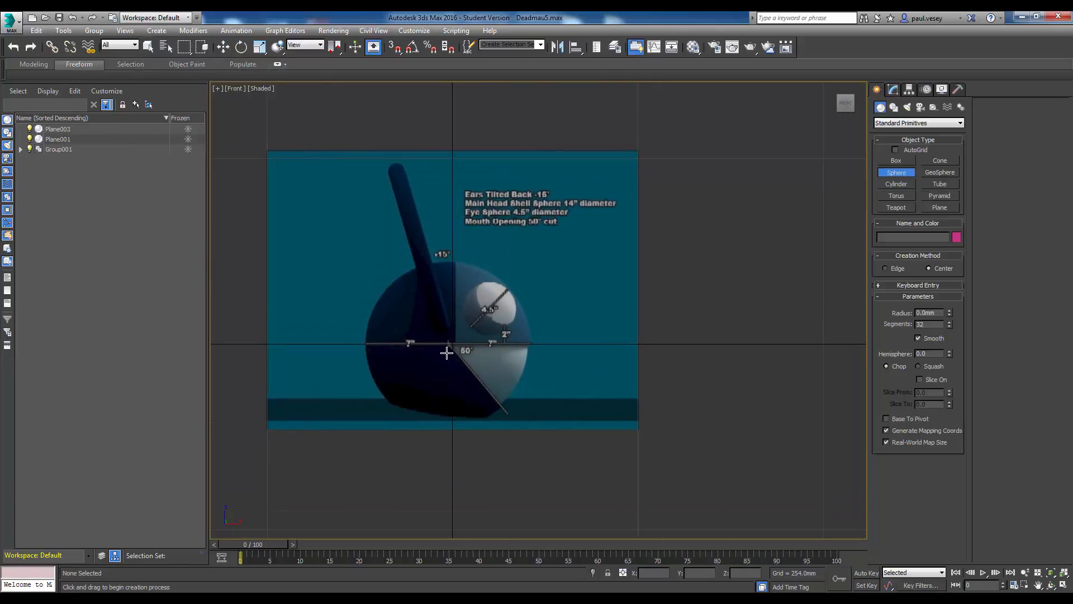
{"action": "left_click_drag", "start_coordinate": [448, 342], "coordinate": [537, 362]}
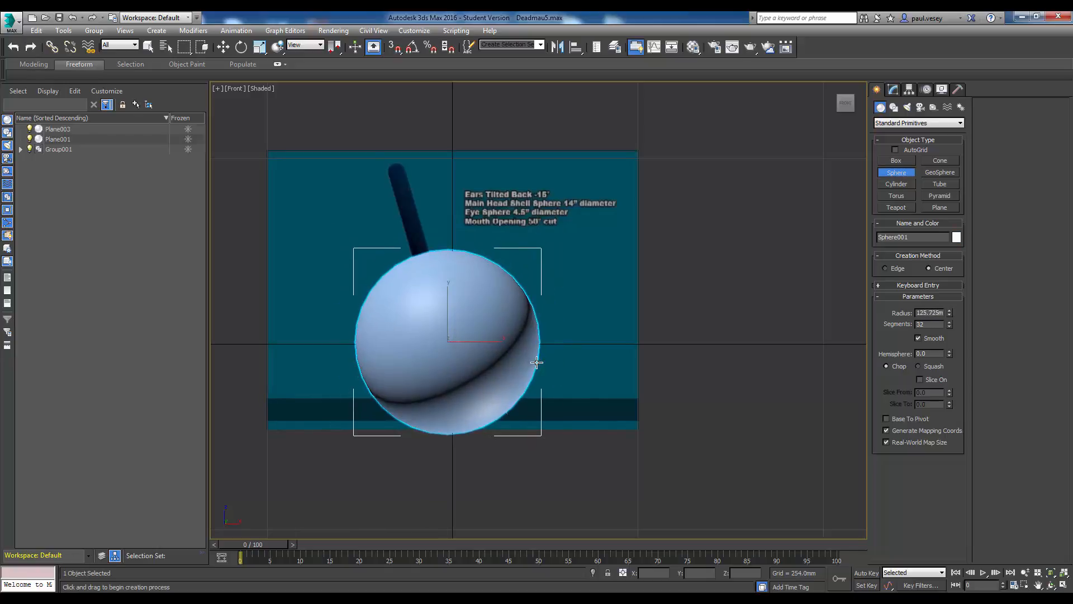
- Hide both reference image planes, Plane003 and Plane001
{"action": "scroll", "coordinate": [695, 386], "scroll_direction": "down", "scroll_amount": 3}
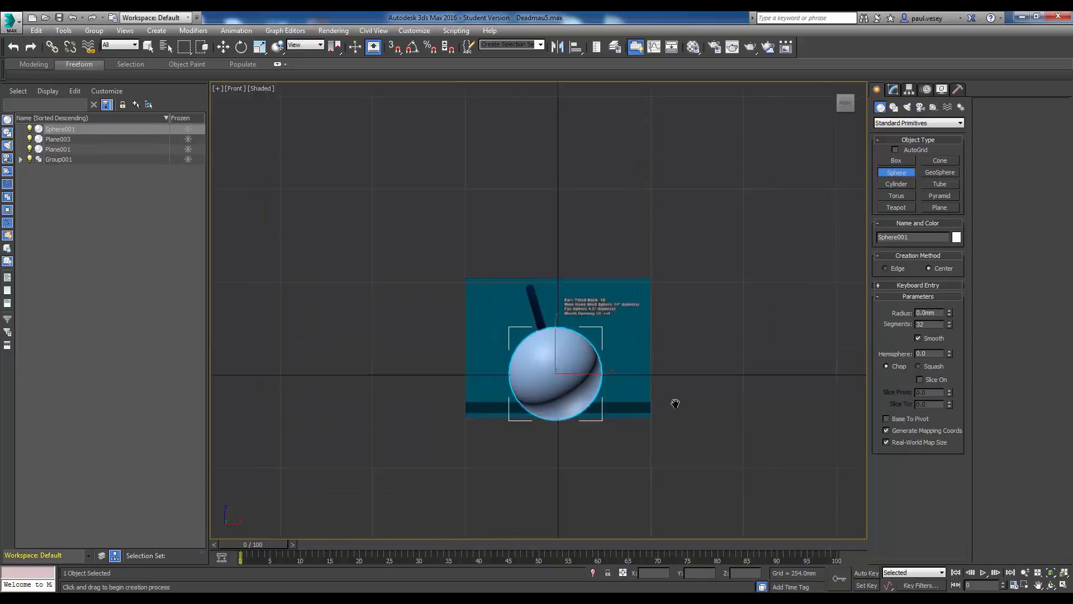
{"action": "middle_click_drag", "start_coordinate": [677, 208], "coordinate": [603, 216]}
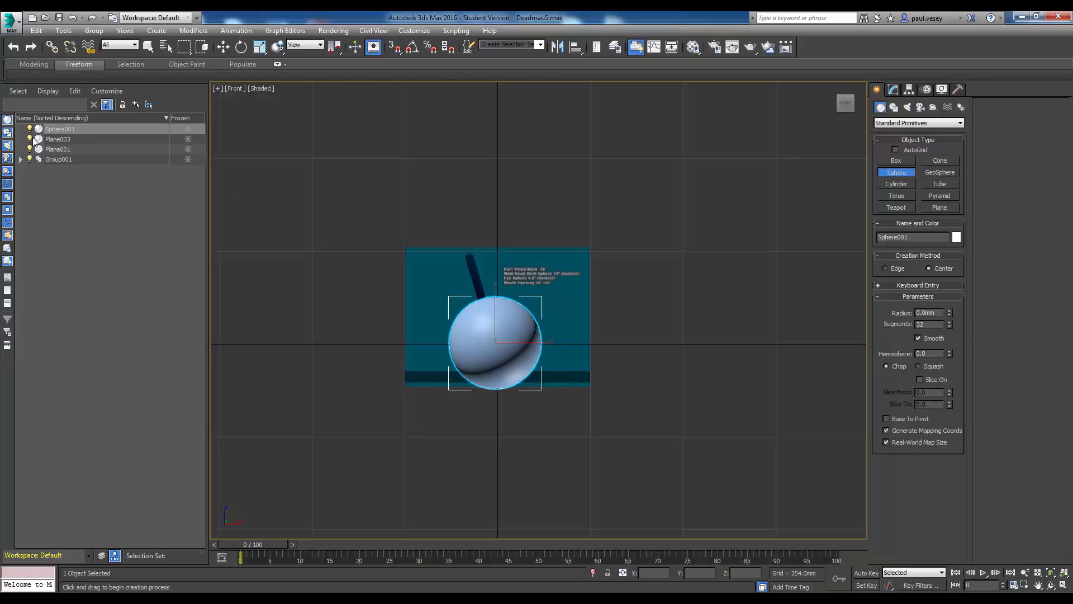
{"action": "left_click_drag", "start_coordinate": [30, 140], "coordinate": [30, 149]}
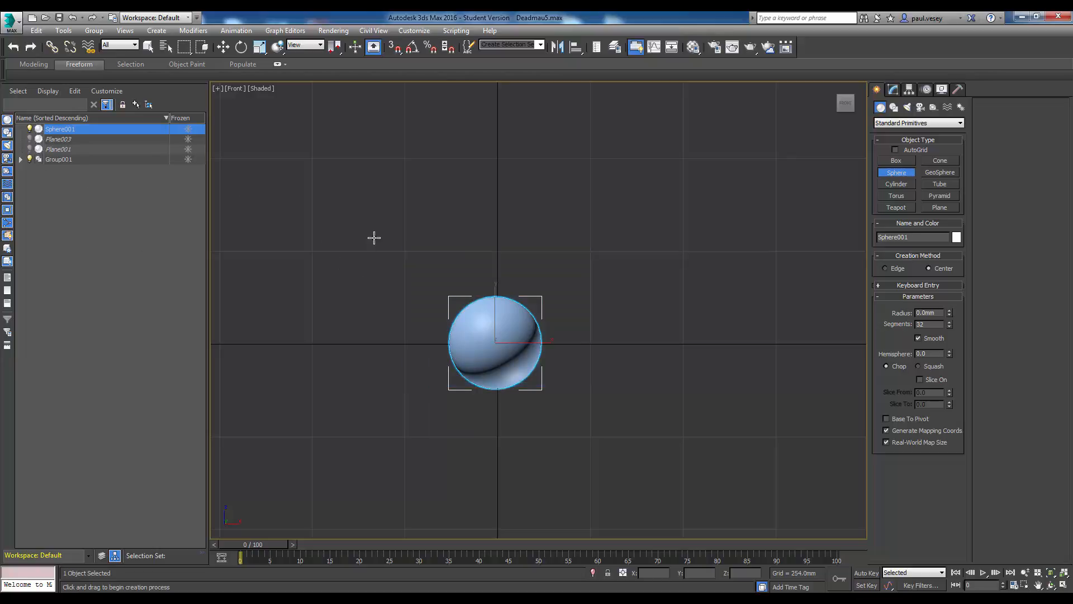
- Show the new sphere from an angled corner in a zoomed-out Perspective view
{"action": "mouse_move", "coordinate": [850, 96]}
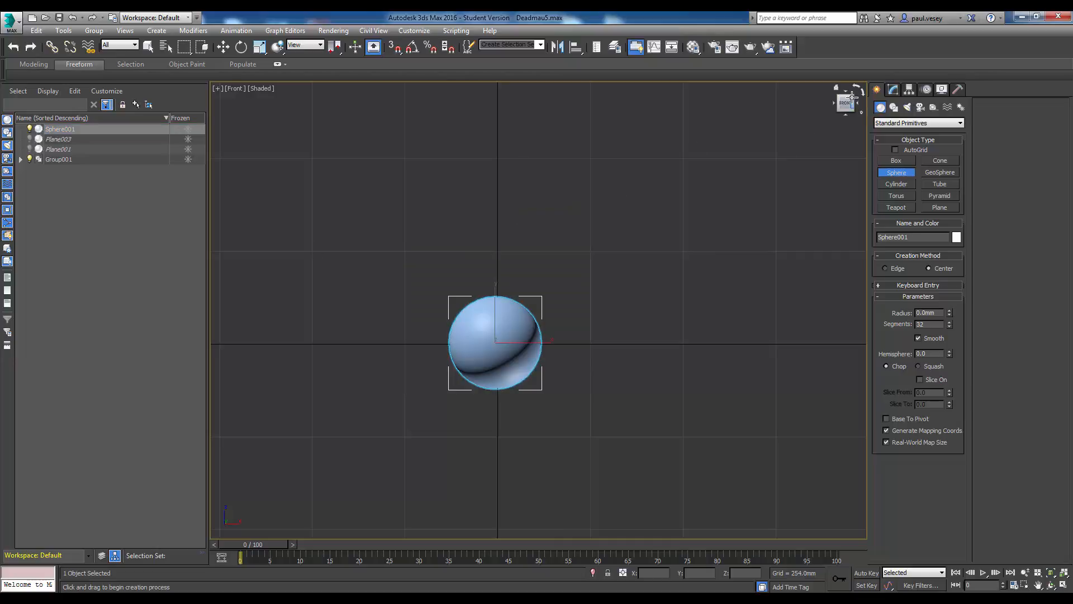
{"action": "left_click_drag", "start_coordinate": [851, 95], "coordinate": [604, 263]}
{"action": "scroll", "coordinate": [599, 264], "scroll_direction": "down", "scroll_amount": 3}
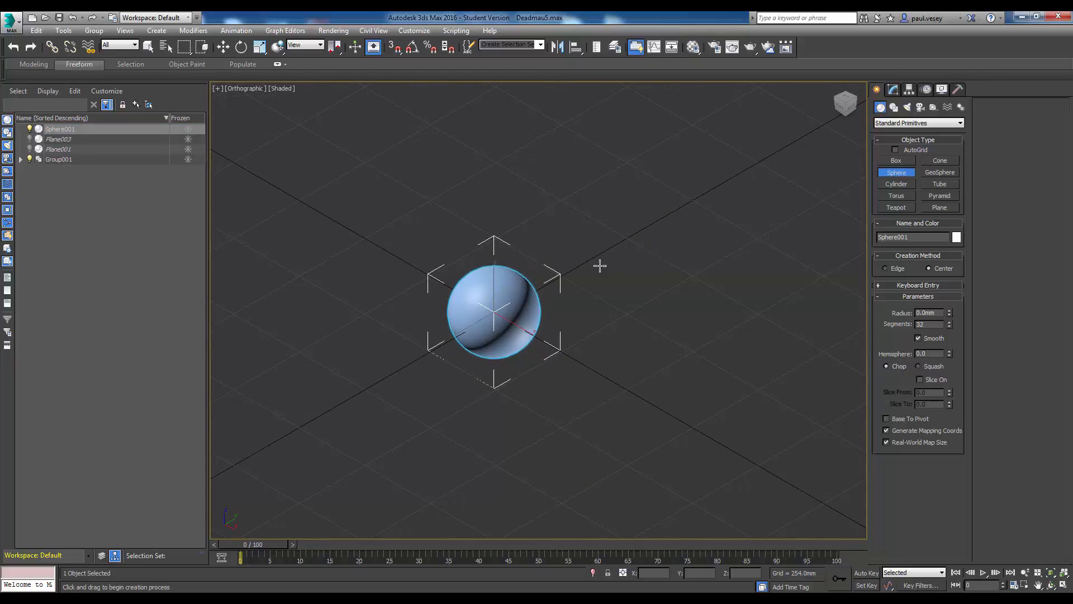
{"action": "middle_click_drag", "start_coordinate": [595, 292], "coordinate": [588, 315]}
{"action": "left_click", "coordinate": [254, 89]}
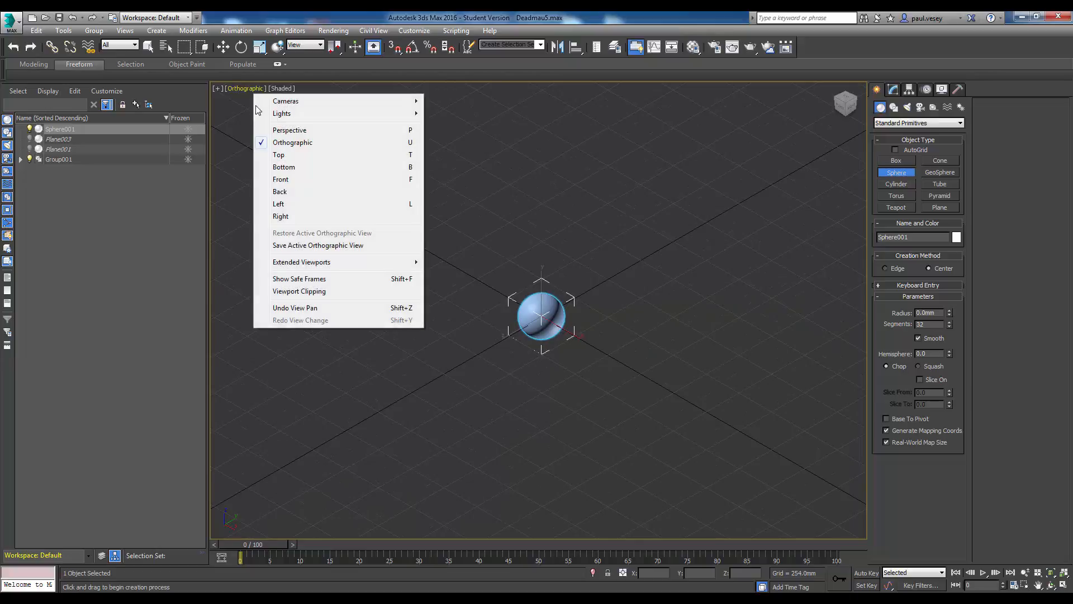
{"action": "left_click", "coordinate": [290, 130]}
{"action": "scroll", "coordinate": [579, 211], "scroll_direction": "down", "scroll_amount": 10}
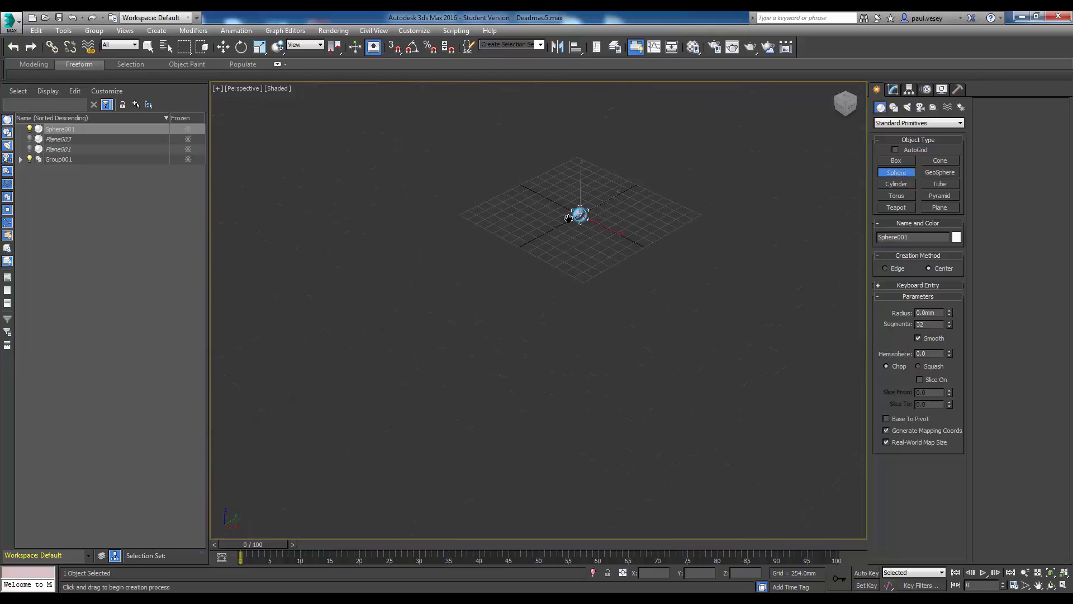
- Create a box about 674.5 mm long, 1042 mm wide and 453.1 mm high covering the sphere's upper half
{"action": "scroll", "coordinate": [552, 278], "scroll_direction": "up", "scroll_amount": 6}
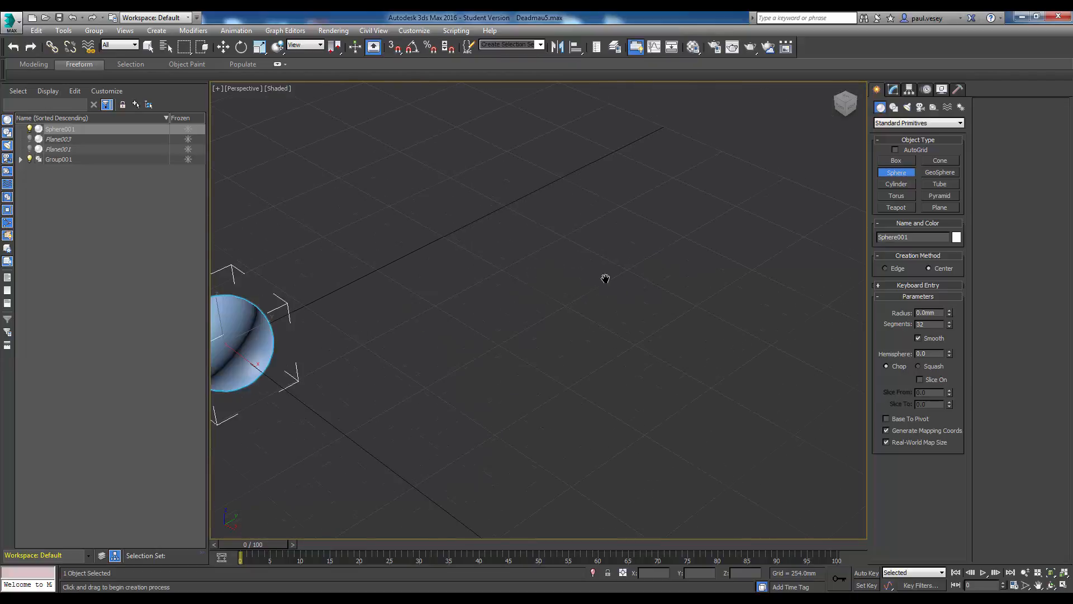
{"action": "key", "text": "z"}
{"action": "middle_click_drag", "start_coordinate": [600, 262], "coordinate": [536, 244]}
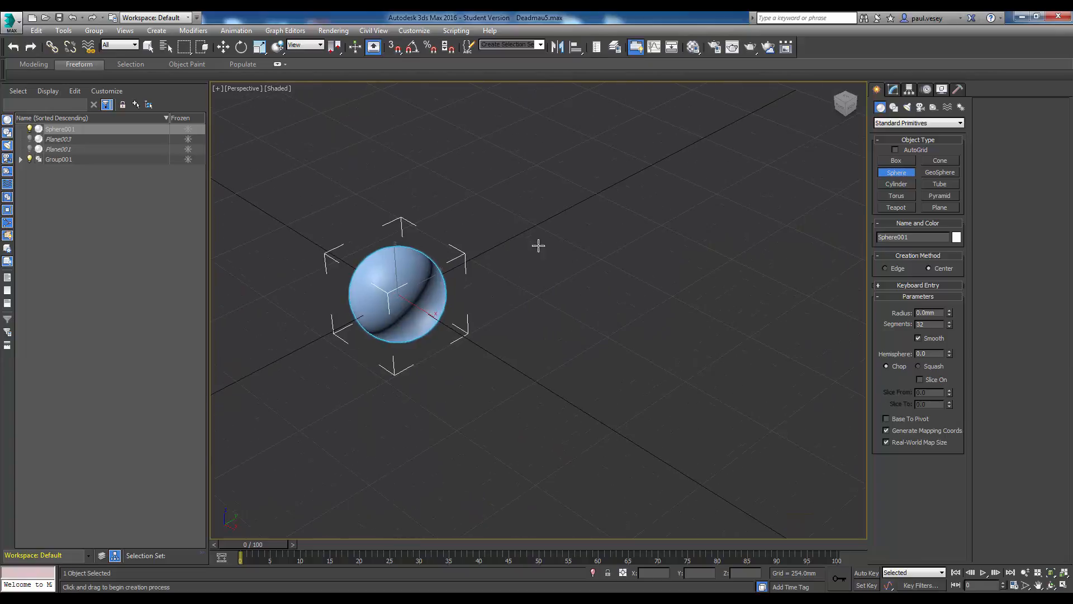
{"action": "left_click", "coordinate": [156, 30]}
{"action": "mouse_move", "coordinate": [190, 44]}
{"action": "left_click", "coordinate": [270, 43]}
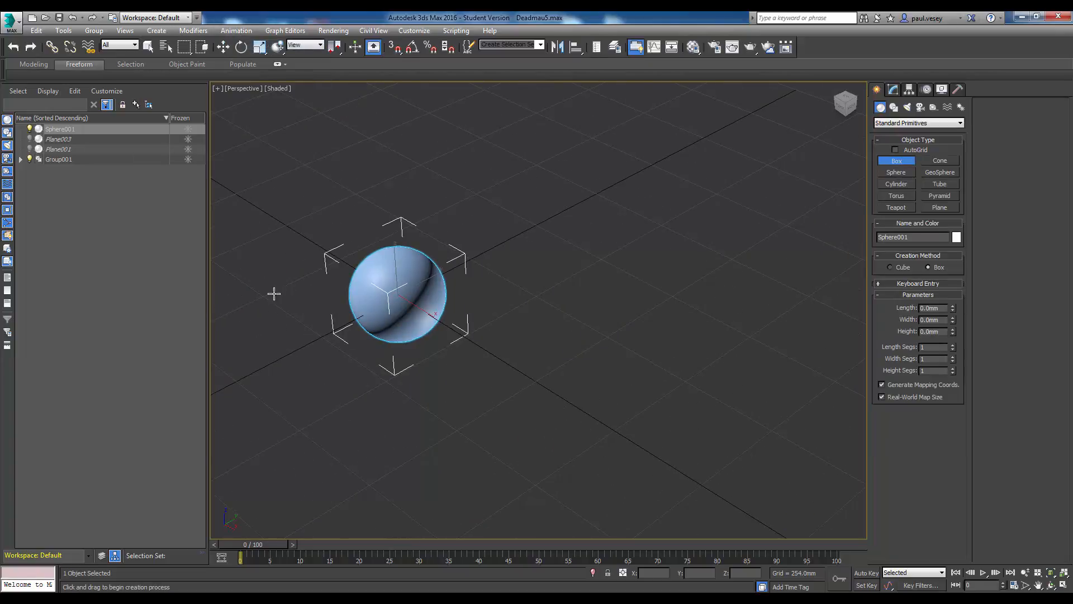
{"action": "left_click_drag", "start_coordinate": [242, 292], "coordinate": [715, 351]}
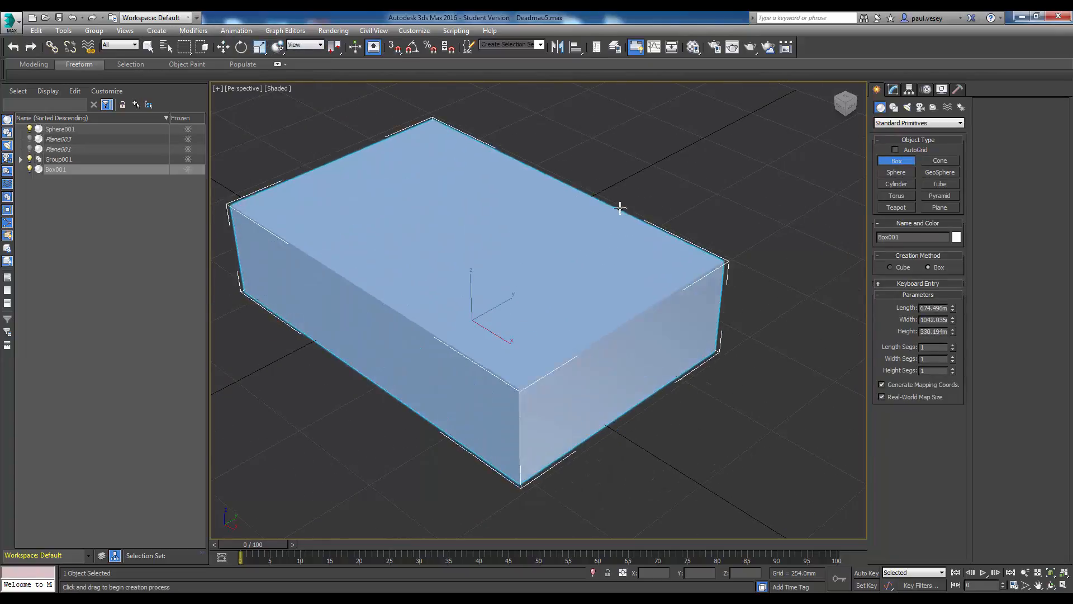
{"action": "left_click", "coordinate": [606, 157]}
- Subtract the box from the sphere with a Boolean Subtraction (A-B), checking the cut in an orthographic front view
{"action": "left_click", "coordinate": [840, 107]}
{"action": "left_click", "coordinate": [233, 89]}
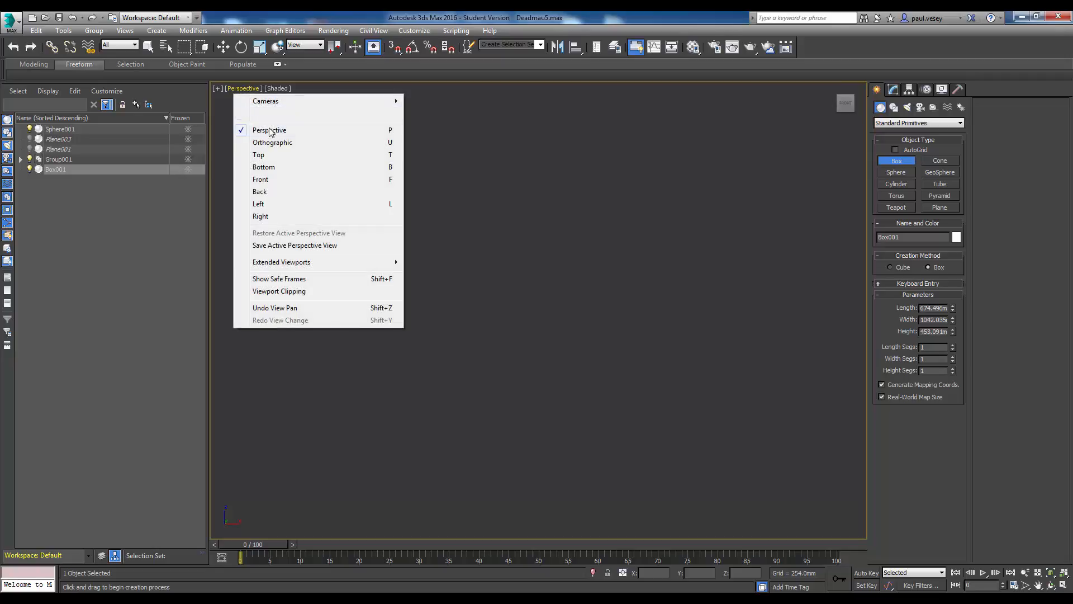
{"action": "left_click", "coordinate": [276, 142]}
{"action": "middle_click_drag", "start_coordinate": [451, 274], "coordinate": [563, 256]}
{"action": "scroll", "coordinate": [537, 238], "scroll_direction": "up", "scroll_amount": 6}
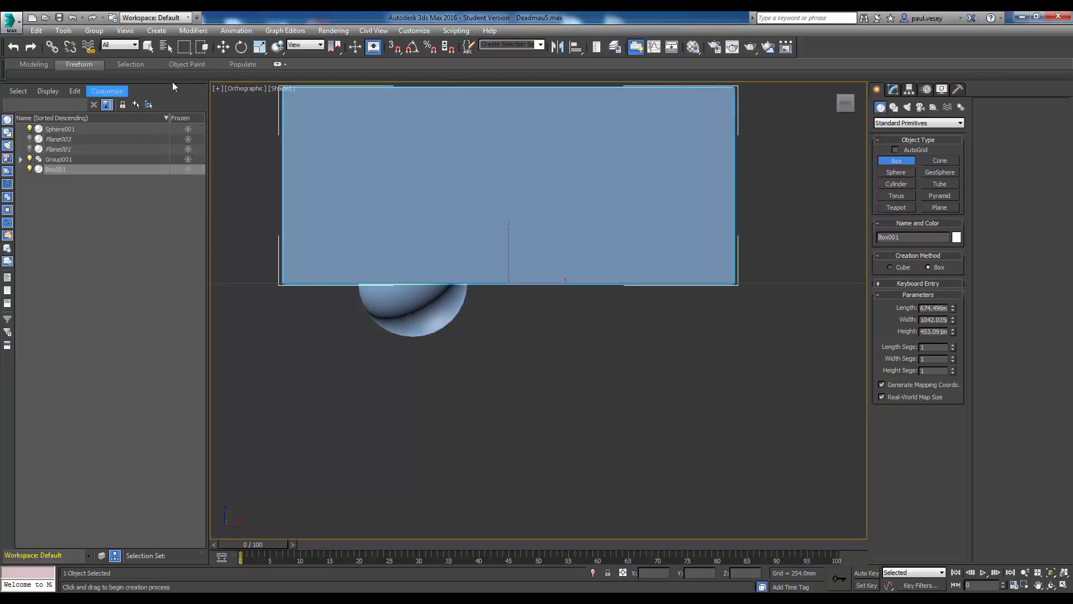
{"action": "key", "text": "q"}
{"action": "left_click", "coordinate": [410, 321]}
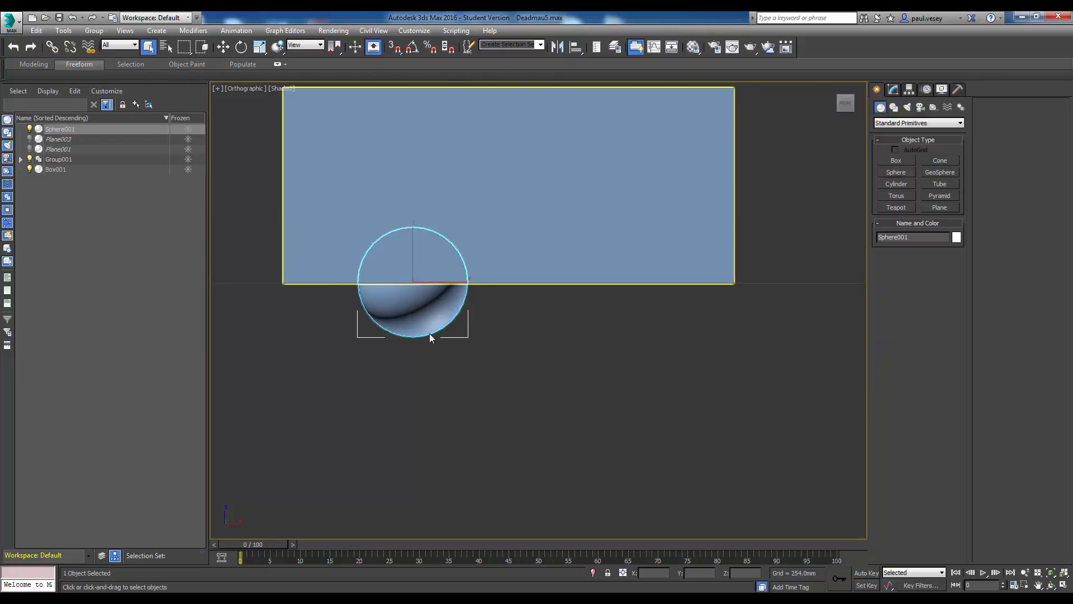
{"action": "left_click", "coordinate": [157, 30]}
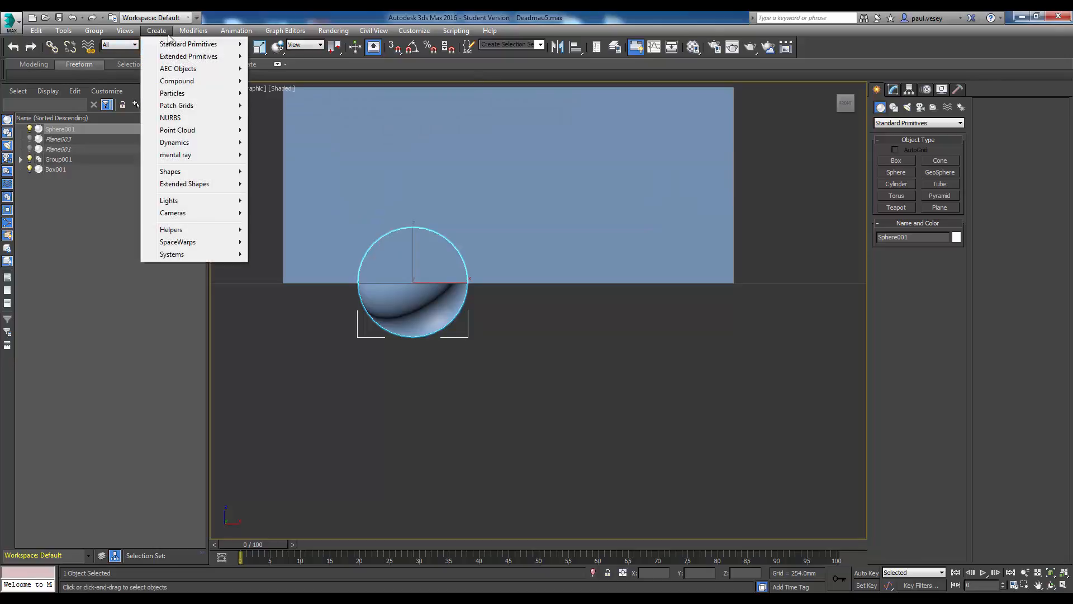
{"action": "mouse_move", "coordinate": [190, 84]}
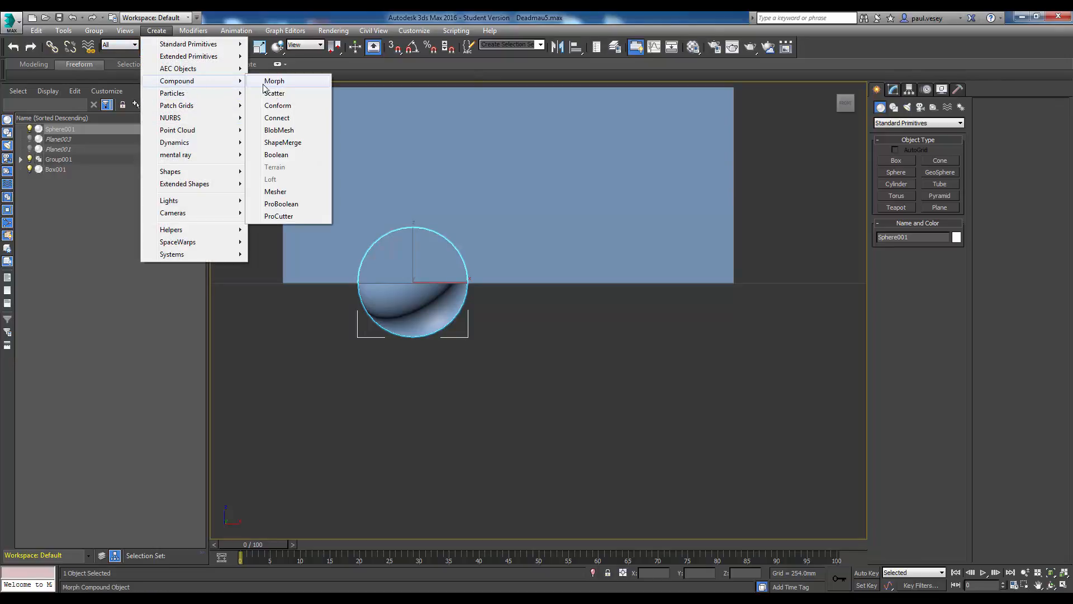
{"action": "left_click", "coordinate": [276, 154]}
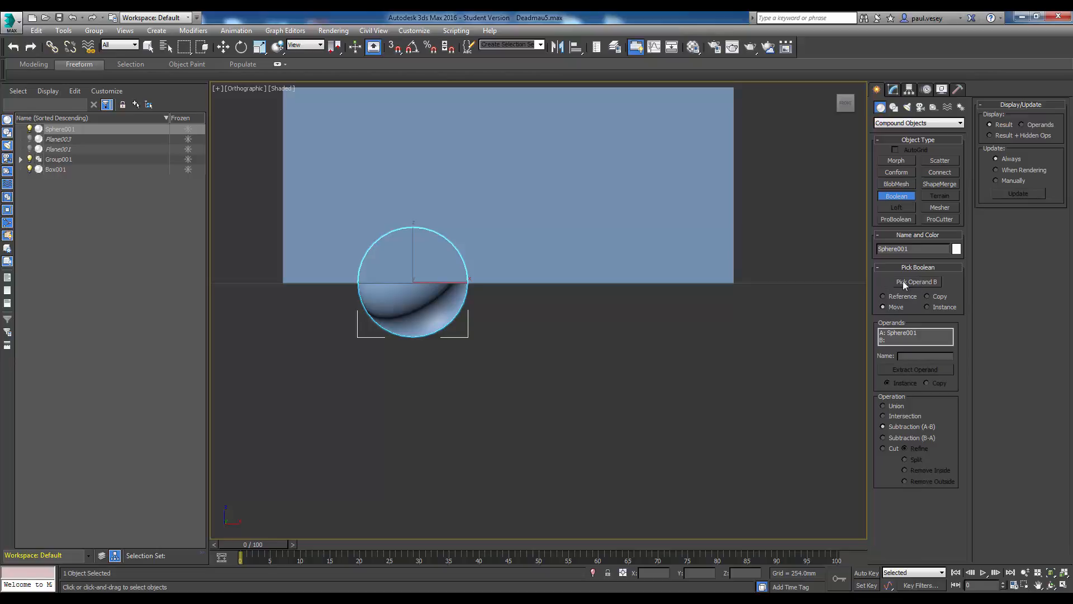
{"action": "left_click", "coordinate": [918, 282]}
{"action": "left_click", "coordinate": [638, 279]}
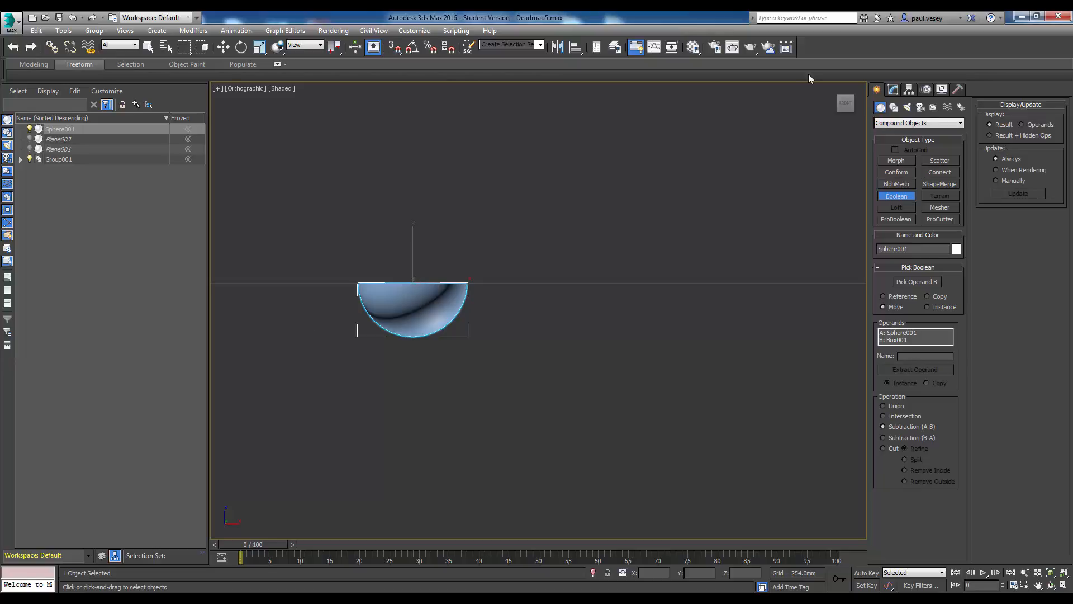
- Create a box about 910.7 mm long, 356.5 mm wide and 254.7 mm high over one side of the half sphere
{"action": "left_click_drag", "start_coordinate": [853, 101], "coordinate": [657, 190]}
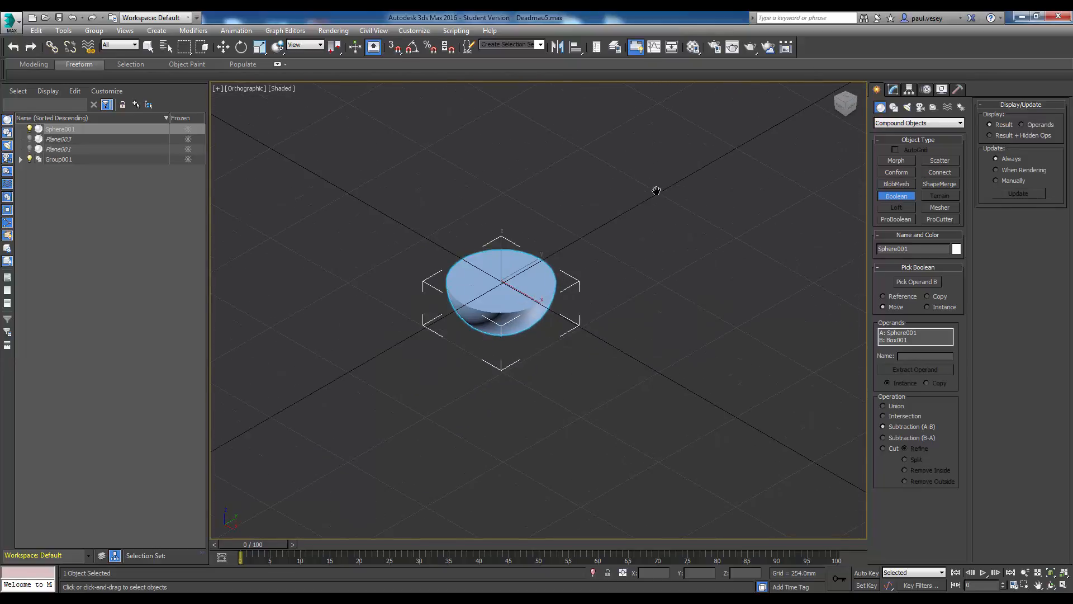
{"action": "left_click", "coordinate": [156, 31]}
{"action": "mouse_move", "coordinate": [190, 41]}
{"action": "left_click", "coordinate": [271, 43]}
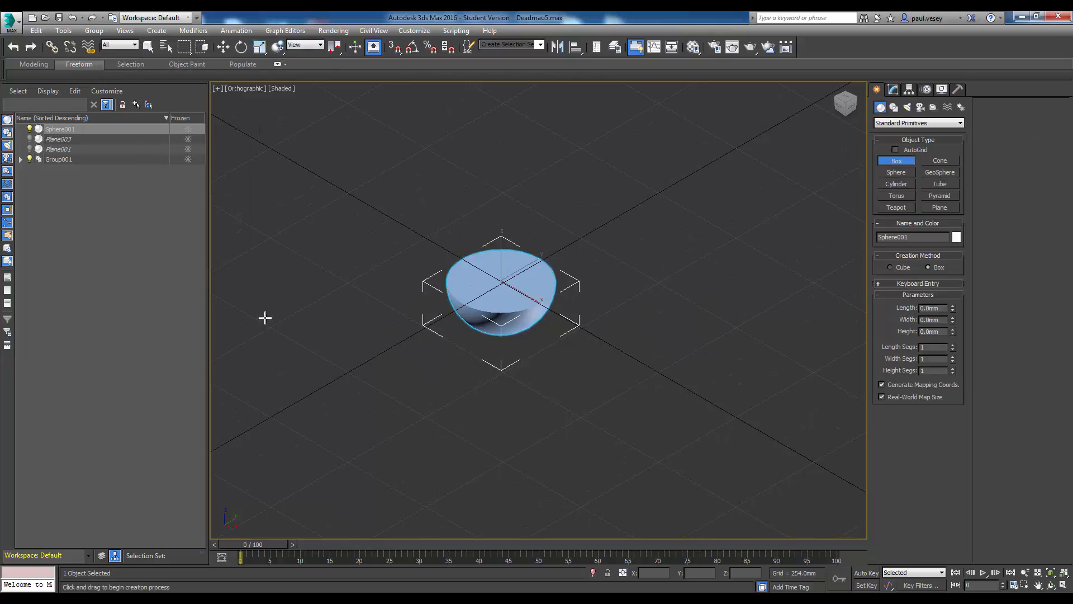
{"action": "left_click_drag", "start_coordinate": [253, 302], "coordinate": [643, 202]}
{"action": "left_click", "coordinate": [612, 94]}
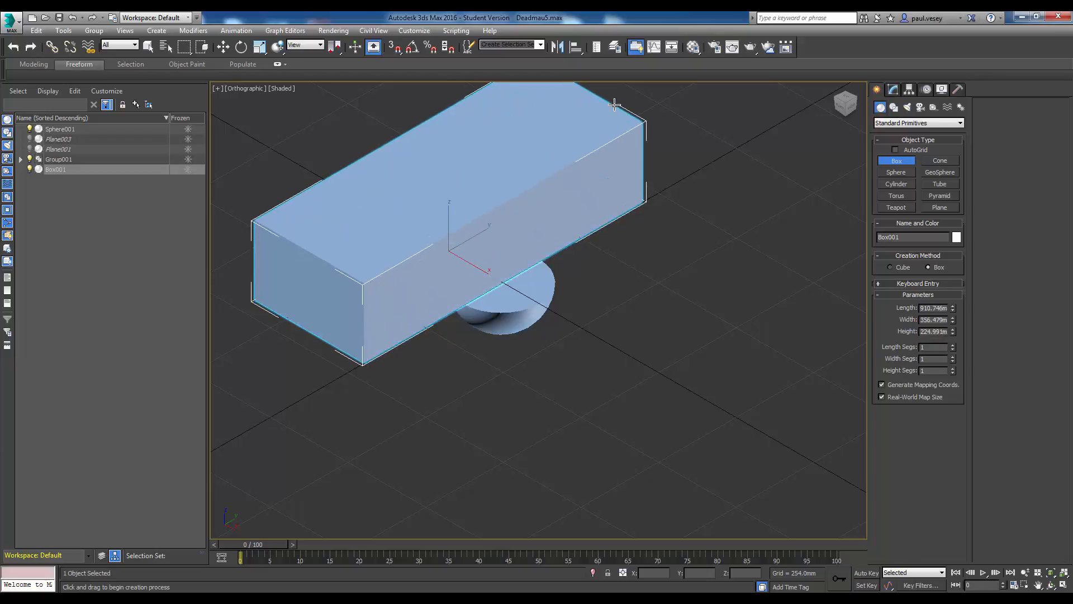
- Lower the box in the Front view until it covers the half sphere's full depth on the negative X side
{"action": "left_click", "coordinate": [840, 106]}
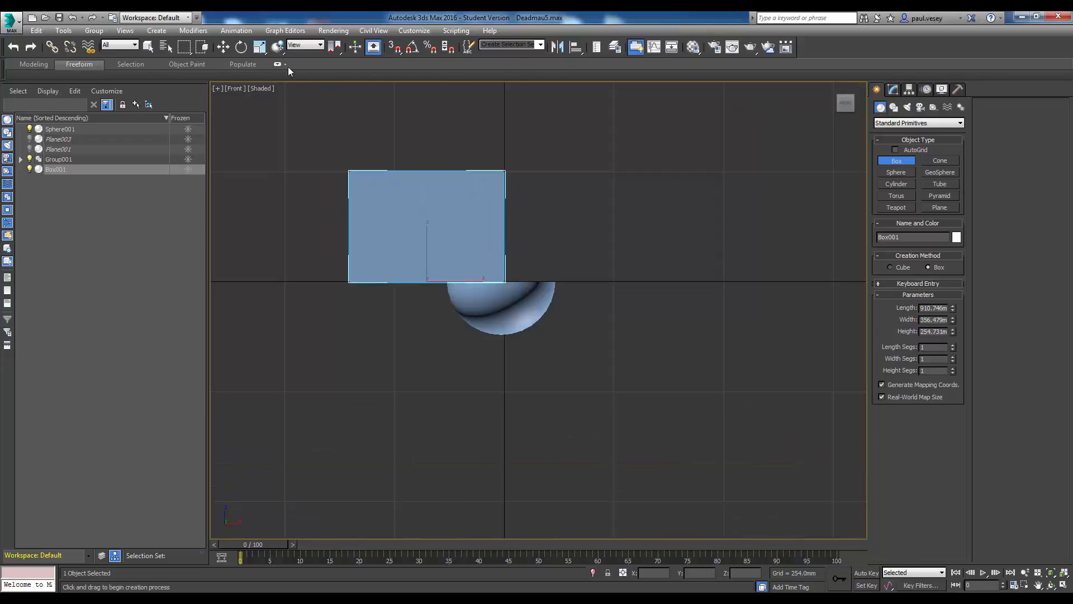
{"action": "left_click", "coordinate": [222, 49]}
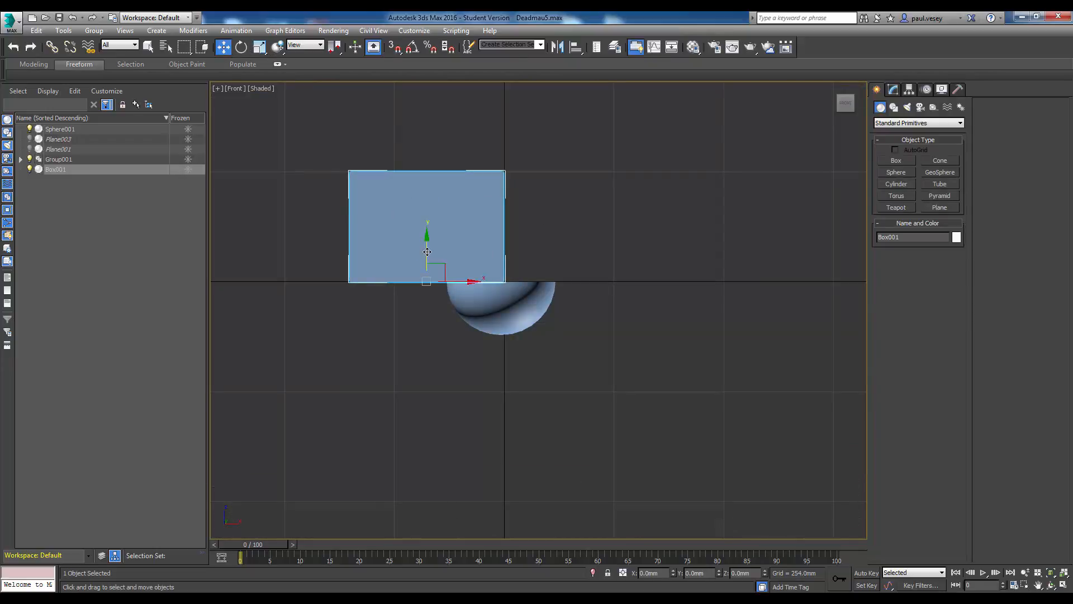
{"action": "left_click_drag", "start_coordinate": [422, 252], "coordinate": [424, 329]}
{"action": "left_click", "coordinate": [611, 261]}
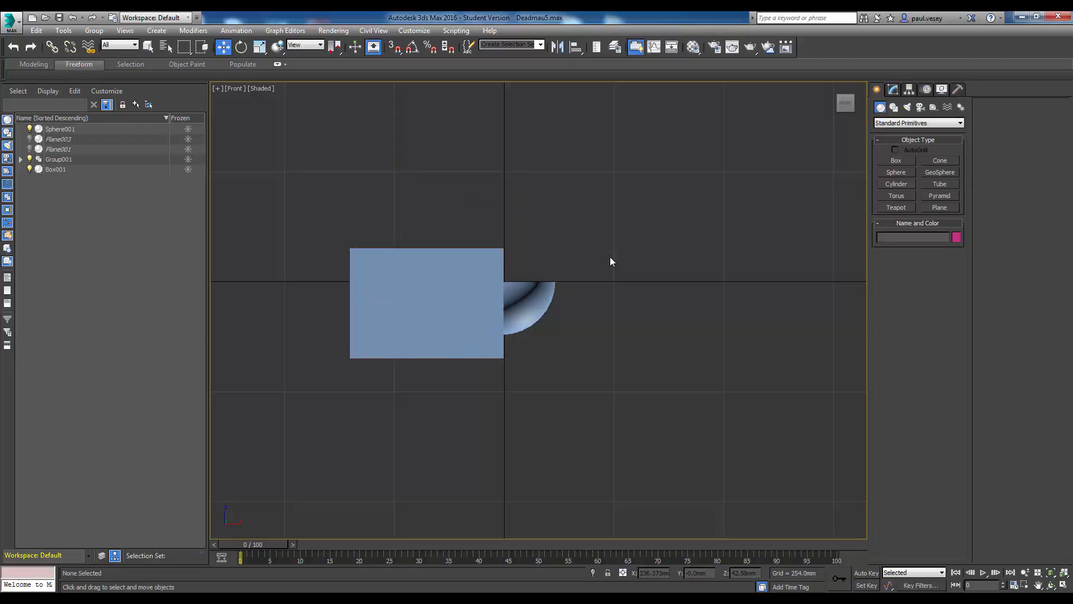
- Subtract the second box from the half sphere with a Boolean Subtraction (A-B), leaving a quarter sphere
{"action": "left_click", "coordinate": [527, 298]}
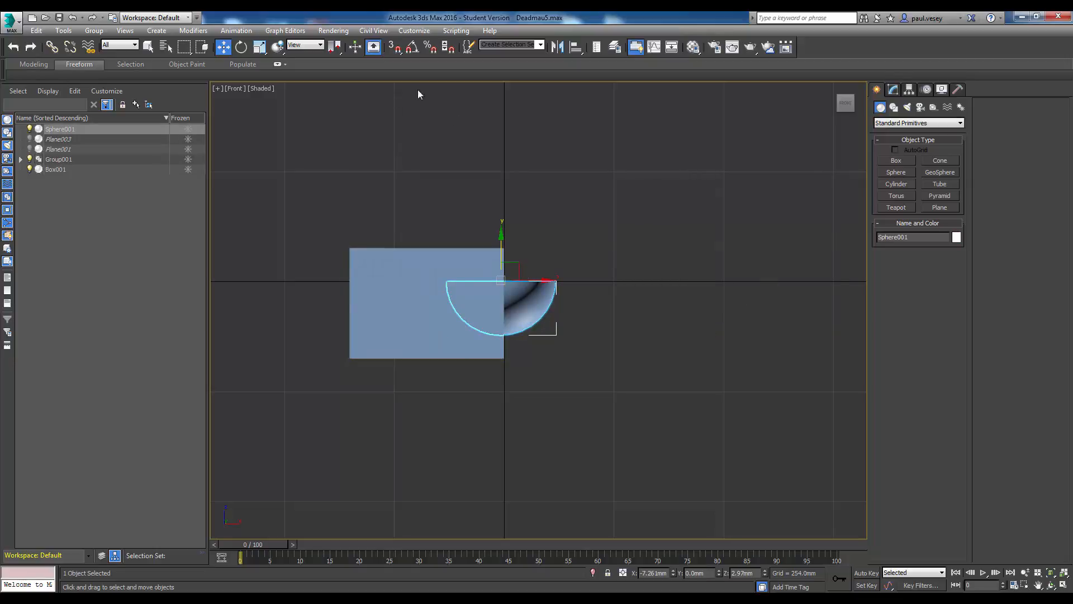
{"action": "left_click", "coordinate": [157, 31]}
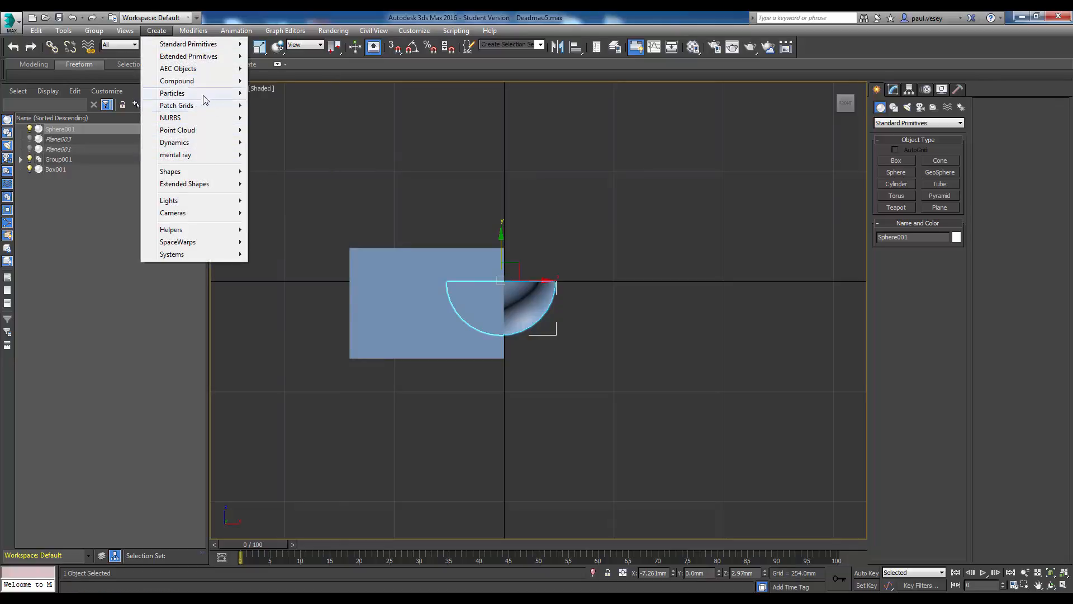
{"action": "mouse_move", "coordinate": [207, 81]}
{"action": "left_click", "coordinate": [277, 160]}
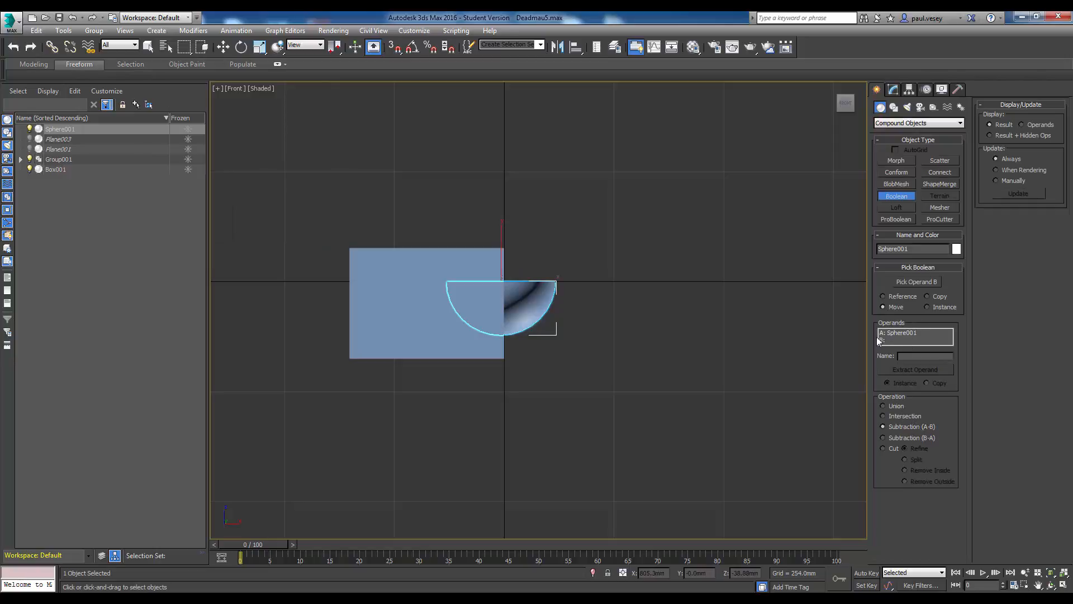
{"action": "left_click", "coordinate": [910, 281]}
{"action": "left_click", "coordinate": [431, 253]}
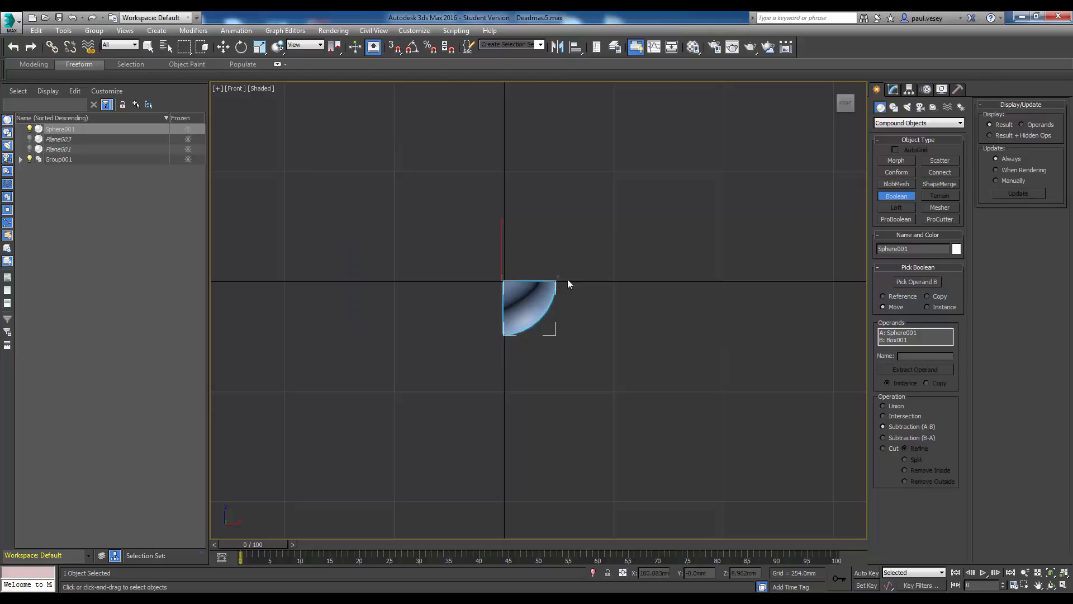
- Show reference image Plane003 and move the quarter sphere aside to examine the mouth opening's cut angle
{"action": "left_click", "coordinate": [29, 139]}
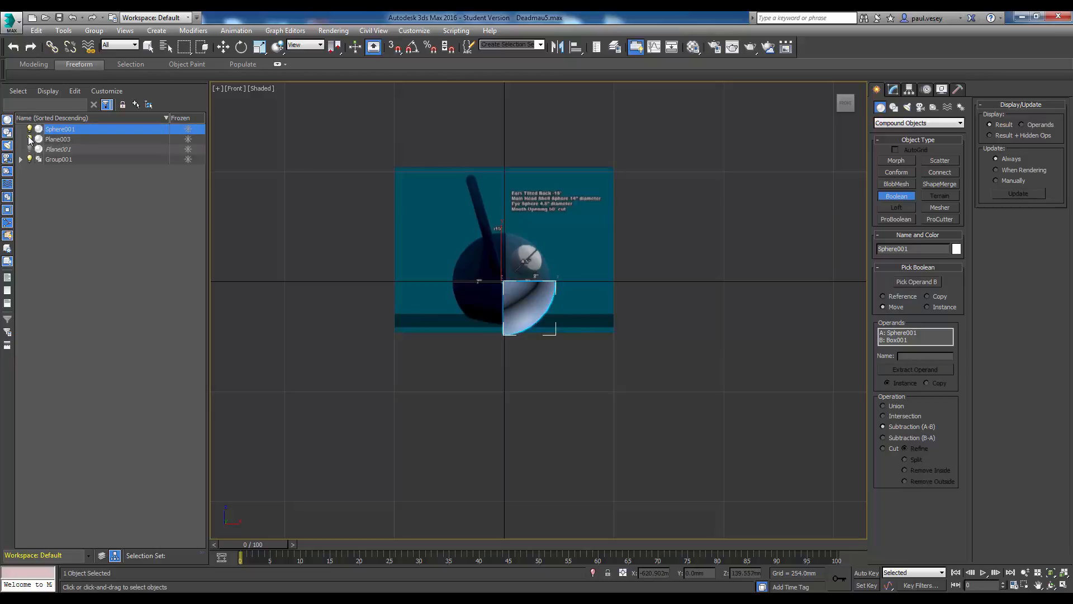
{"action": "left_click", "coordinate": [30, 139]}
{"action": "left_click", "coordinate": [30, 139]}
{"action": "left_click_drag", "start_coordinate": [853, 98], "coordinate": [639, 144]}
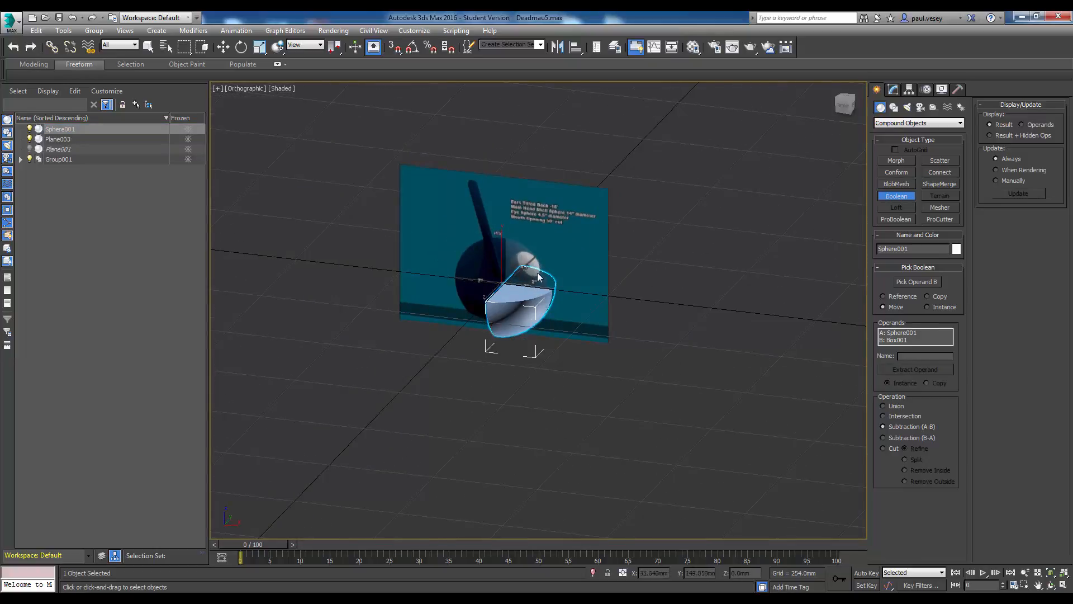
{"action": "left_click", "coordinate": [224, 47]}
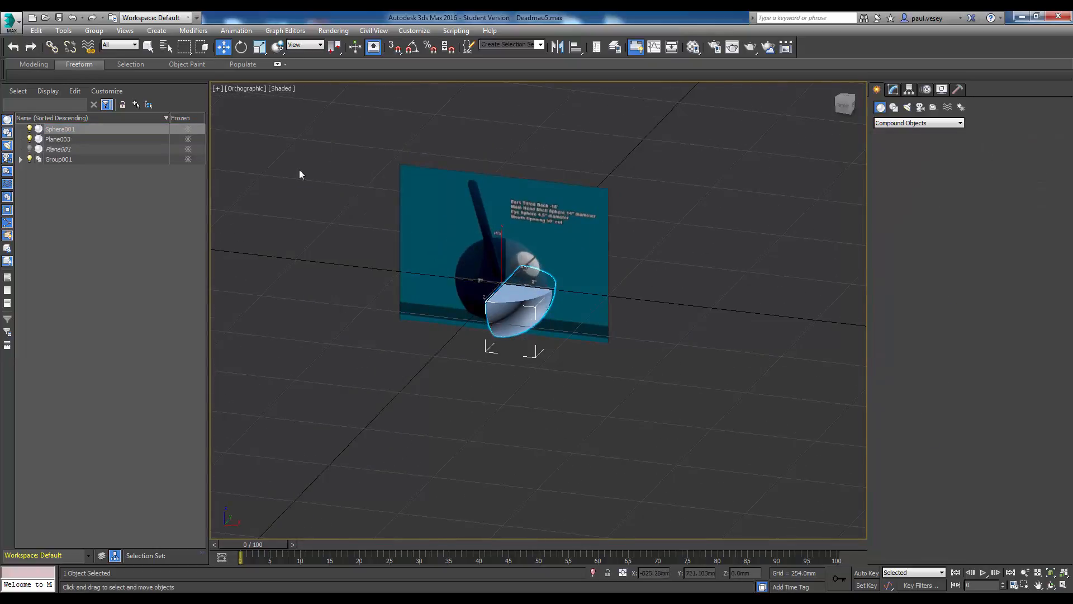
{"action": "left_click_drag", "start_coordinate": [511, 271], "coordinate": [579, 179]}
{"action": "scroll", "coordinate": [527, 280], "scroll_direction": "up", "scroll_amount": 5}
{"action": "middle_click_drag", "start_coordinate": [515, 287], "coordinate": [535, 246]}
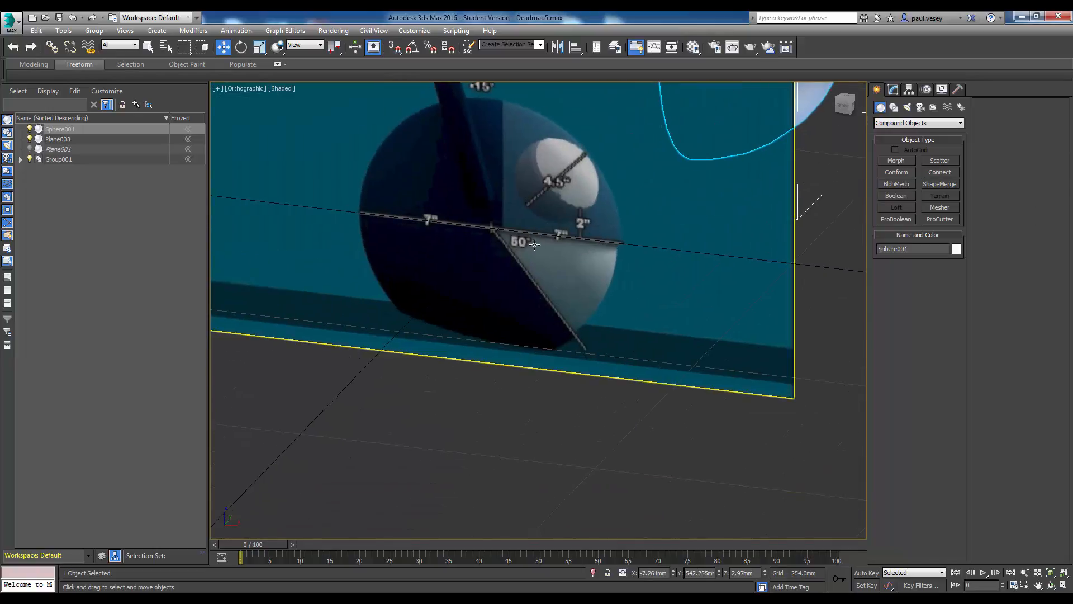
{"action": "scroll", "coordinate": [436, 321], "scroll_direction": "down", "scroll_amount": 5}
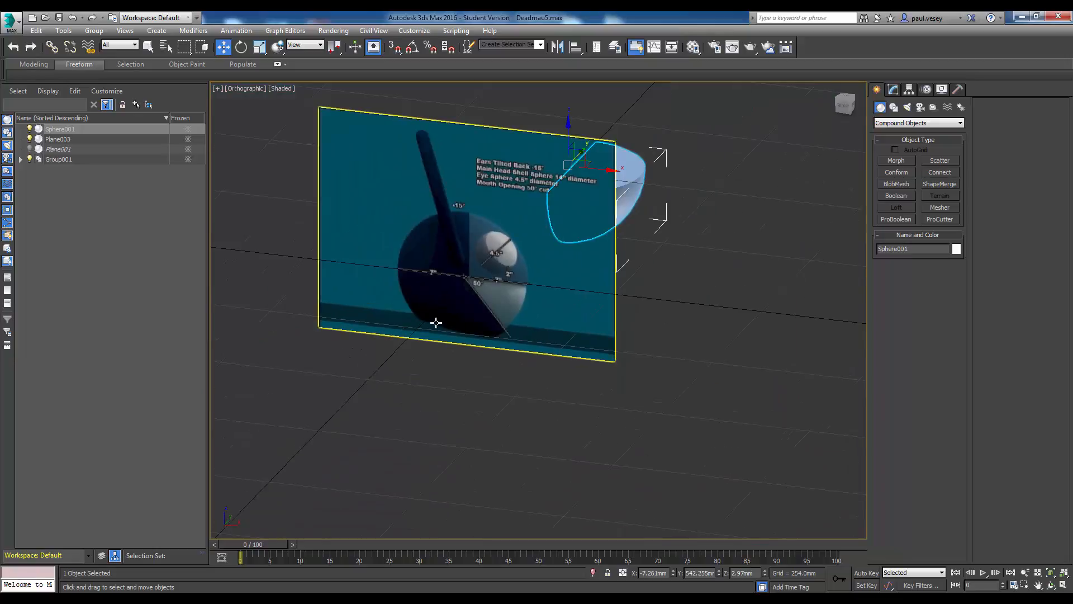
- Undo the quarter sphere's move and hide reference image Plane003
{"action": "left_click", "coordinate": [73, 18]}
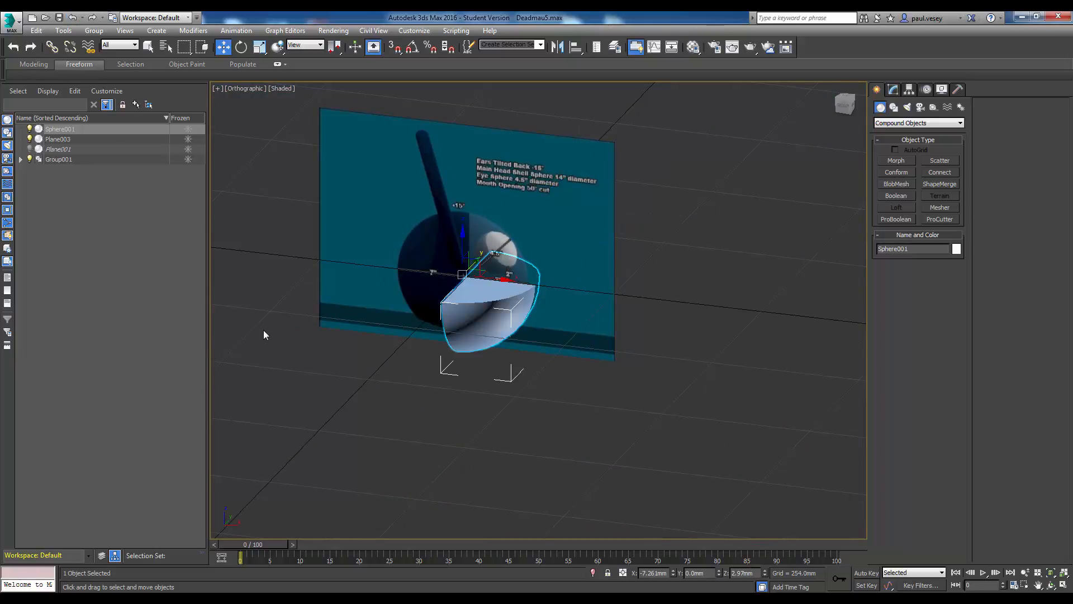
{"action": "left_click", "coordinate": [407, 199]}
{"action": "left_click", "coordinate": [29, 139]}
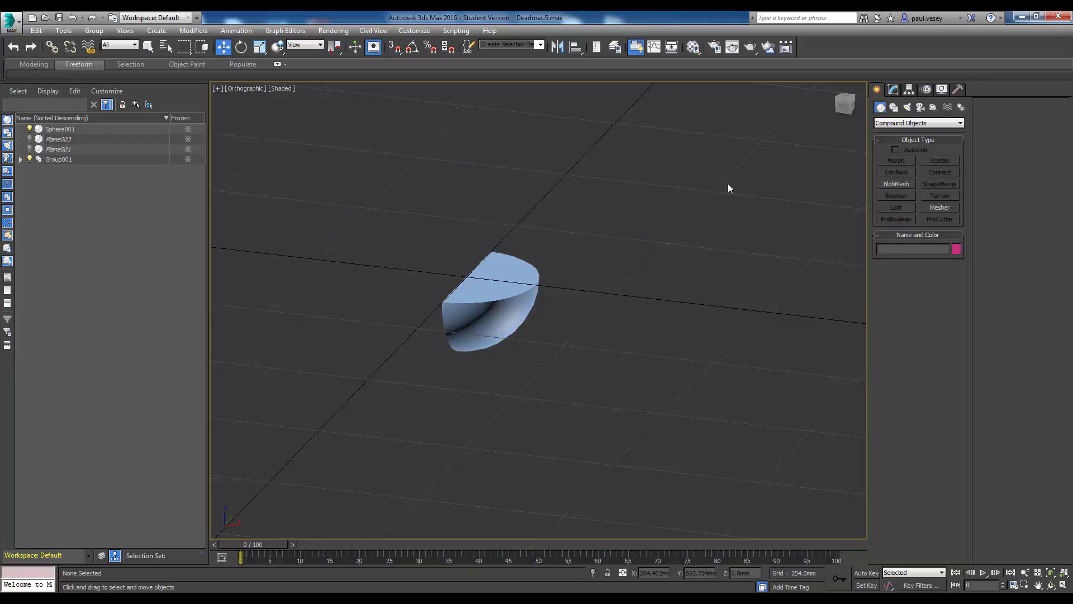
- Create a box about 941.6 mm long, 1070.7 mm wide and 237.7 mm high behind the quarter sphere
{"action": "middle_click_drag", "start_coordinate": [728, 184], "coordinate": [588, 218]}
{"action": "scroll", "coordinate": [705, 206], "scroll_direction": "down", "scroll_amount": 3}
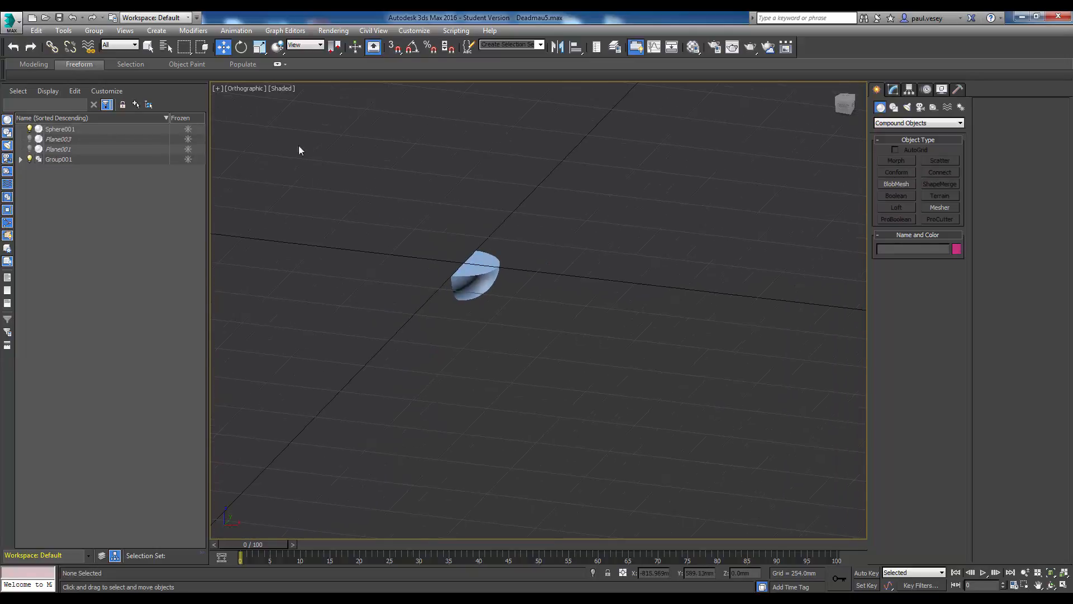
{"action": "left_click", "coordinate": [156, 31]}
{"action": "mouse_move", "coordinate": [166, 45]}
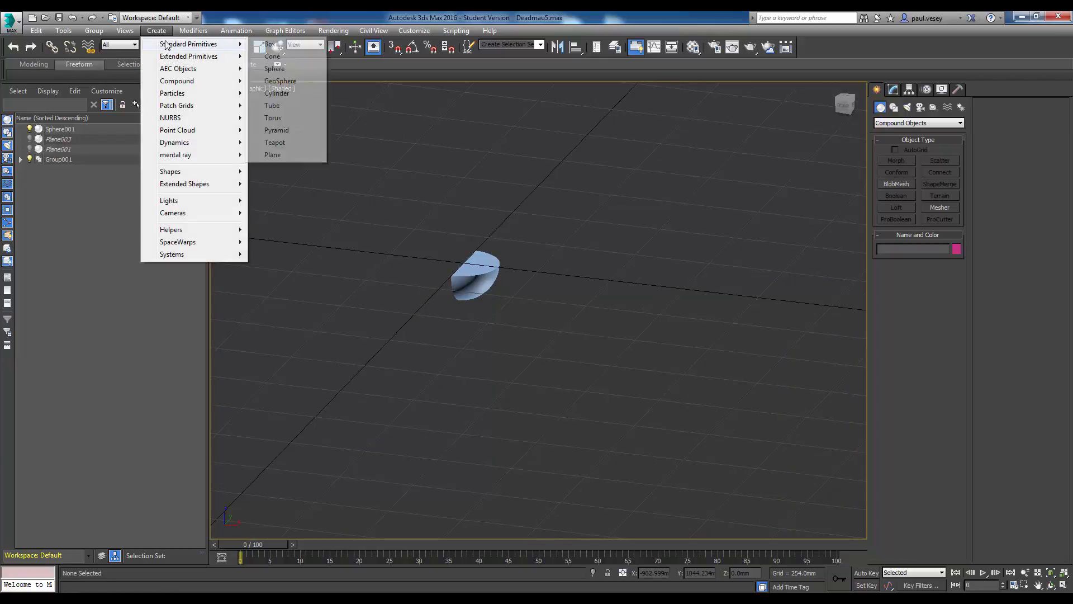
{"action": "left_click", "coordinate": [271, 43]}
{"action": "left_click_drag", "start_coordinate": [352, 282], "coordinate": [732, 191]}
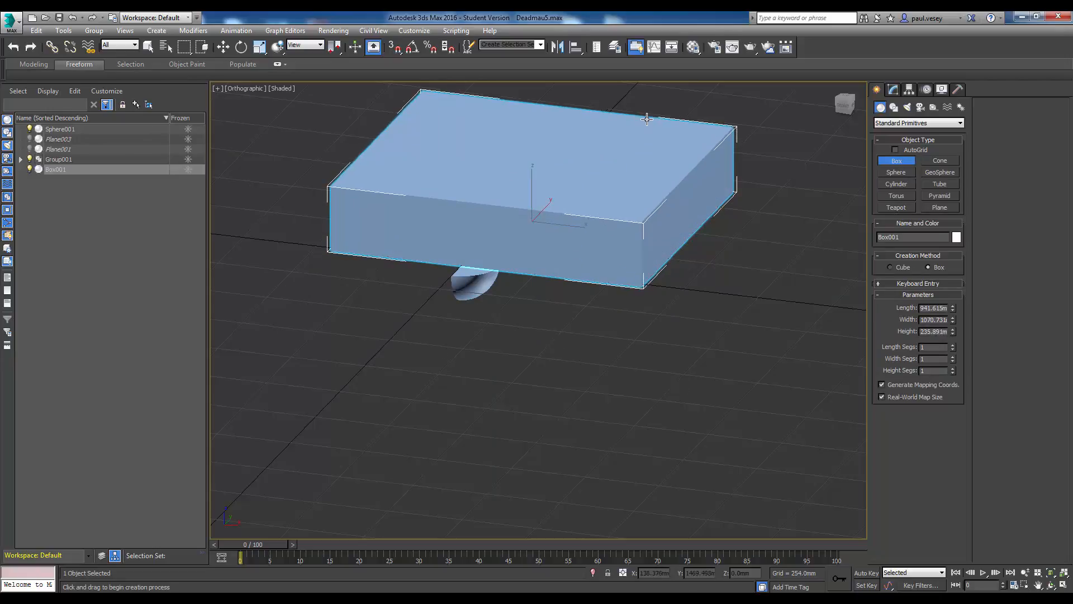
{"action": "left_click", "coordinate": [635, 134]}
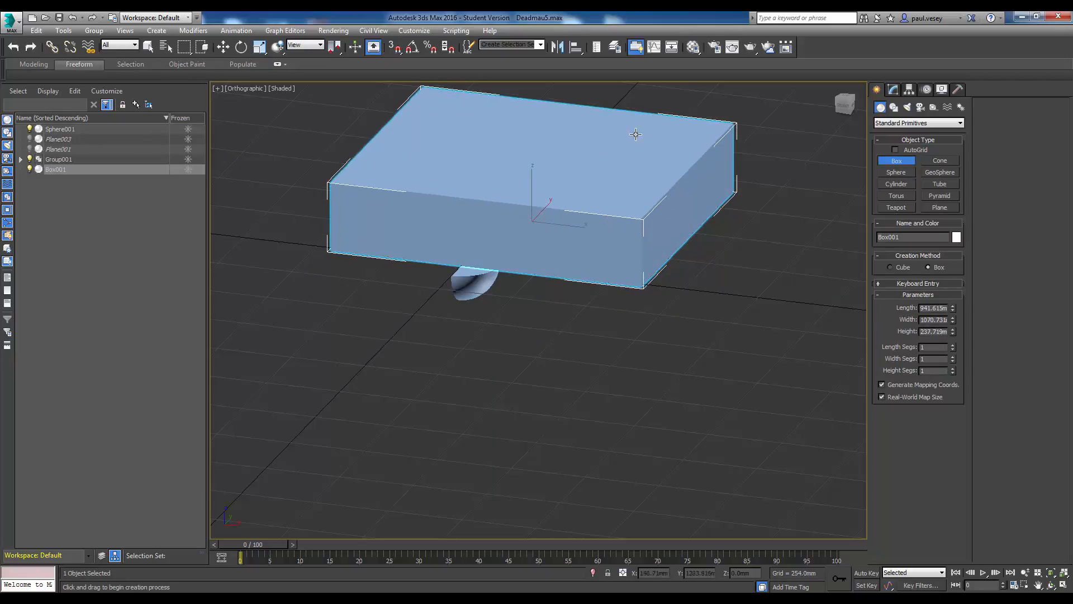
- Move the new box over the quarter sphere, to about X 87.5 mm and Y -26.6 mm, and view it in Perspective
{"action": "left_click", "coordinate": [224, 48]}
{"action": "left_click_drag", "start_coordinate": [548, 223], "coordinate": [501, 271]}
{"action": "left_click", "coordinate": [837, 110]}
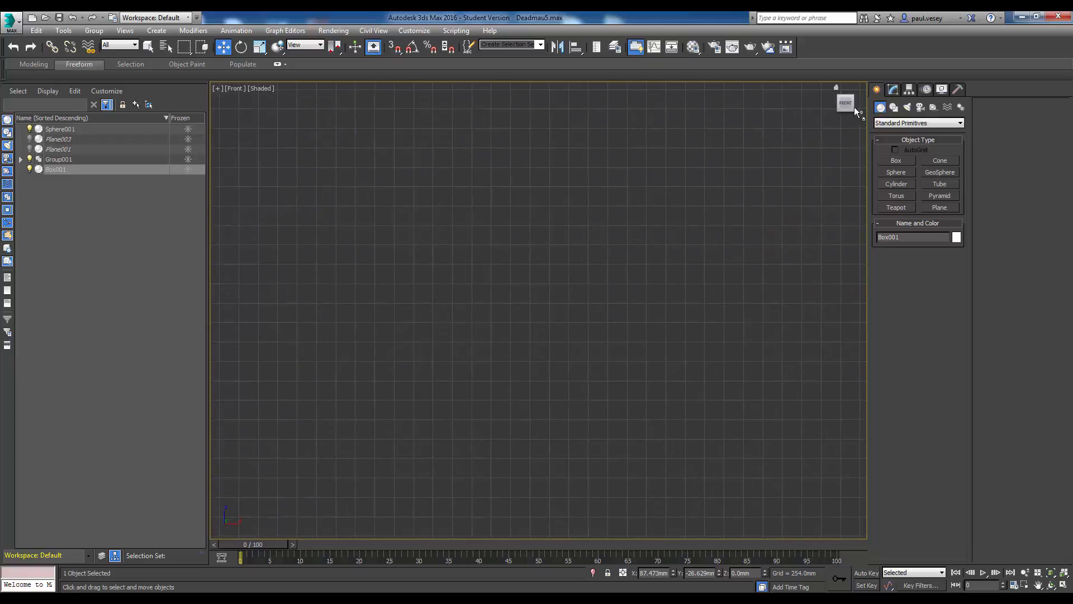
{"action": "left_click", "coordinate": [837, 90]}
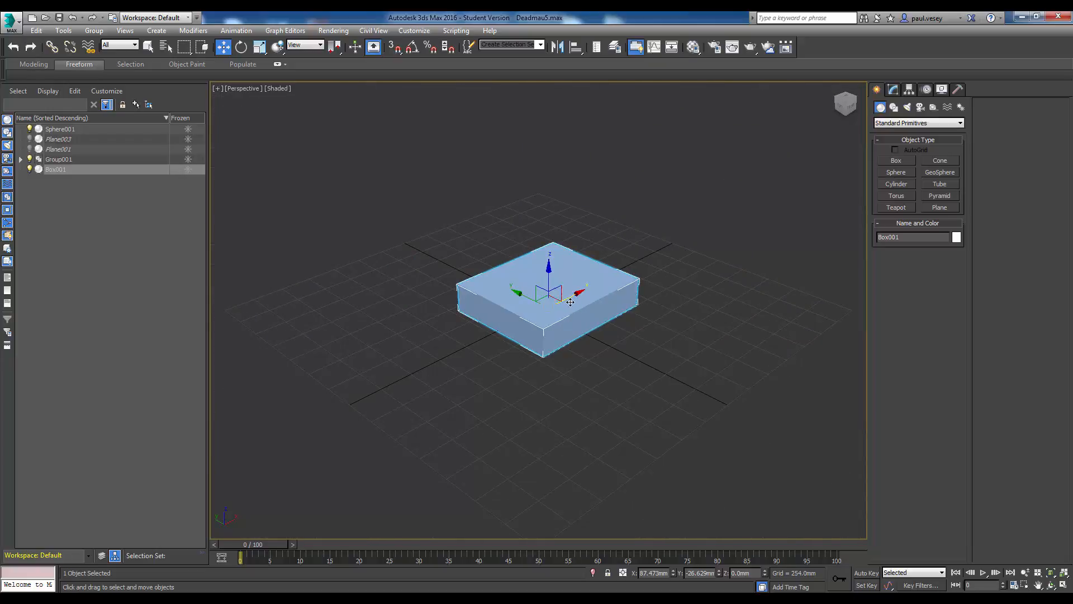
{"action": "scroll", "coordinate": [575, 298], "scroll_direction": "up", "scroll_amount": 5}
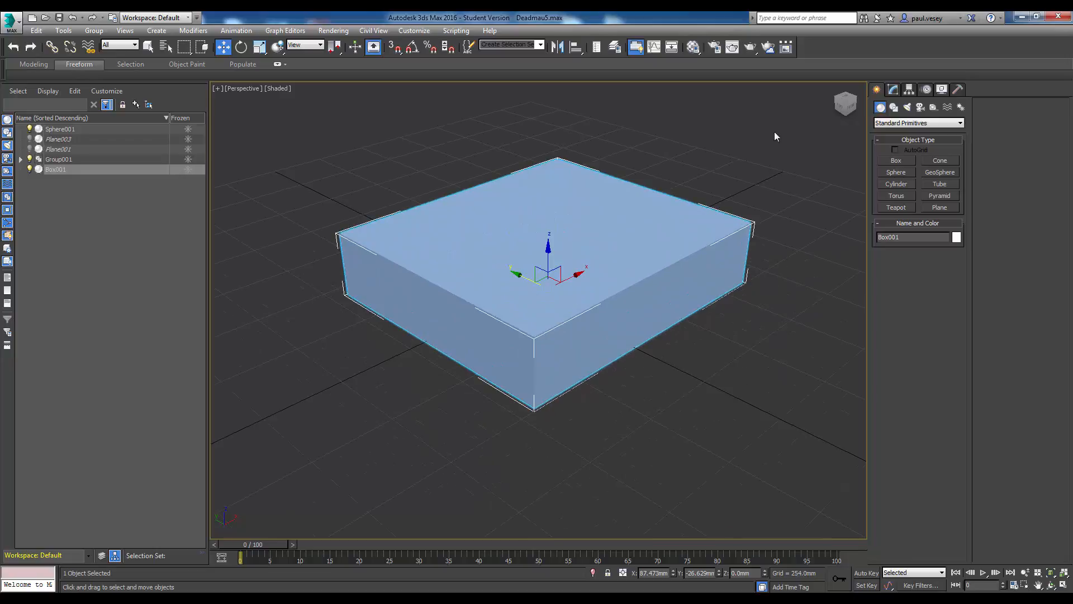
- Rotate the box to an absolute 50 degrees about the world X axis, viewing it side-on in Orthographic
{"action": "left_click", "coordinate": [840, 109]}
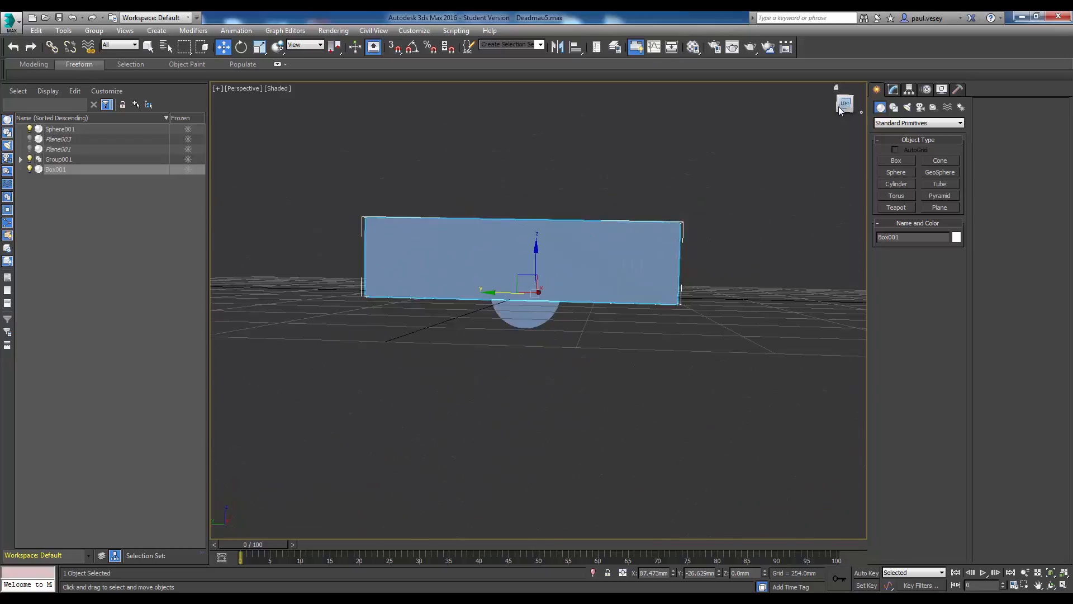
{"action": "left_click", "coordinate": [249, 89]}
{"action": "left_click", "coordinate": [281, 143]}
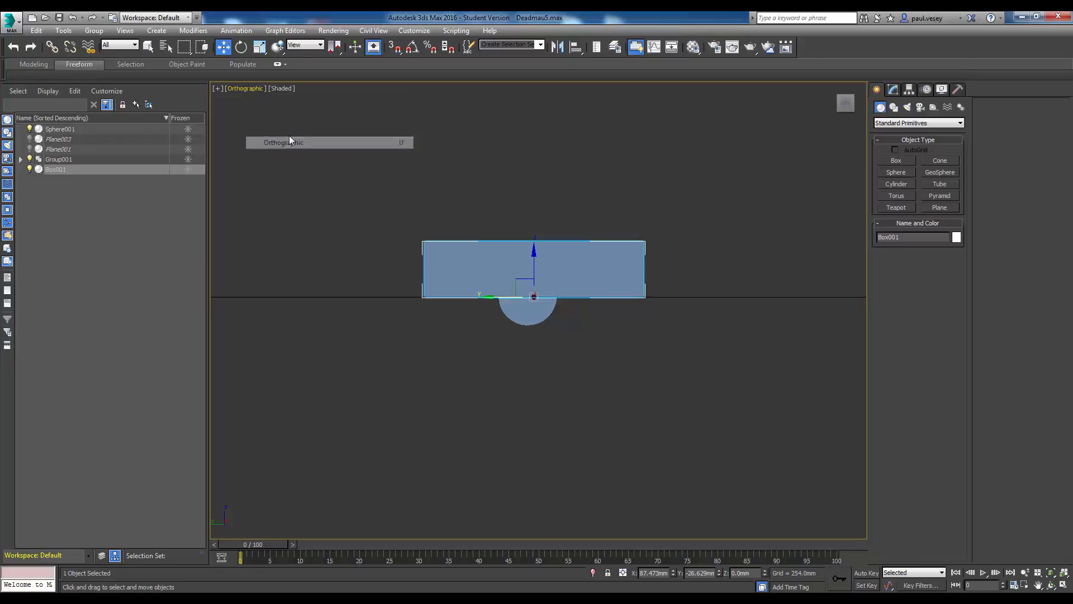
{"action": "middle_click_drag", "start_coordinate": [528, 260], "coordinate": [511, 311]}
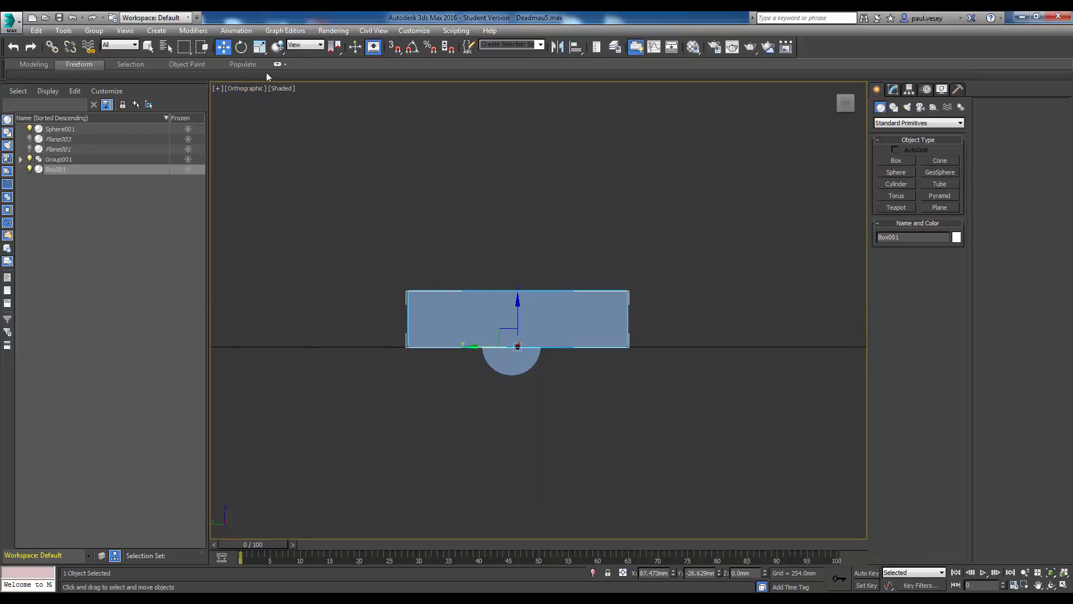
{"action": "left_click", "coordinate": [242, 48]}
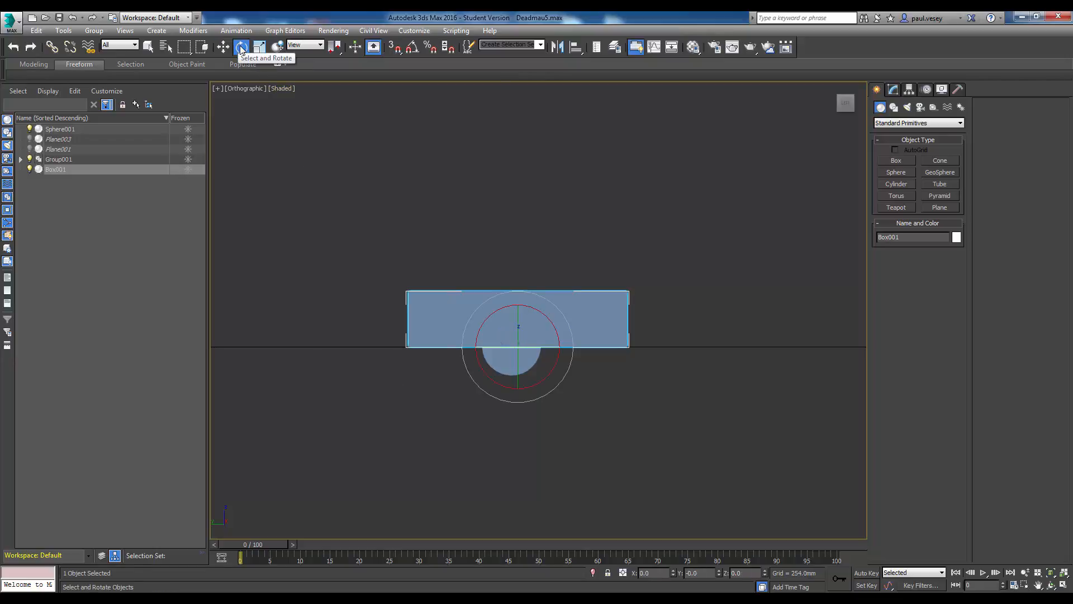
{"action": "right_click", "coordinate": [241, 48]}
{"action": "left_click_drag", "start_coordinate": [492, 223], "coordinate": [613, 165]}
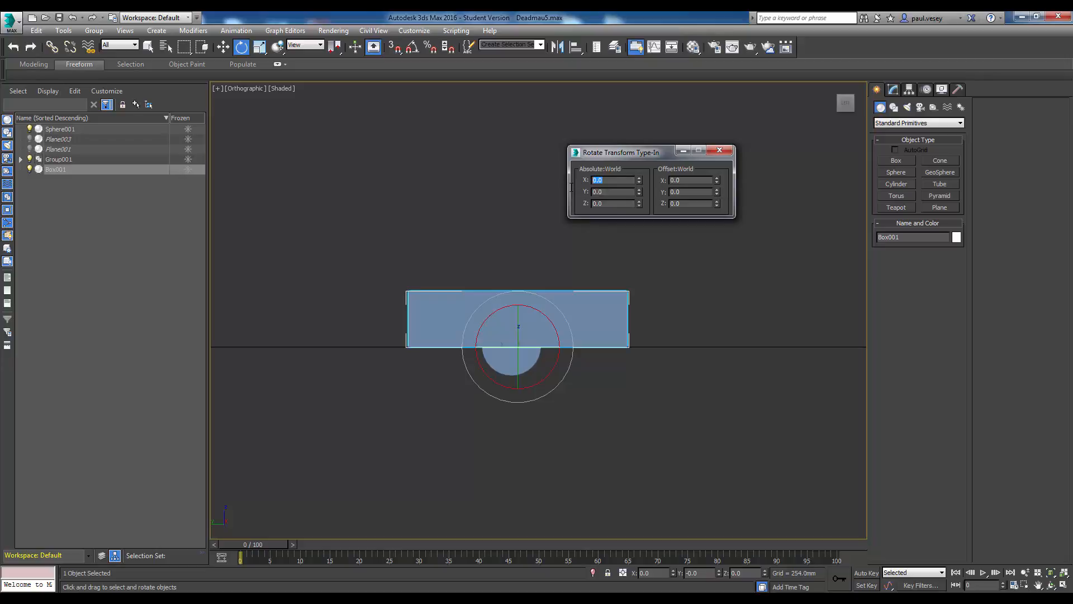
{"action": "key", "text": "Return"}
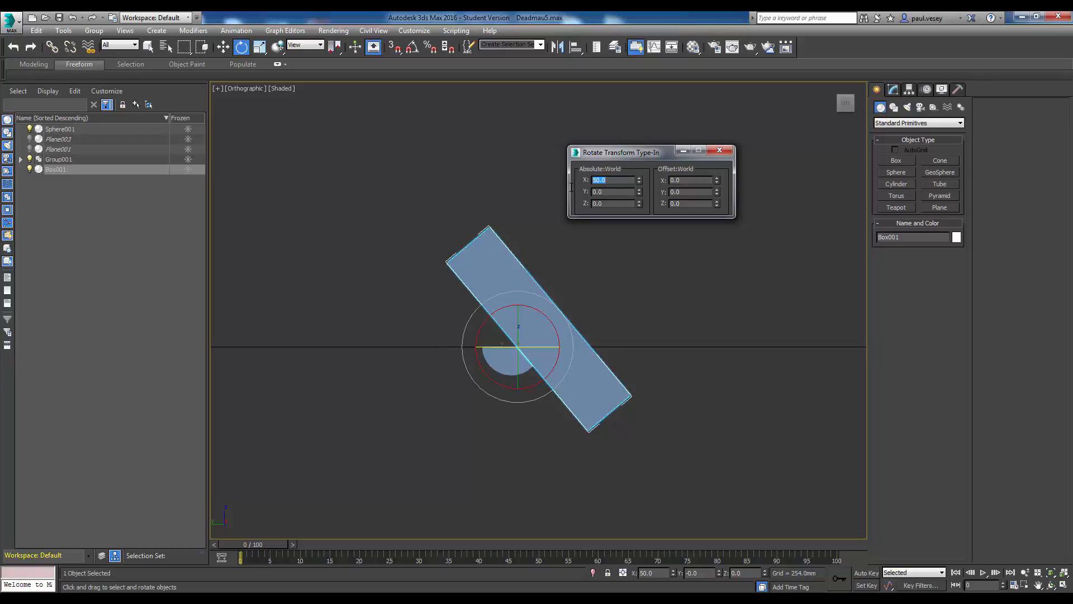
{"action": "left_click", "coordinate": [598, 298]}
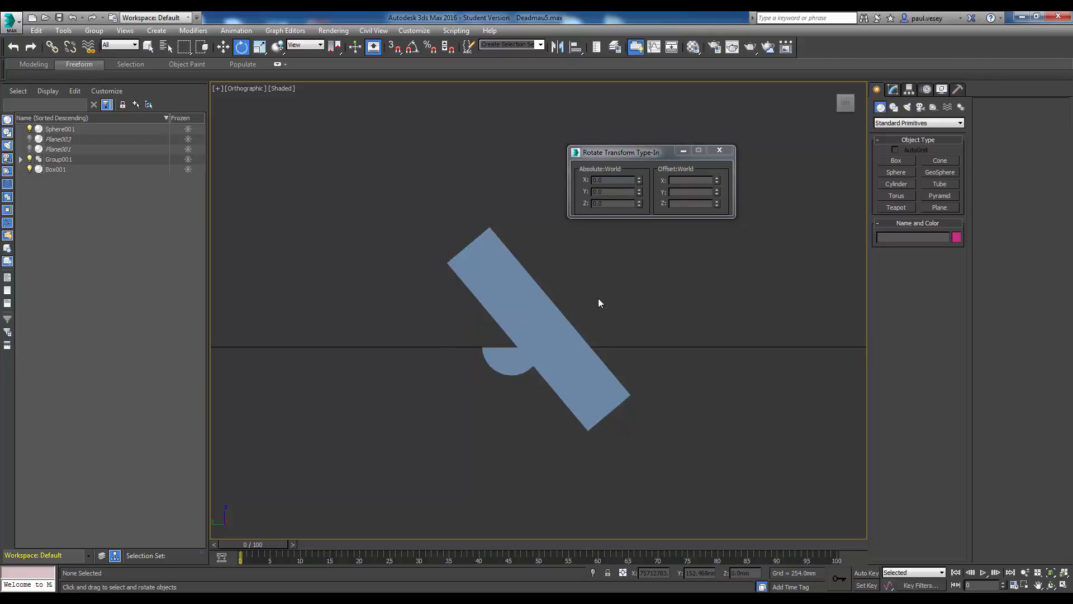
- Move the rotated box along Y to about 309.1 mm so its slanted face cuts through the quarter sphere
{"action": "left_click", "coordinate": [563, 314]}
{"action": "left_click", "coordinate": [223, 49]}
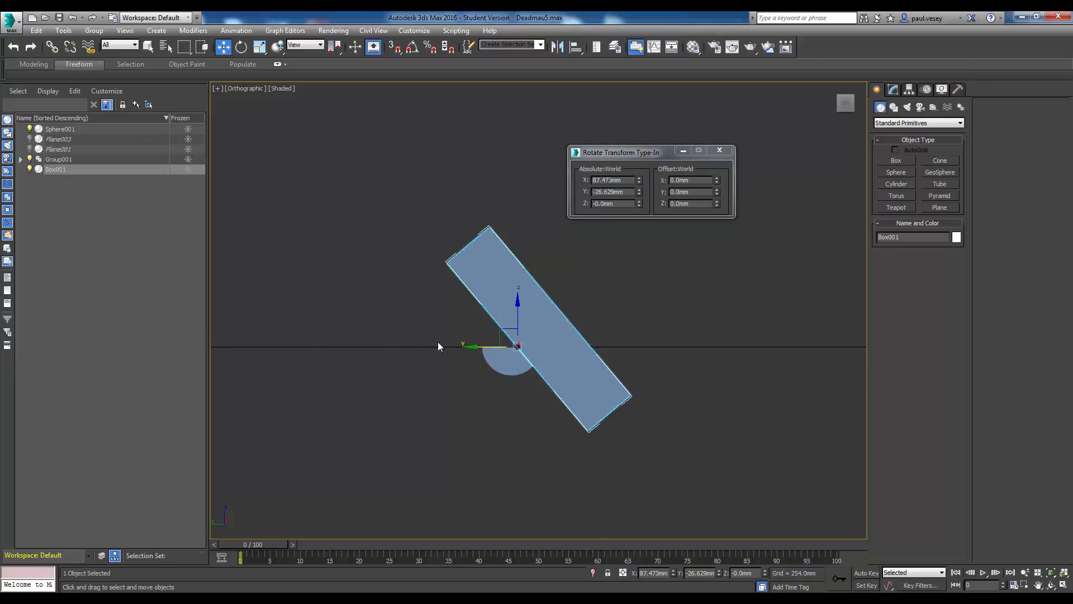
{"action": "scroll", "coordinate": [518, 381], "scroll_direction": "up", "scroll_amount": 5}
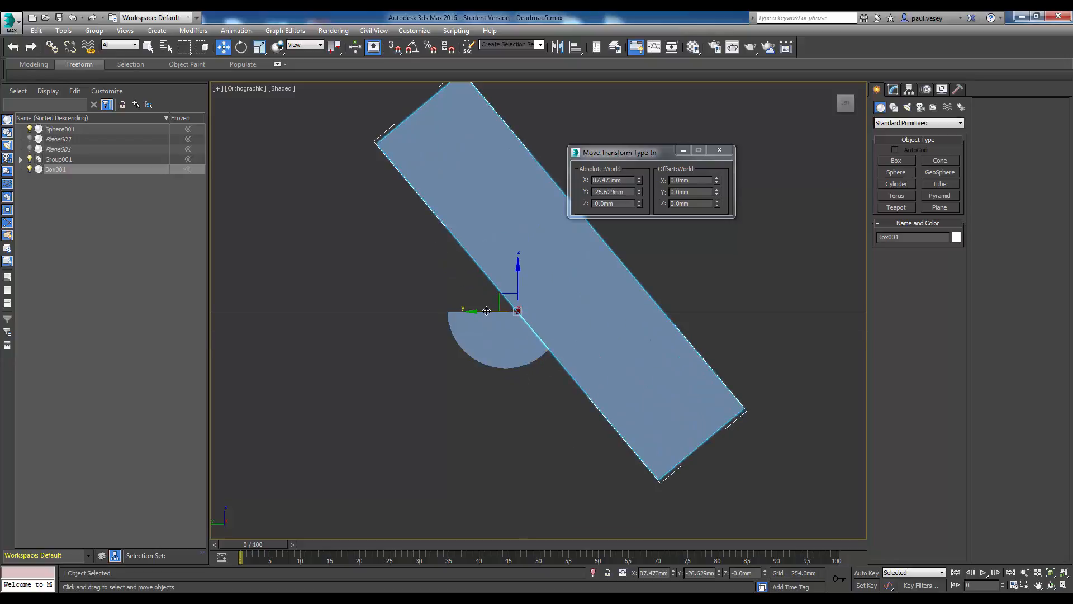
{"action": "left_click_drag", "start_coordinate": [488, 317], "coordinate": [323, 316]}
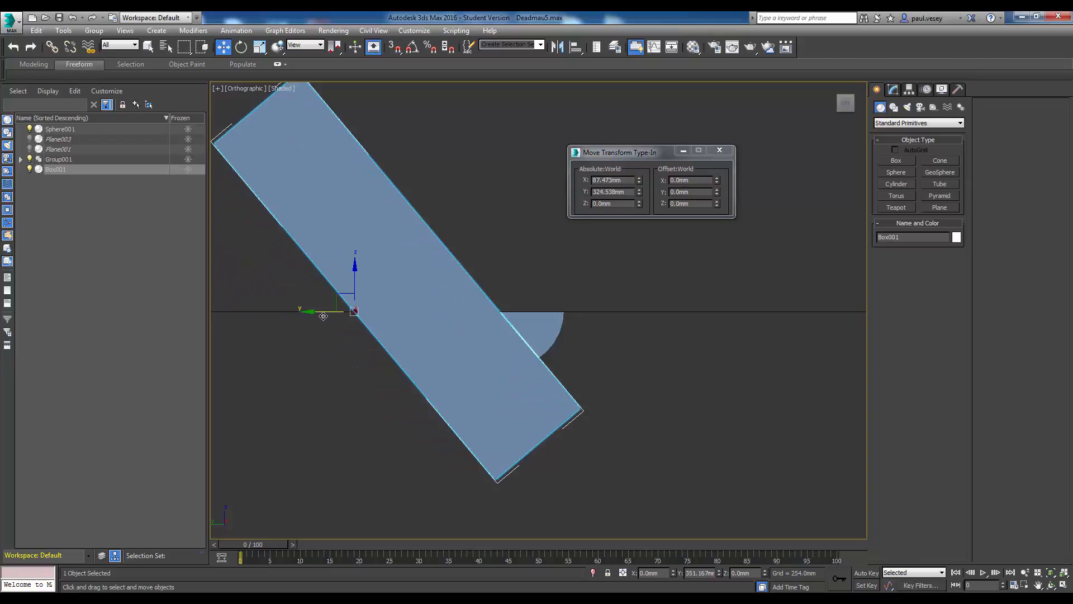
{"action": "left_click", "coordinate": [853, 101]}
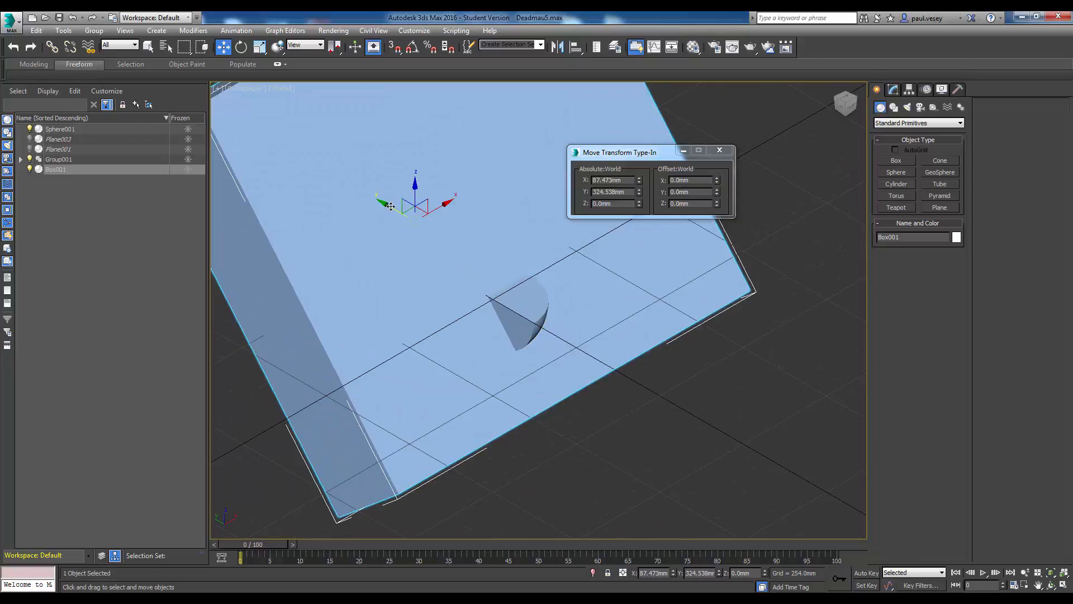
{"action": "mouse_move", "coordinate": [390, 207]}
{"action": "left_mouse_down"}
{"action": "mouse_move", "coordinate": [399, 220]}
{"action": "mouse_move", "coordinate": [398, 209]}
{"action": "left_mouse_up"}
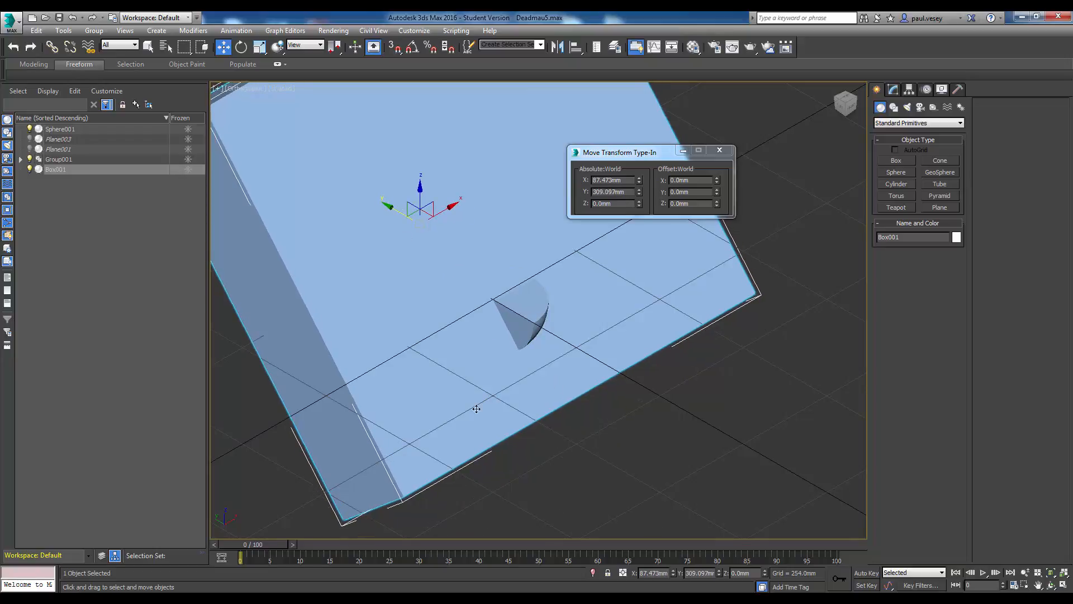
{"action": "left_click", "coordinate": [588, 445]}
- In the Left view, fine-tune the box's Y position to about 313 mm so its slanted edge meets the sphere's centre
{"action": "left_click", "coordinate": [840, 107]}
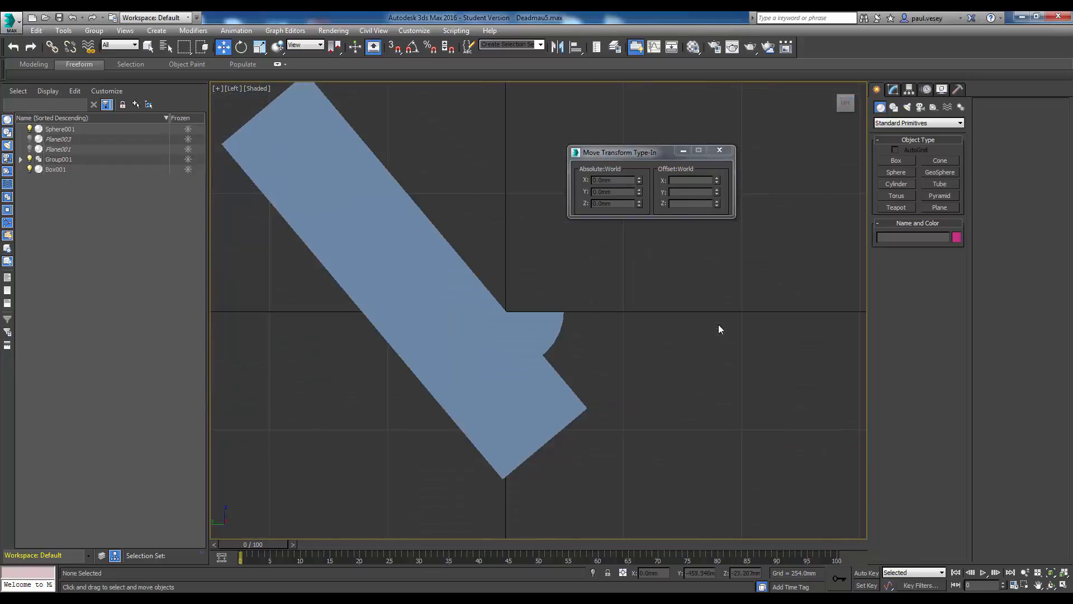
{"action": "scroll", "coordinate": [506, 322], "scroll_direction": "up", "scroll_amount": 5}
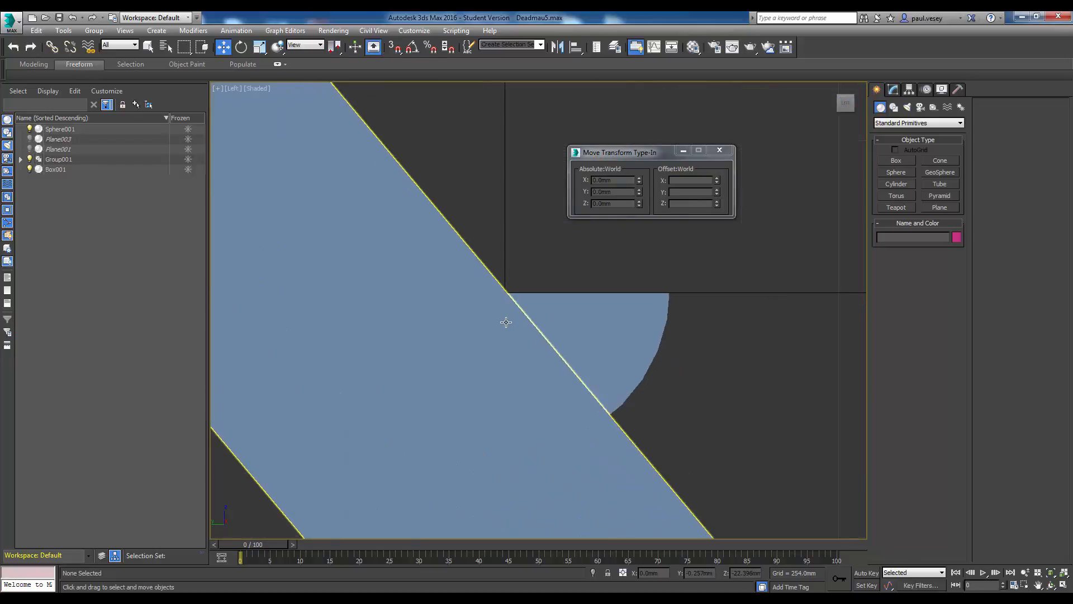
{"action": "scroll", "coordinate": [508, 280], "scroll_direction": "down", "scroll_amount": 4}
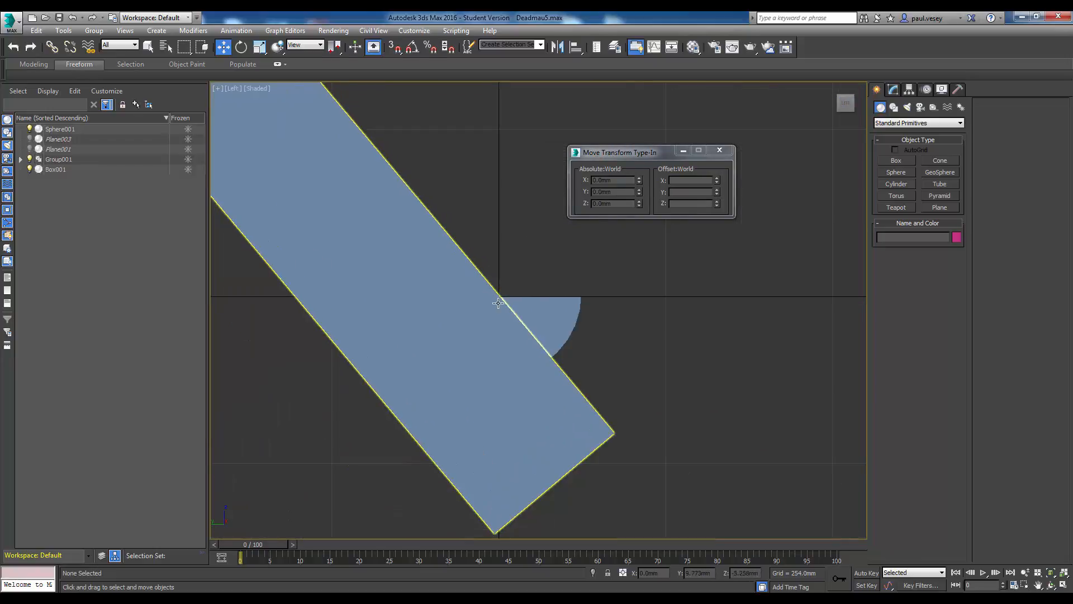
{"action": "left_click", "coordinate": [384, 320]}
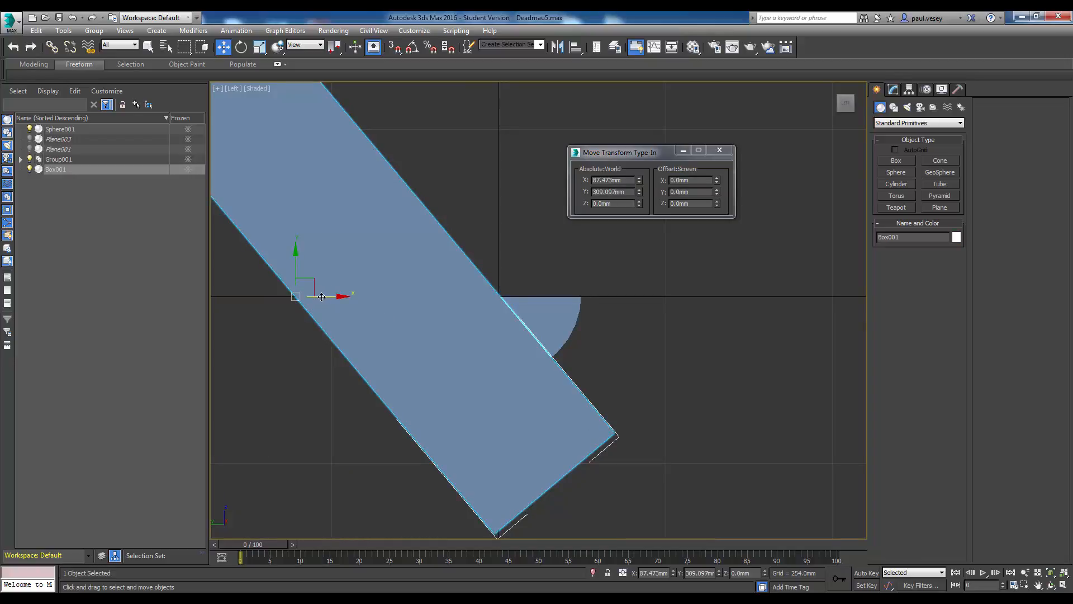
{"action": "left_click_drag", "start_coordinate": [320, 295], "coordinate": [321, 296]}
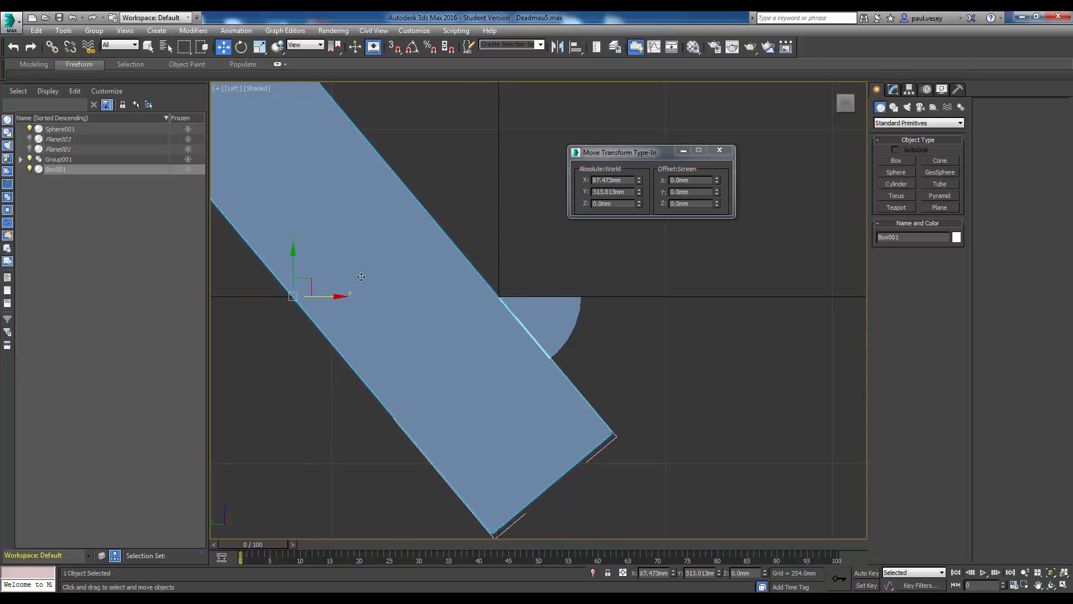
{"action": "left_click", "coordinate": [502, 254]}
{"action": "scroll", "coordinate": [506, 256], "scroll_direction": "up", "scroll_amount": 5}
{"action": "scroll", "coordinate": [599, 377], "scroll_direction": "down", "scroll_amount": 3}
{"action": "scroll", "coordinate": [643, 397], "scroll_direction": "up", "scroll_amount": 2}
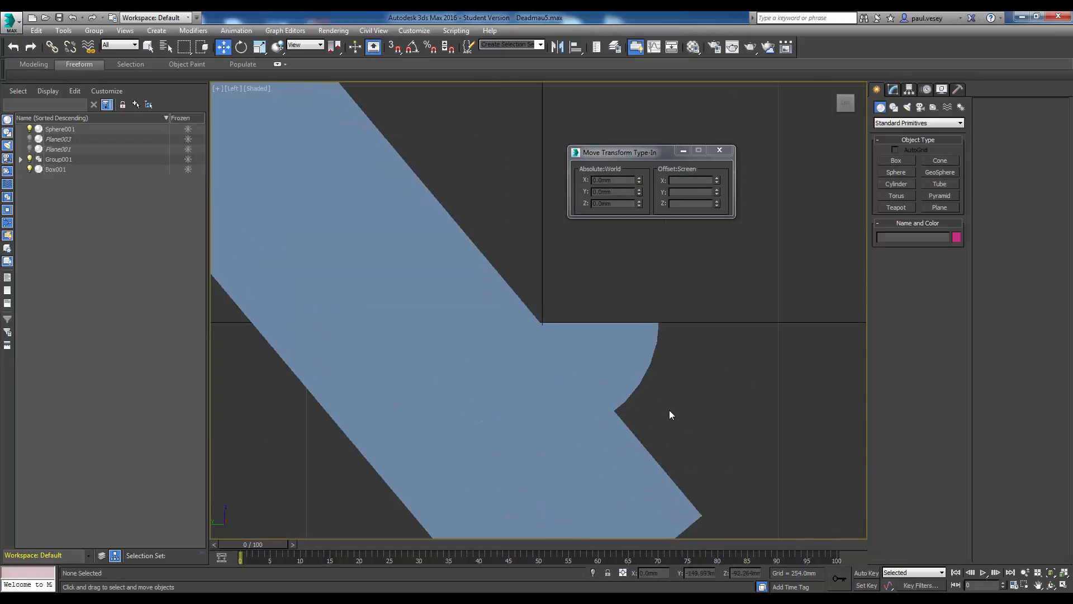
- Subtract the rotated box from the quarter sphere with a Boolean Subtraction (A-B) and close the Transform Type-In
{"action": "left_click", "coordinate": [645, 345]}
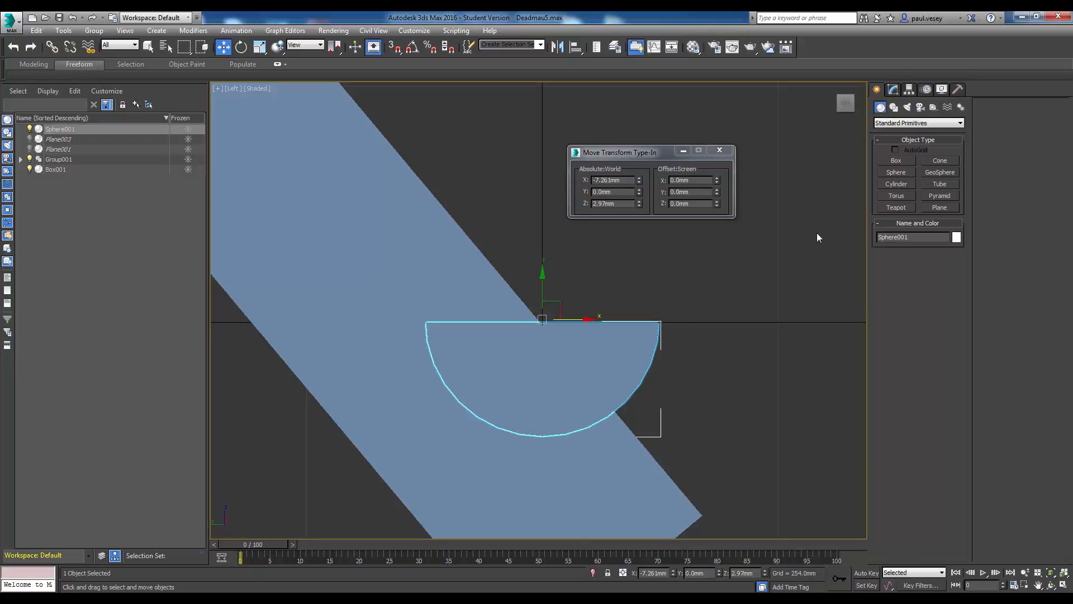
{"action": "left_click", "coordinate": [156, 30]}
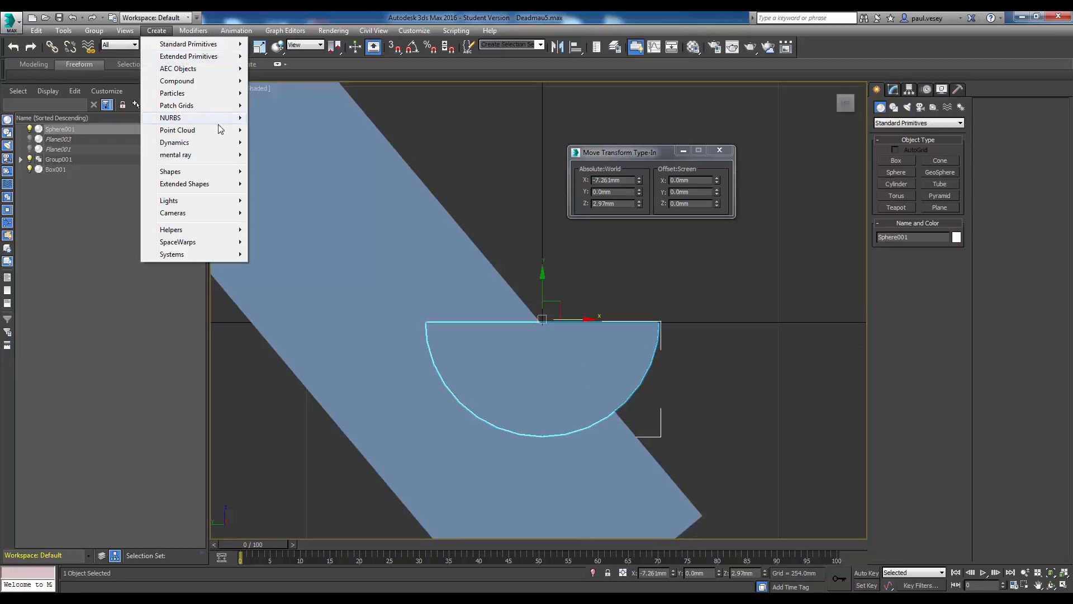
{"action": "mouse_move", "coordinate": [187, 85]}
{"action": "left_click", "coordinate": [324, 155]}
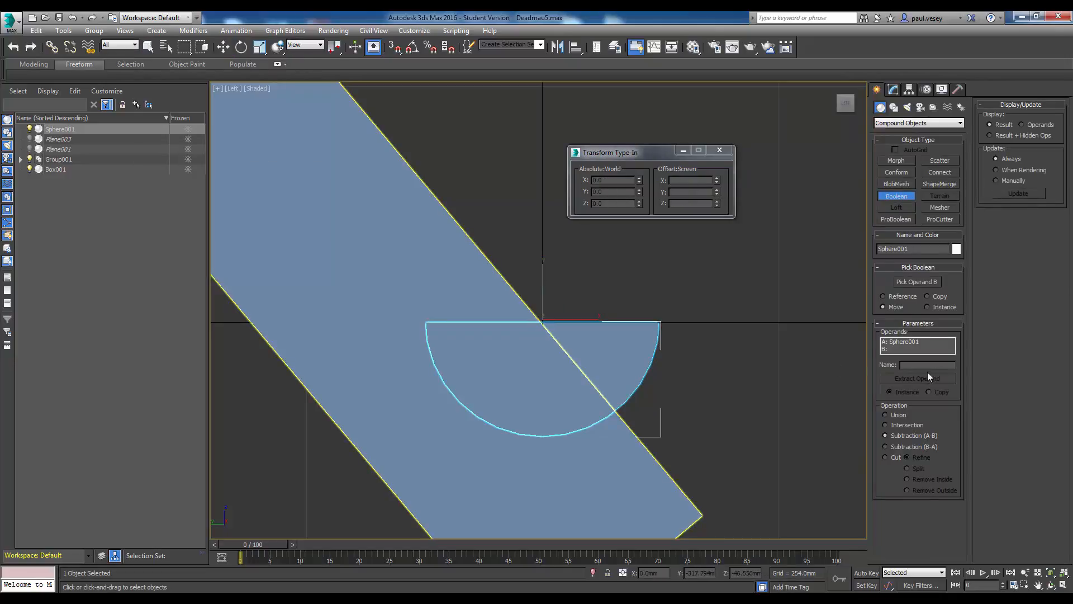
{"action": "left_click", "coordinate": [915, 281]}
{"action": "left_click", "coordinate": [414, 235]}
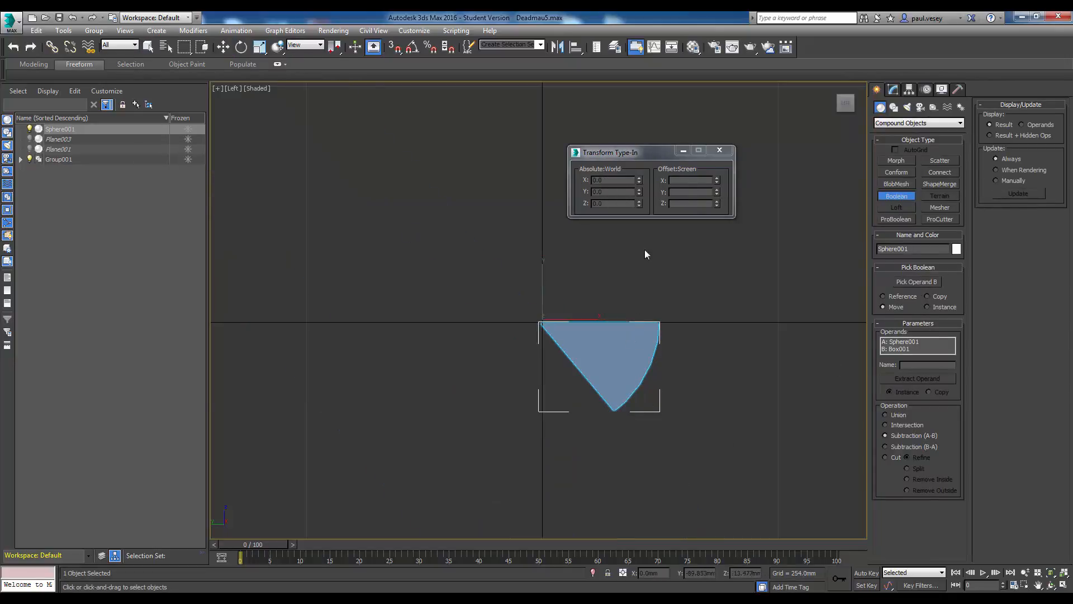
{"action": "left_click", "coordinate": [719, 149]}
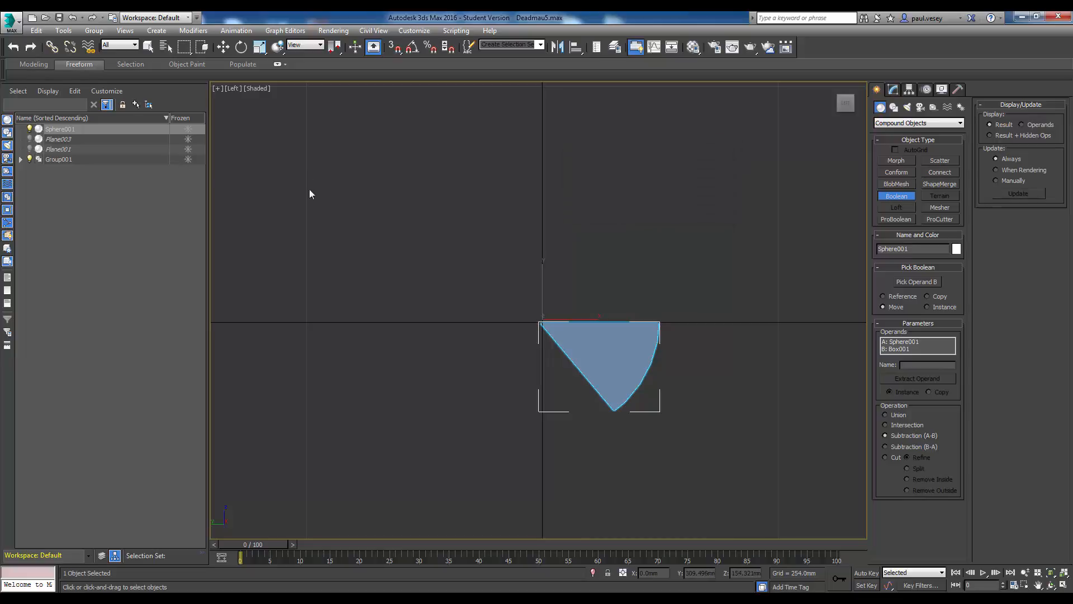
- Mirror the cut sphere wedge across the X axis as a copy with an offset of 12.7 mm
{"action": "middle_click_drag", "start_coordinate": [509, 290], "coordinate": [443, 334]}
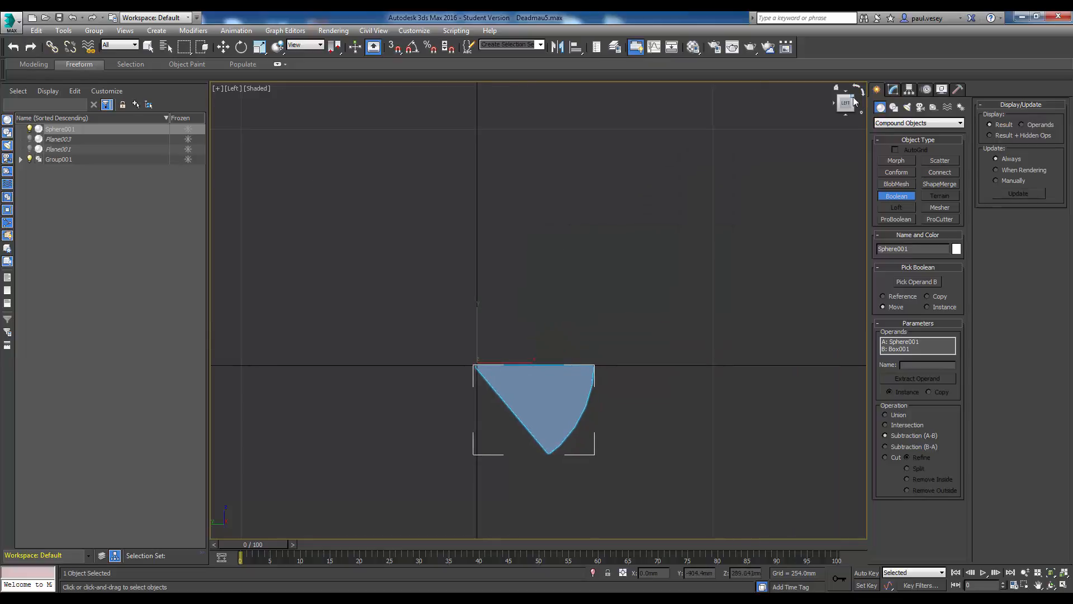
{"action": "left_click_drag", "start_coordinate": [846, 103], "coordinate": [834, 109]}
{"action": "left_click_drag", "start_coordinate": [769, 146], "coordinate": [792, 135]}
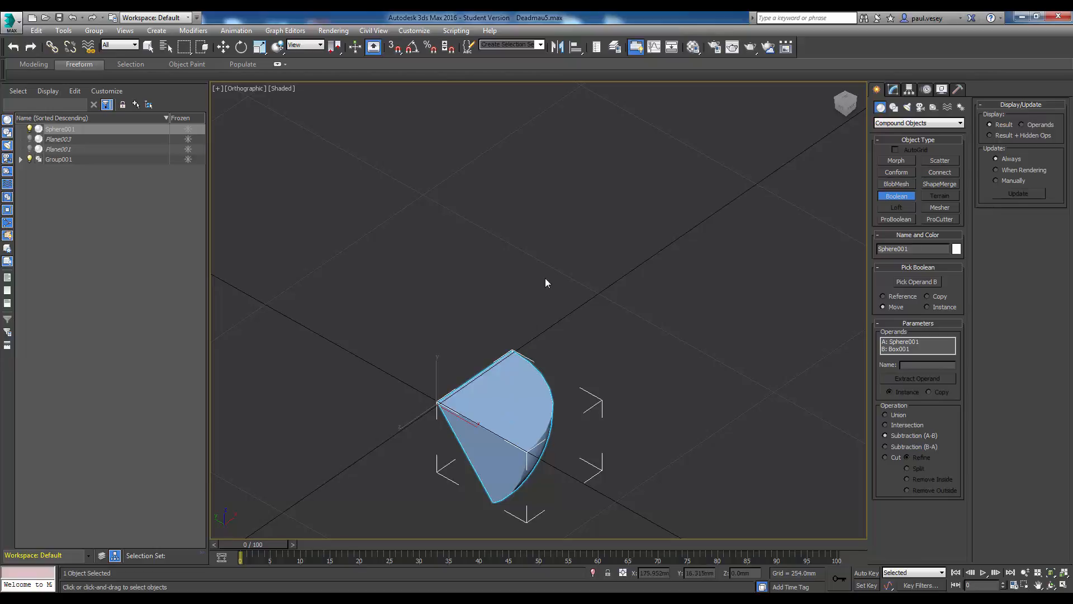
{"action": "left_click", "coordinate": [557, 47]}
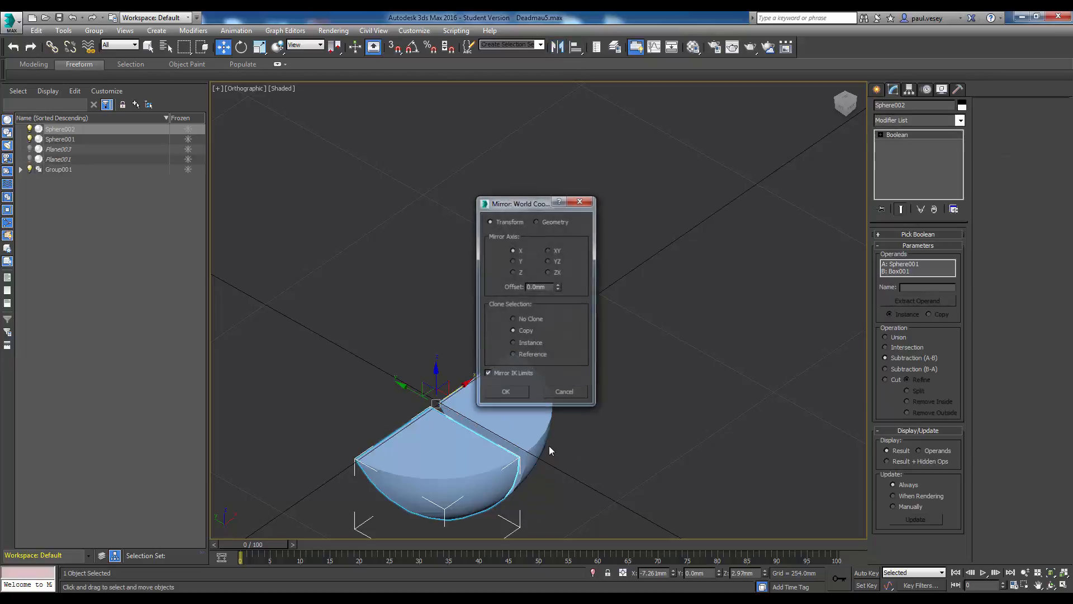
{"action": "left_click_drag", "start_coordinate": [537, 203], "coordinate": [652, 124]}
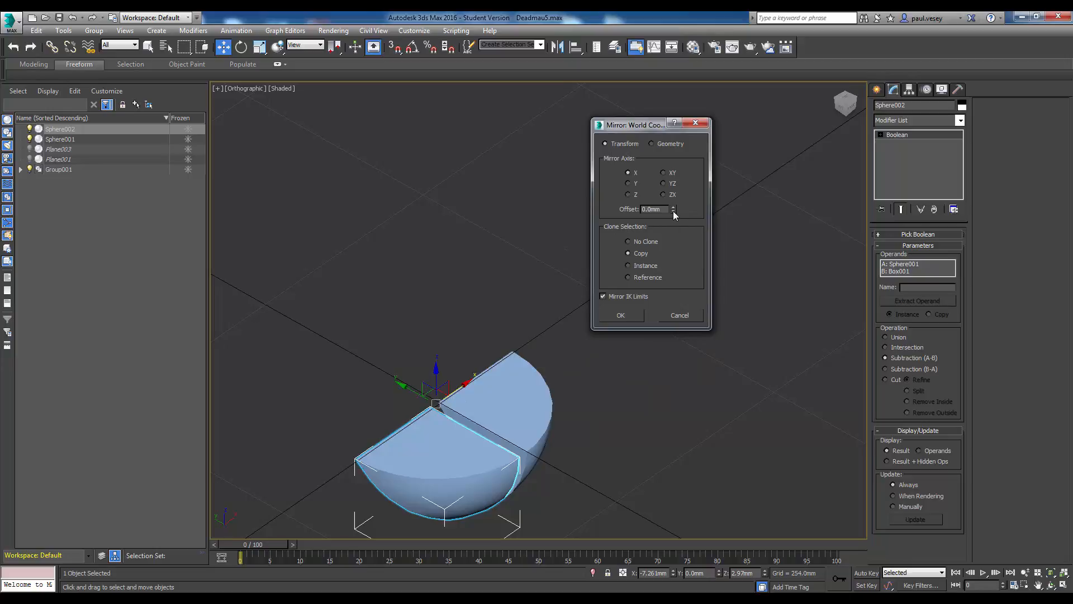
{"action": "left_click_drag", "start_coordinate": [673, 213], "coordinate": [673, 182]}
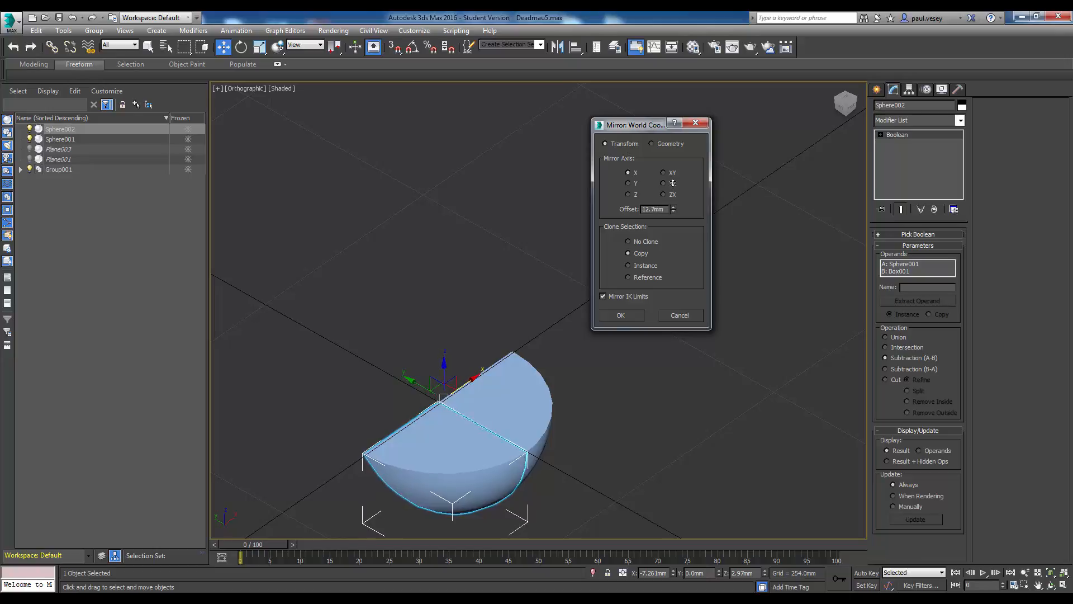
{"action": "left_click", "coordinate": [621, 316]}
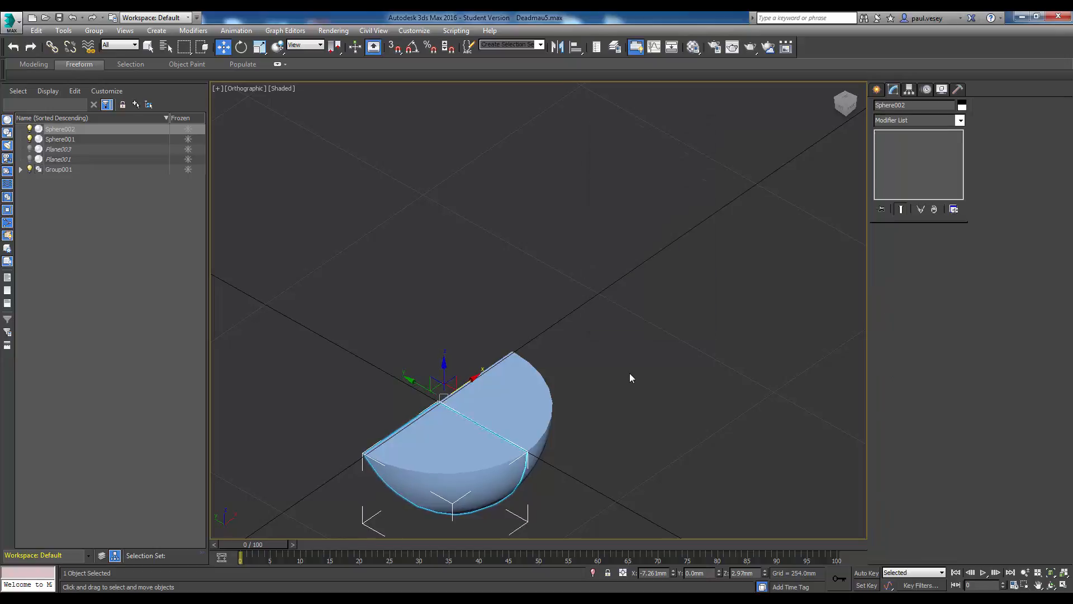
{"action": "left_click", "coordinate": [629, 374]}
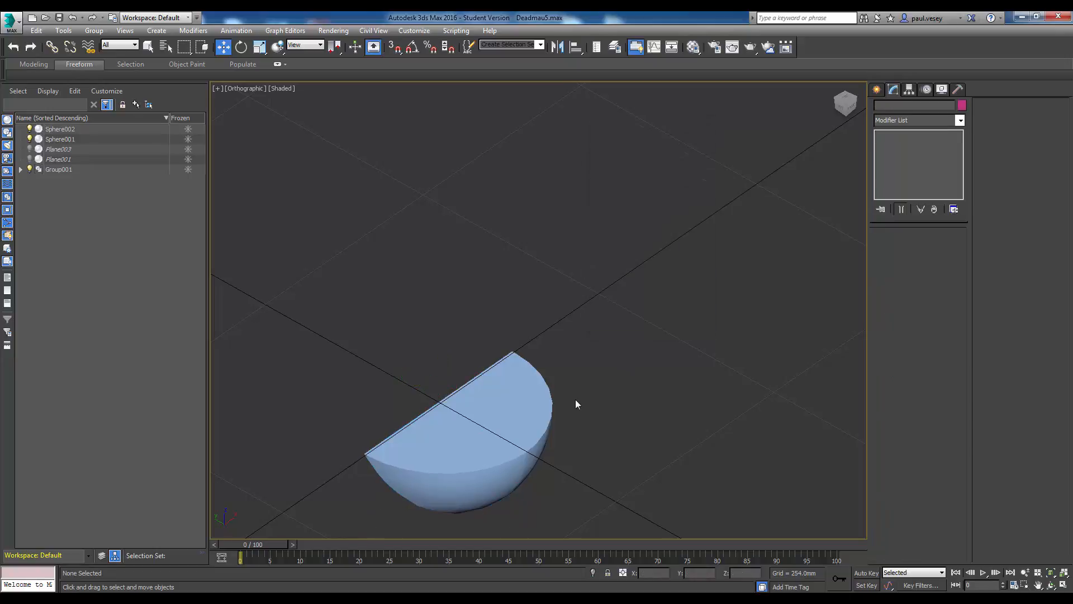
- Group the cut sphere wedge and its mirrored copy into one mouth object, accepting the suggested group name
{"action": "left_click", "coordinate": [846, 103]}
{"action": "middle_click_drag", "start_coordinate": [431, 426], "coordinate": [431, 426], "text": "alt"}
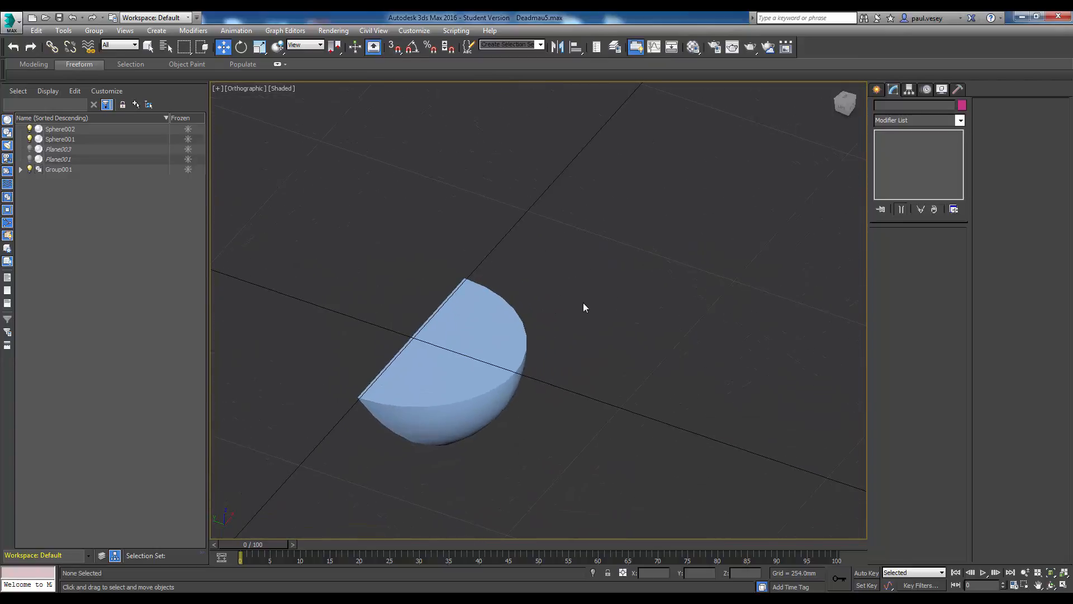
{"action": "scroll", "coordinate": [635, 289], "scroll_direction": "up", "scroll_amount": 5}
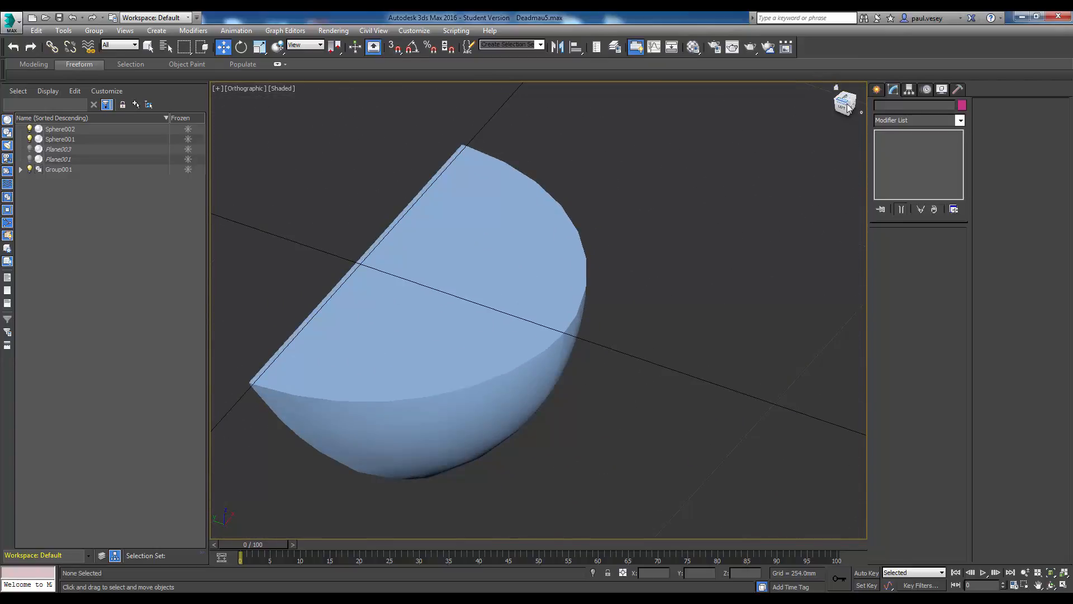
{"action": "mouse_move", "coordinate": [846, 103]}
{"action": "left_mouse_down"}
{"action": "mouse_move", "coordinate": [847, 131]}
{"action": "mouse_move", "coordinate": [845, 106]}
{"action": "left_mouse_up"}
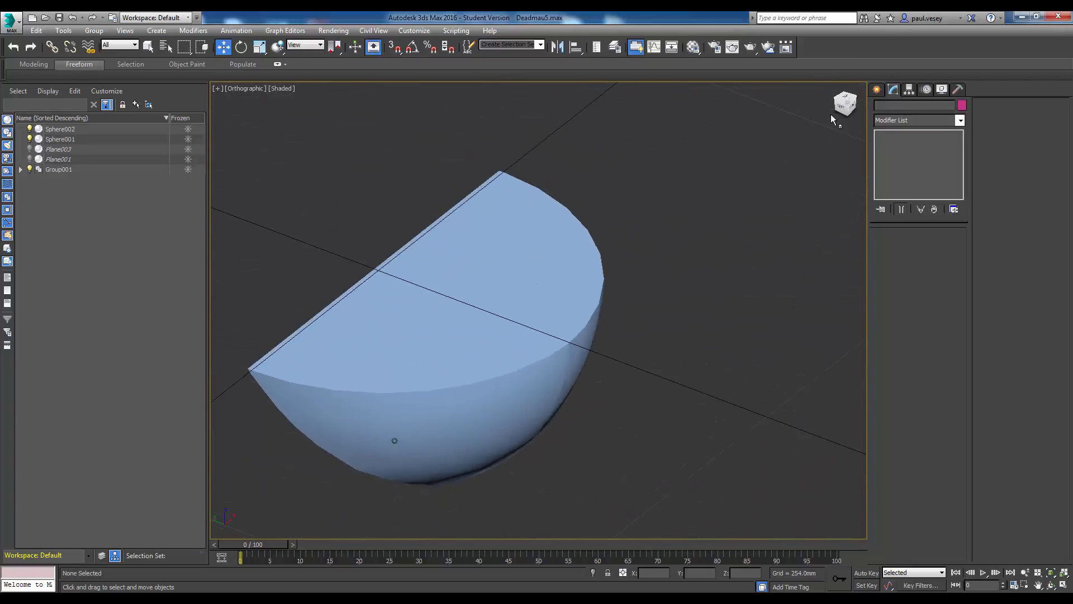
{"action": "left_click", "coordinate": [447, 330]}
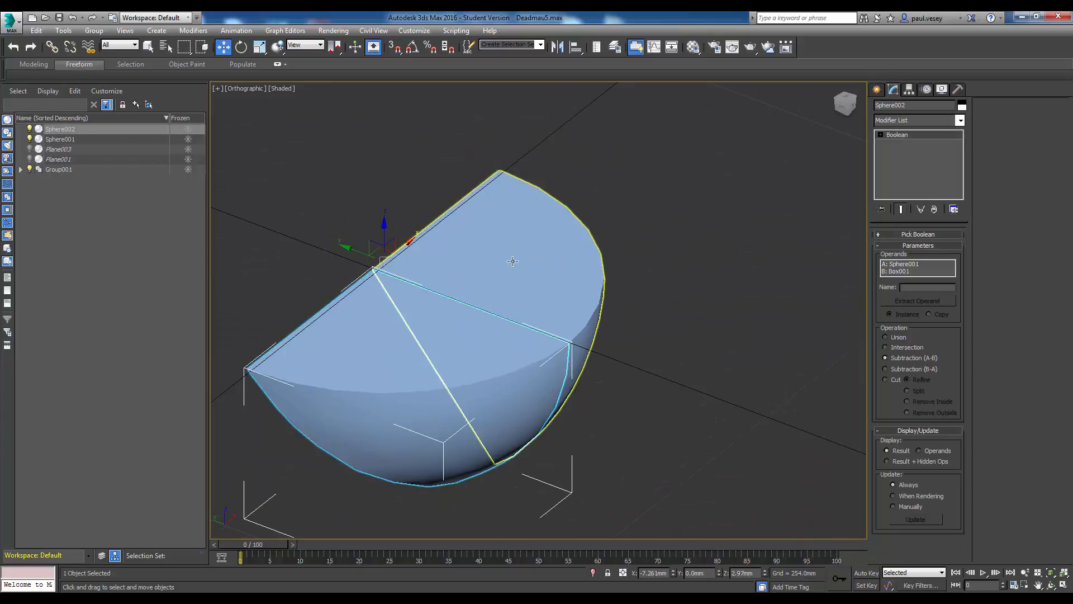
{"action": "left_click", "coordinate": [531, 258]}
{"action": "left_click", "coordinate": [592, 165]}
{"action": "left_click", "coordinate": [426, 308]}
{"action": "left_click", "coordinate": [485, 267], "text": "ctrl"}
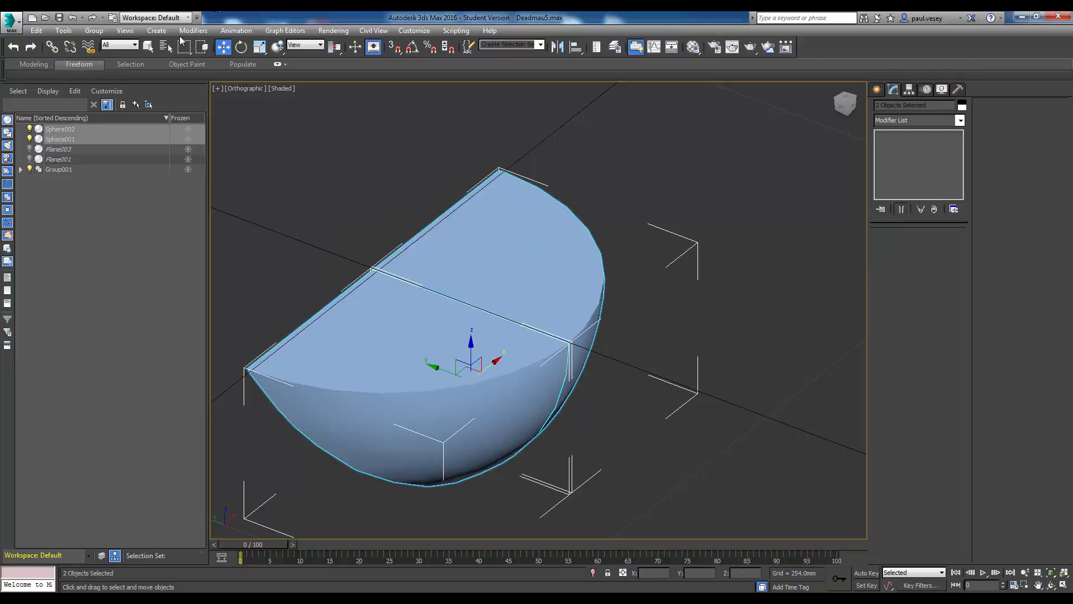
{"action": "left_click", "coordinate": [157, 31]}
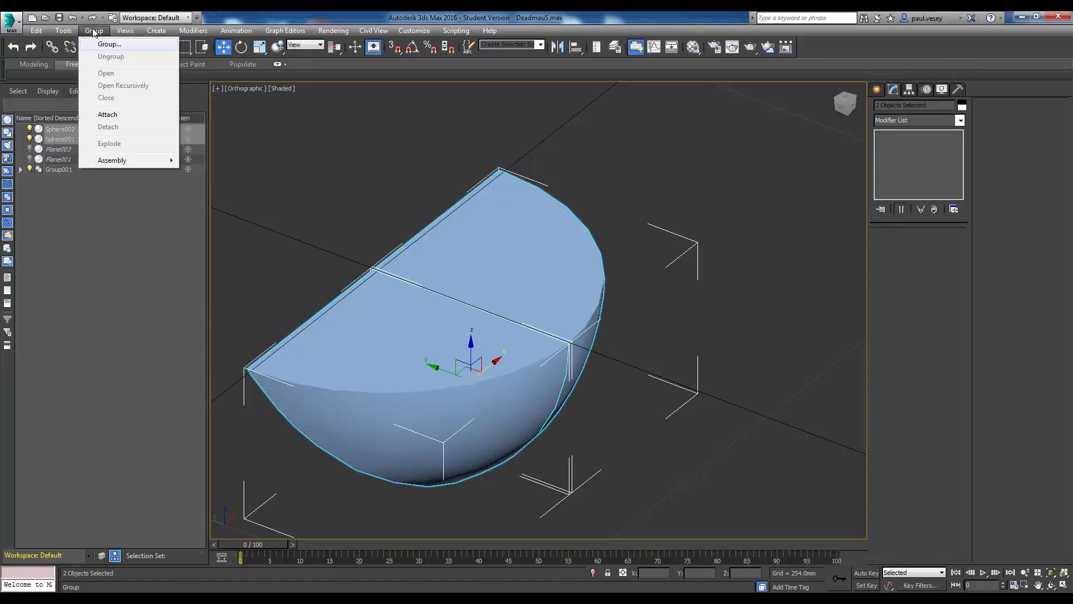
{"action": "left_click", "coordinate": [109, 44]}
{"action": "left_click", "coordinate": [544, 325]}
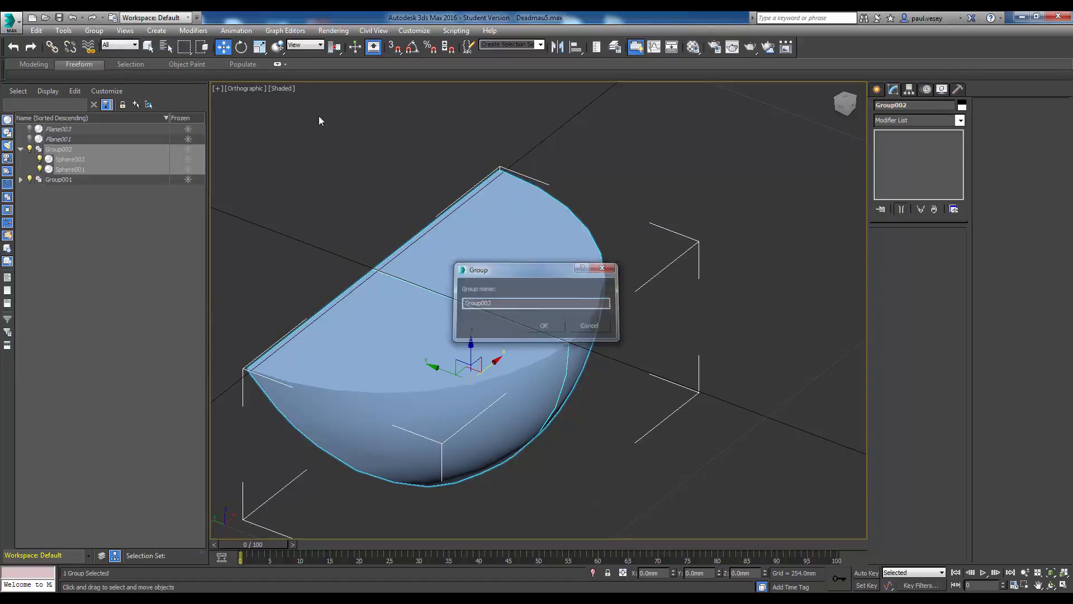
{"action": "left_click", "coordinate": [266, 162]}
- Unhide the Head, Eye001 and Eye objects inside Group001
{"action": "scroll", "coordinate": [266, 163], "scroll_direction": "down", "scroll_amount": 2}
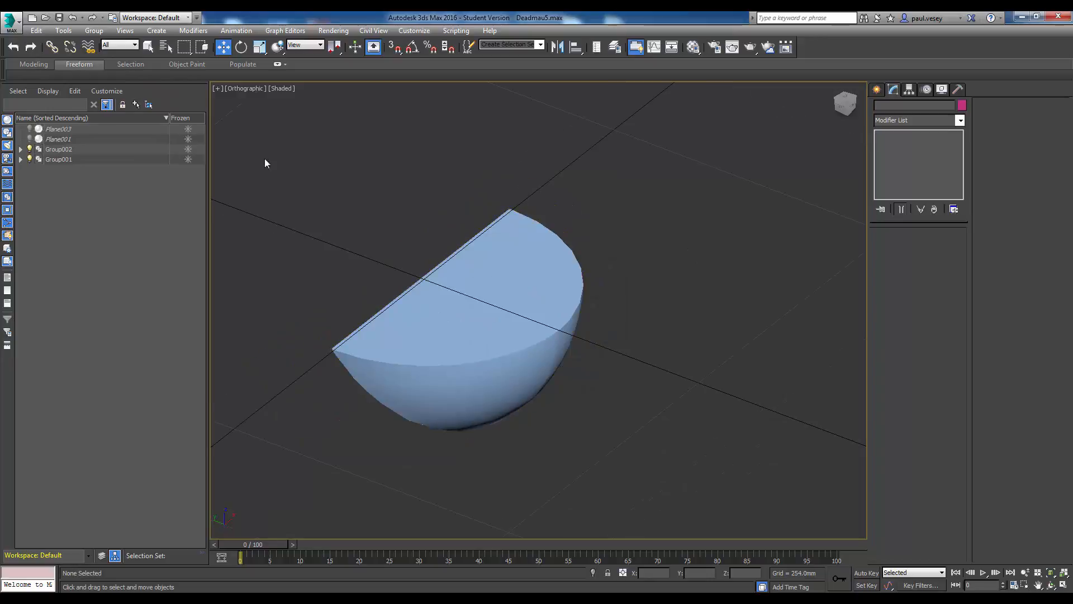
{"action": "left_click", "coordinate": [21, 159]}
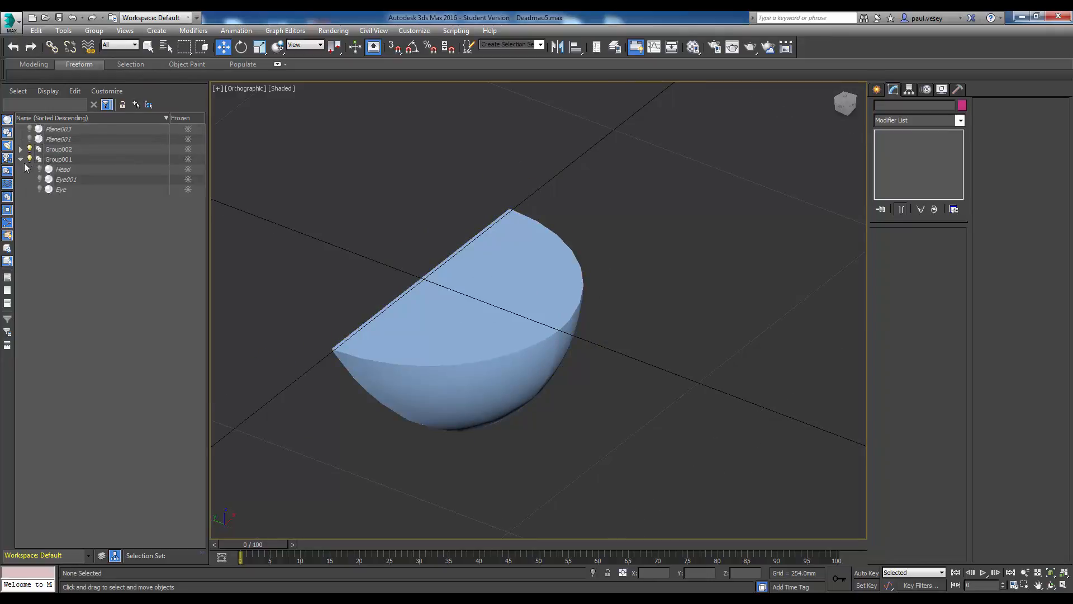
{"action": "left_click_drag", "start_coordinate": [40, 169], "coordinate": [39, 189]}
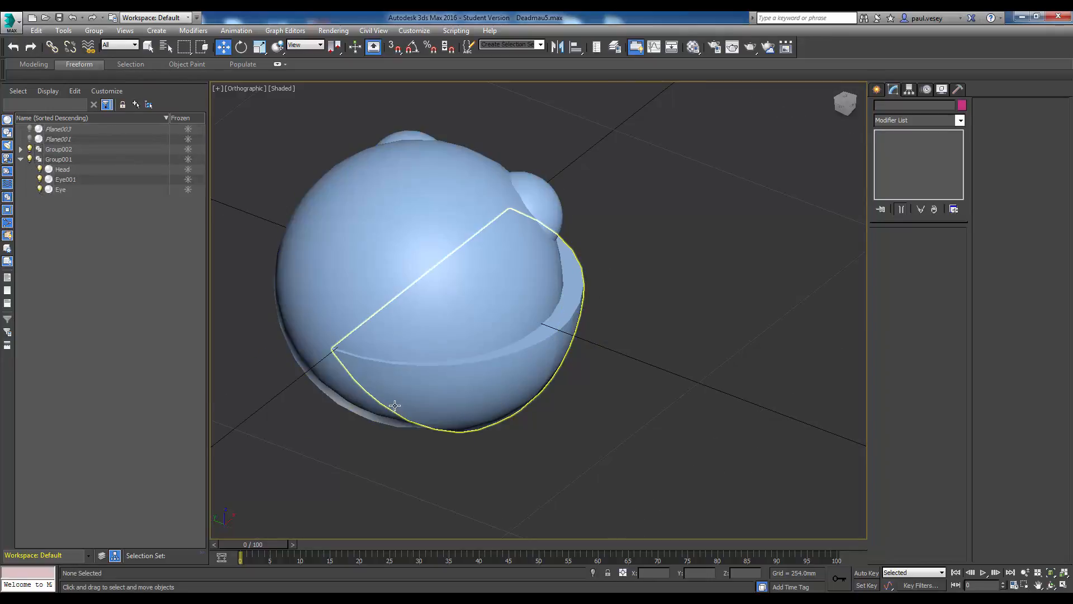
{"action": "left_click", "coordinate": [848, 106]}
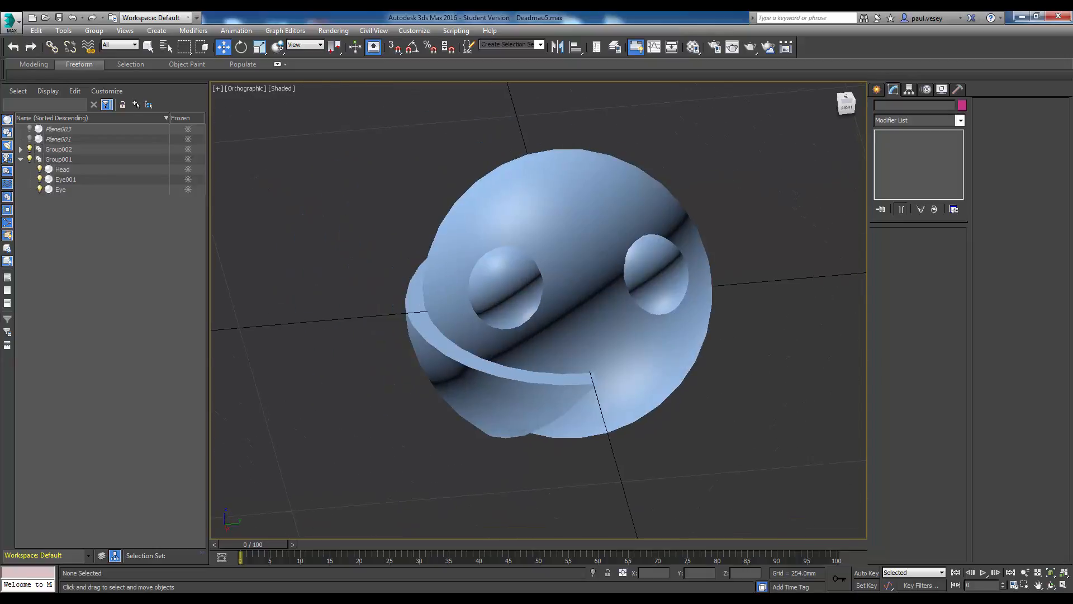
{"action": "left_click_drag", "start_coordinate": [847, 106], "coordinate": [848, 106]}
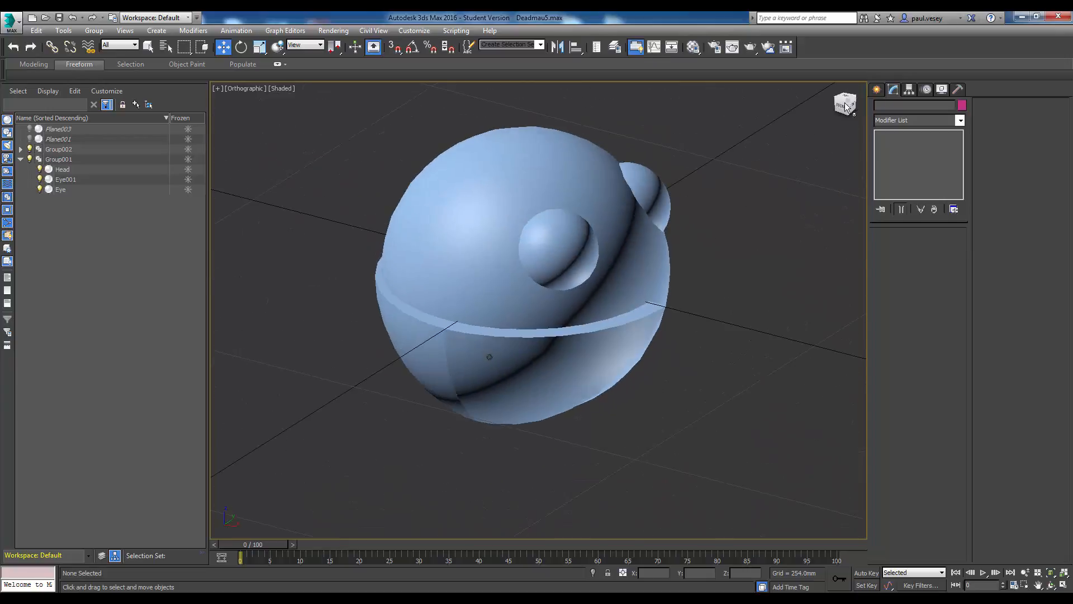
- Rotate the mouth wedge group to an absolute Z angle of 90 degrees and close the Rotate Transform Type-In
{"action": "left_click", "coordinate": [522, 347]}
{"action": "left_click", "coordinate": [414, 224]}
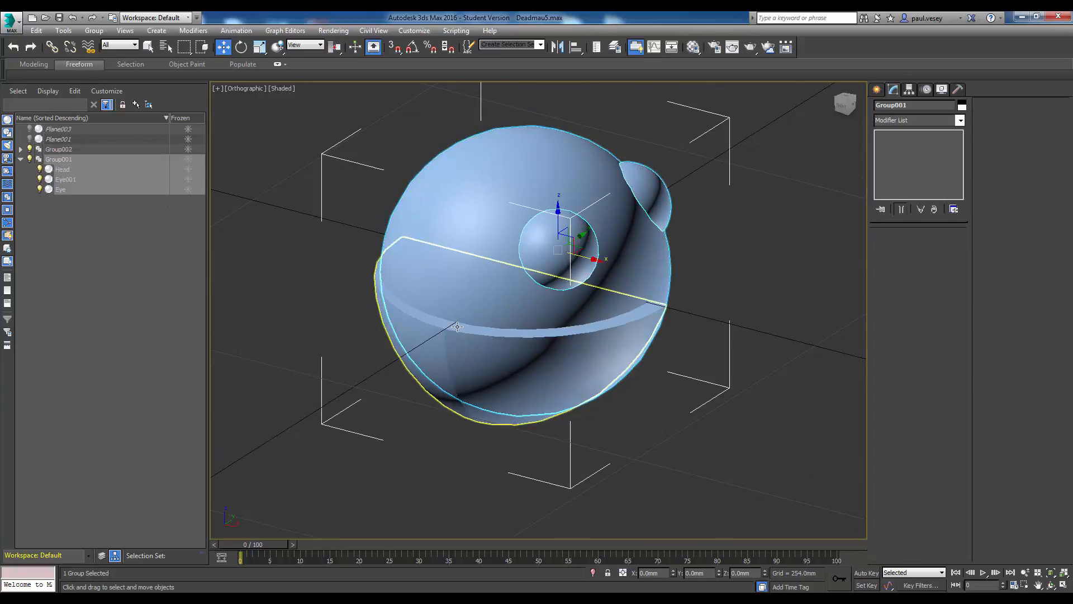
{"action": "left_click", "coordinate": [472, 371]}
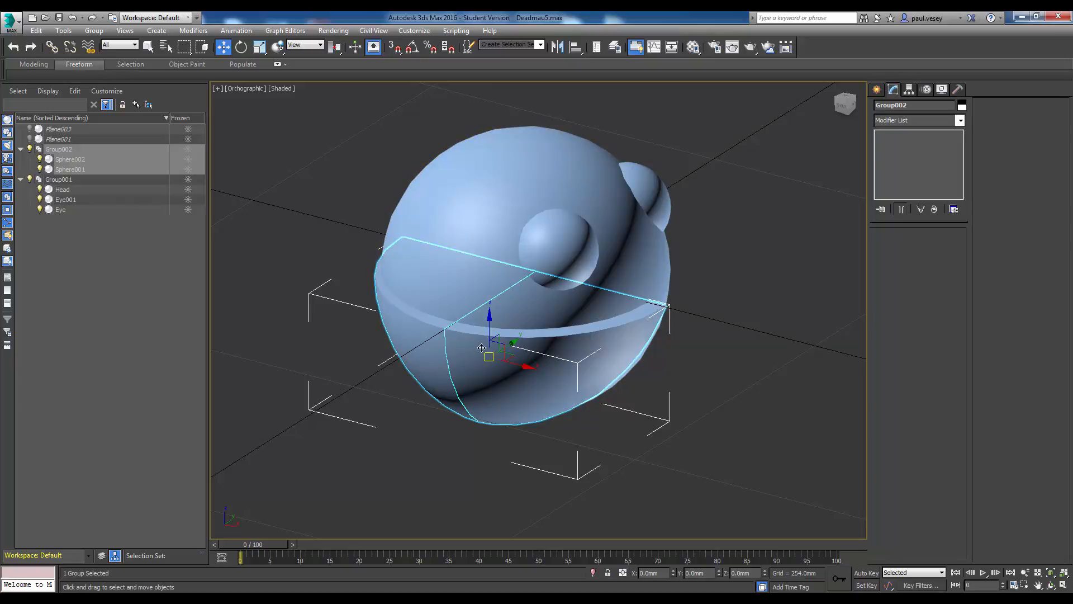
{"action": "left_click", "coordinate": [245, 49]}
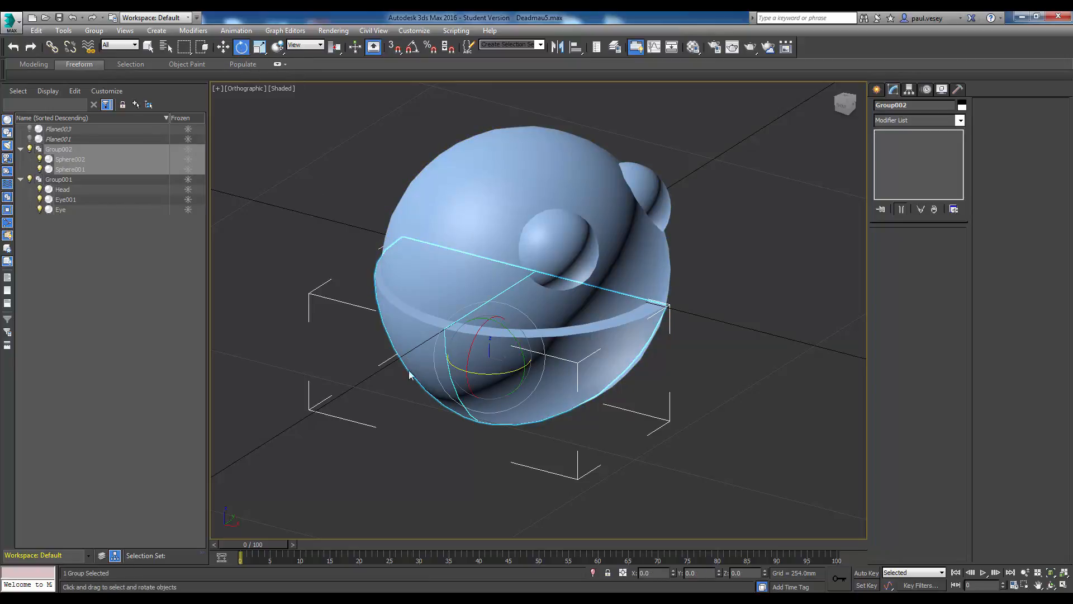
{"action": "right_click", "coordinate": [242, 47]}
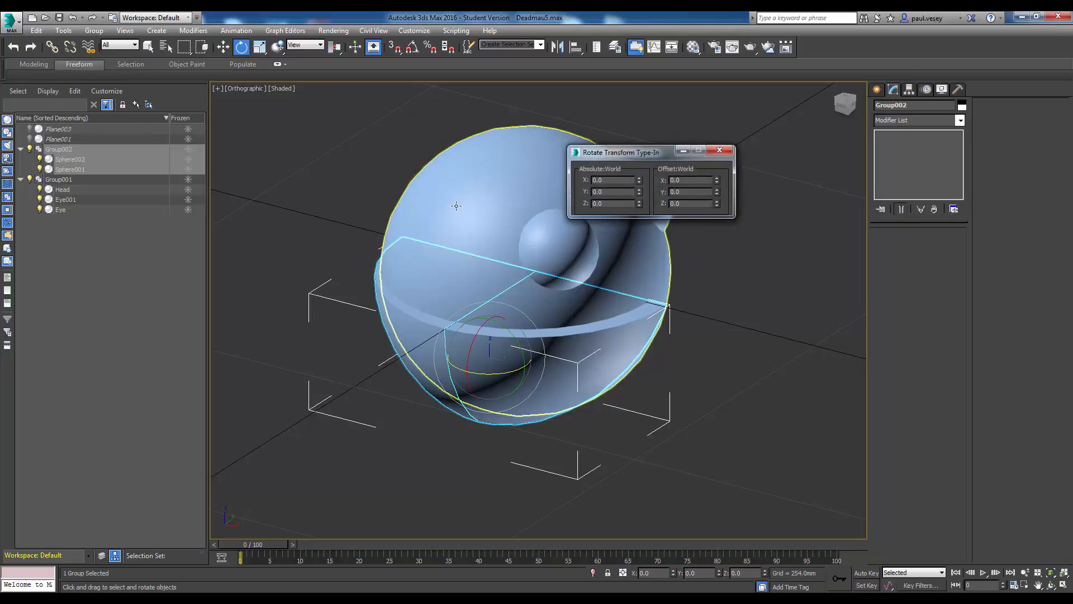
{"action": "double_click", "coordinate": [612, 203]}
{"action": "type", "text": "90"}
{"action": "key", "text": "Return"}
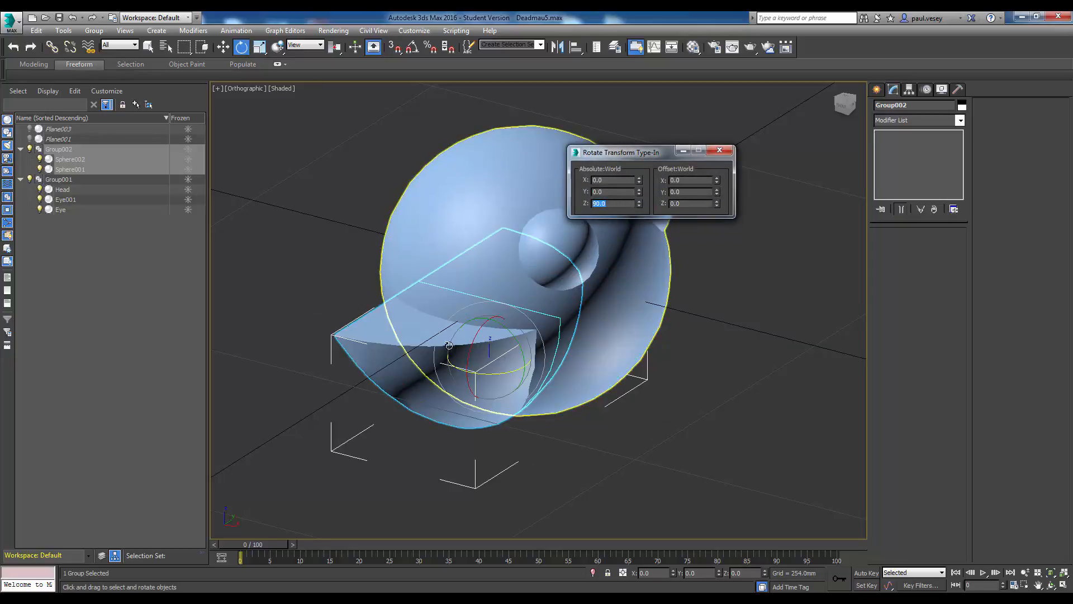
{"action": "left_click_drag", "start_coordinate": [640, 152], "coordinate": [694, 119]}
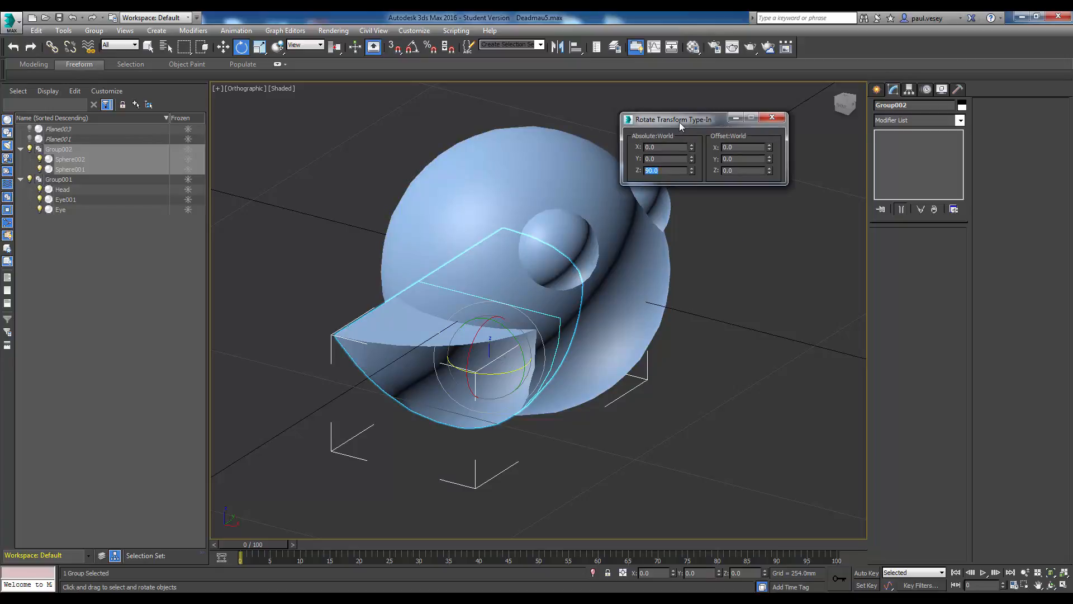
{"action": "left_click", "coordinate": [779, 116]}
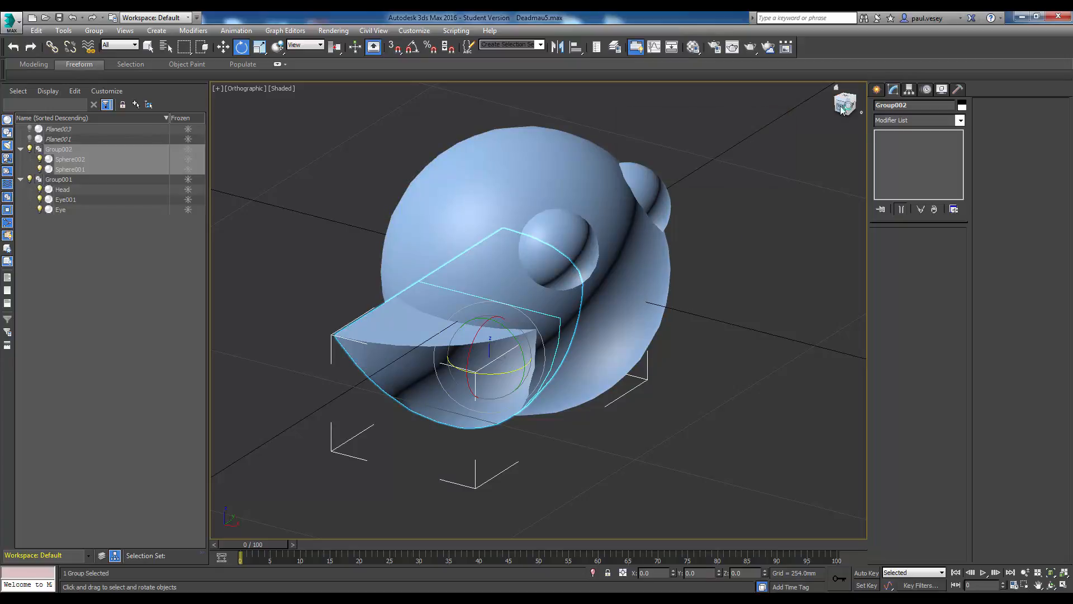
- In the Front view, move the mouth wedge group along X to about 52.7 mm so it protrudes from the head's face side
{"action": "left_click_drag", "start_coordinate": [843, 105], "coordinate": [825, 124]}
{"action": "key", "text": "f"}
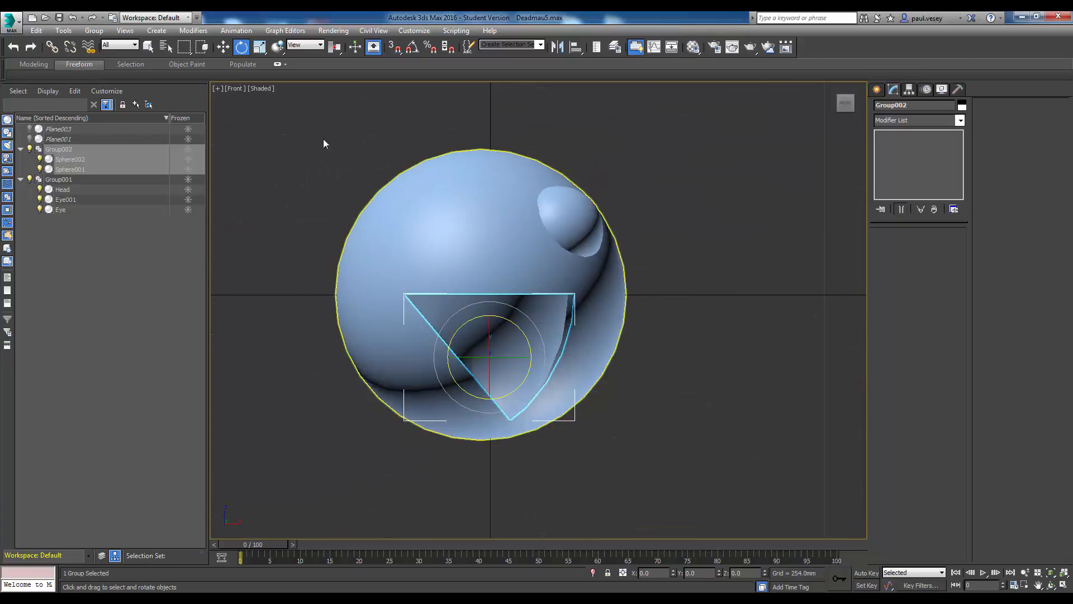
{"action": "left_click", "coordinate": [223, 47]}
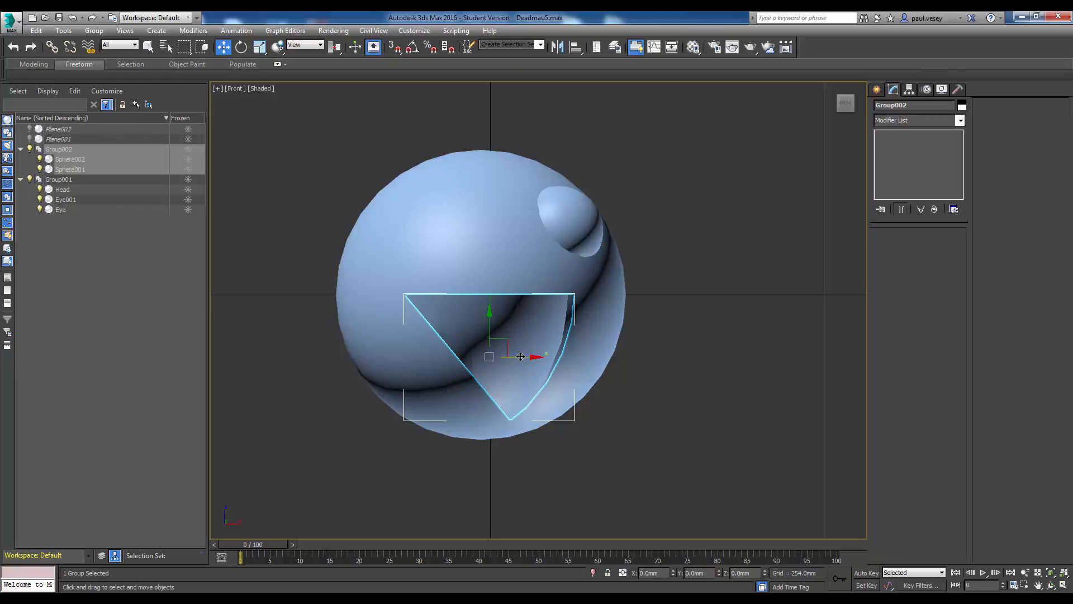
{"action": "left_click_drag", "start_coordinate": [531, 356], "coordinate": [594, 358]}
{"action": "left_click", "coordinate": [691, 253]}
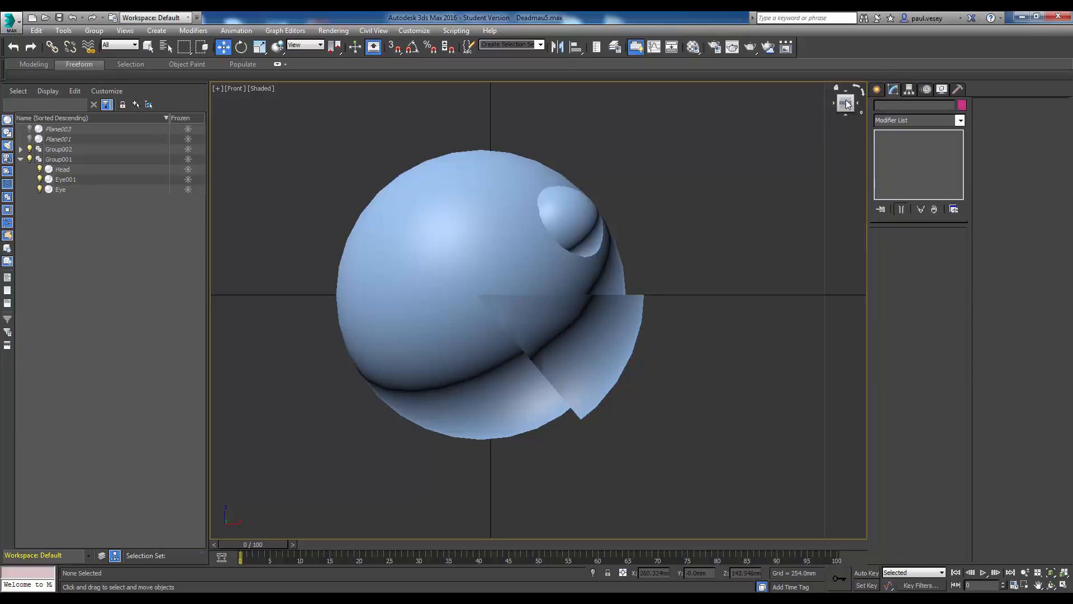
- Switch the viewport to Perspective and bring the head and mouth wedge group back into view
{"action": "left_click_drag", "start_coordinate": [852, 95], "coordinate": [848, 101]}
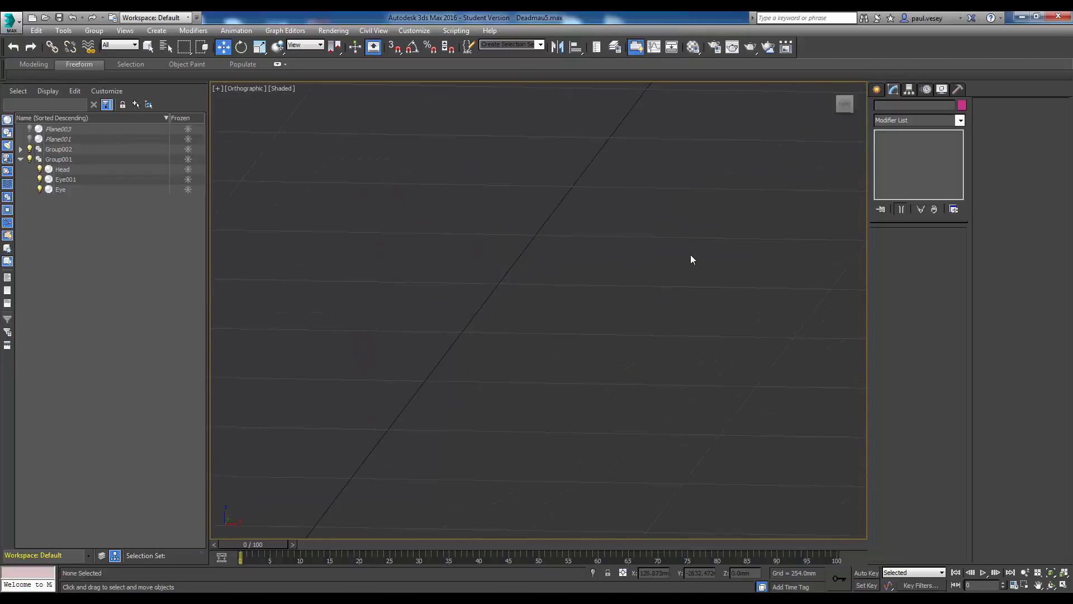
{"action": "middle_click_drag", "start_coordinate": [691, 255], "coordinate": [521, 341]}
{"action": "scroll", "coordinate": [502, 337], "scroll_direction": "down", "scroll_amount": 4}
{"action": "left_click", "coordinate": [560, 166]}
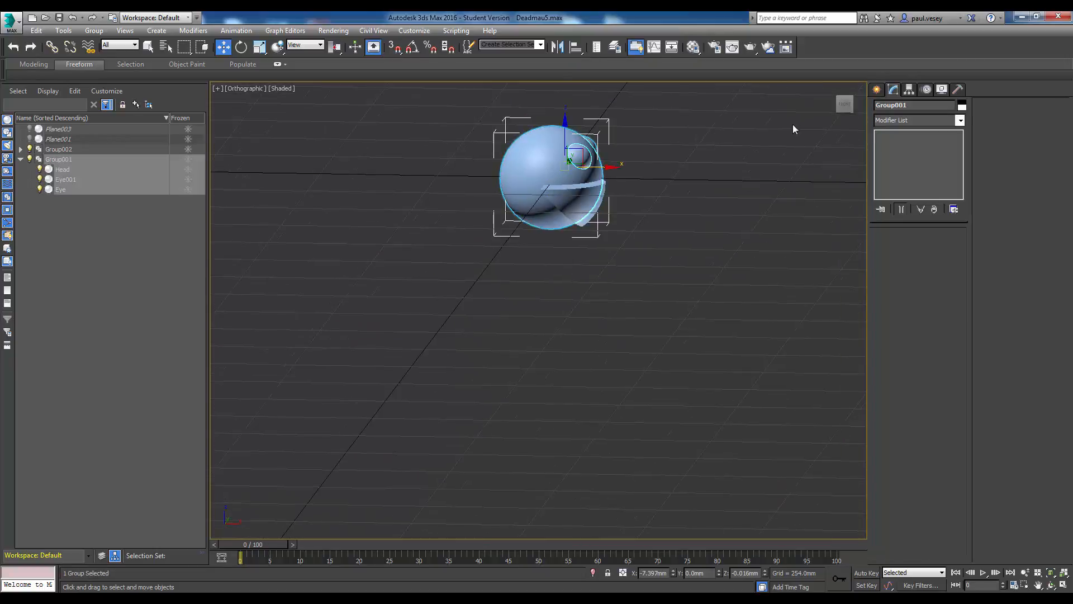
{"action": "left_click", "coordinate": [262, 90]}
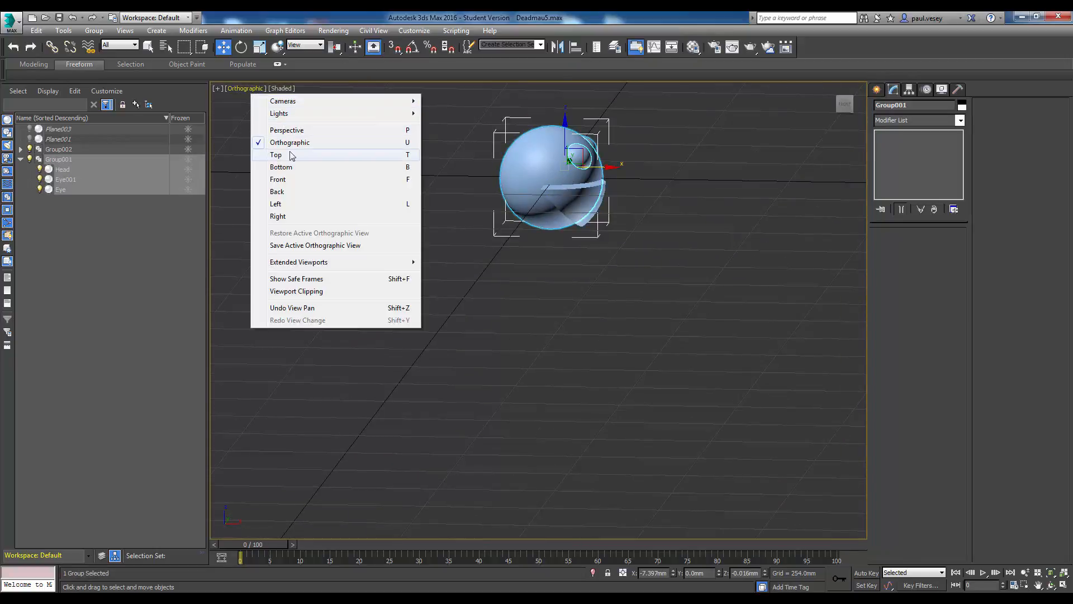
{"action": "left_click", "coordinate": [314, 132]}
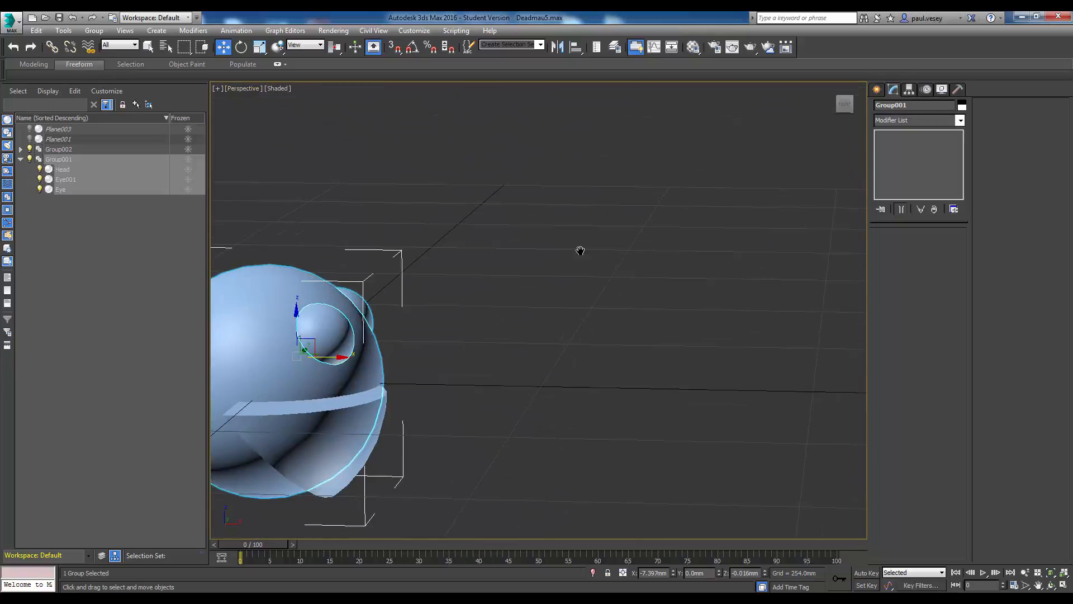
{"action": "middle_click_drag", "start_coordinate": [580, 251], "coordinate": [753, 205]}
{"action": "middle_click_drag", "start_coordinate": [551, 293], "coordinate": [569, 337]}
{"action": "left_click", "coordinate": [561, 319]}
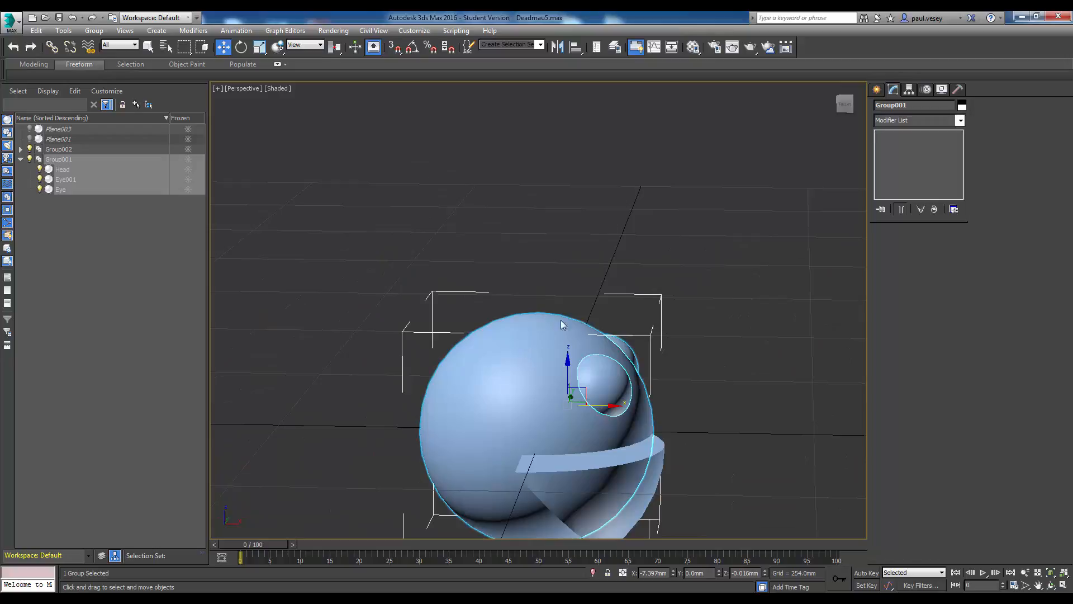
{"action": "left_click", "coordinate": [518, 387]}
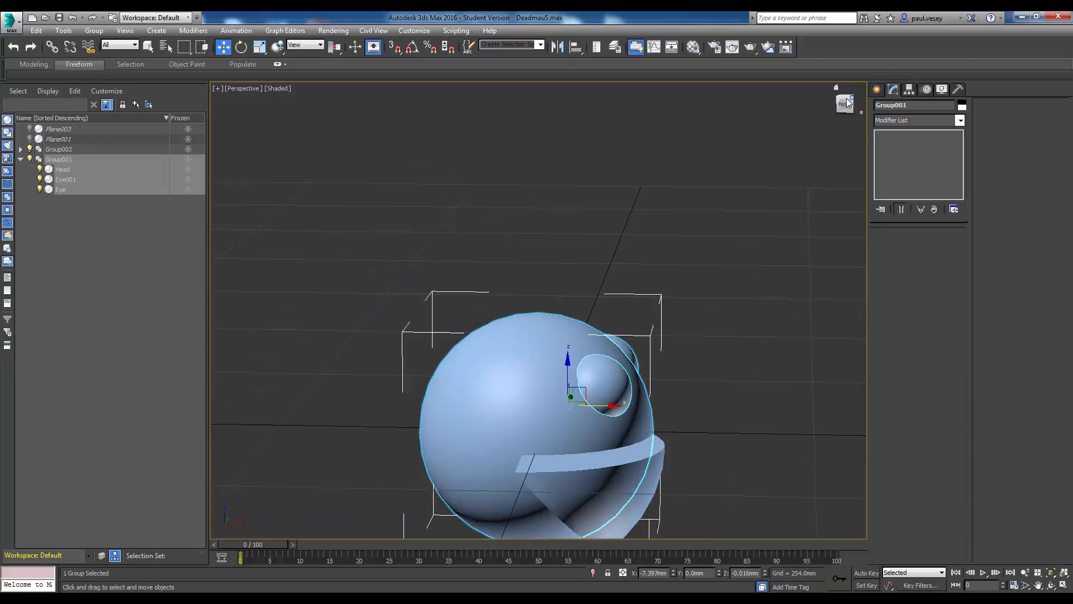
- From the face side, move the mouth wedge group along Y to about 0.7 mm to centre it on the head
{"action": "mouse_move", "coordinate": [849, 103]}
{"action": "left_mouse_down"}
{"action": "mouse_move", "coordinate": [790, 110]}
{"action": "mouse_move", "coordinate": [796, 98]}
{"action": "left_mouse_up"}
{"action": "left_click", "coordinate": [388, 462]}
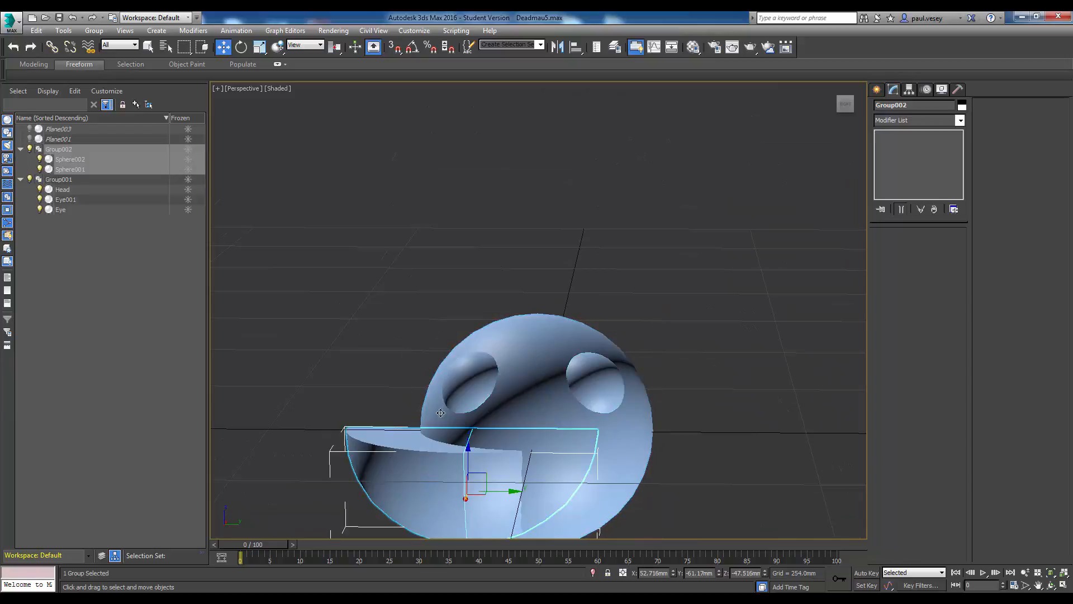
{"action": "left_click_drag", "start_coordinate": [501, 493], "coordinate": [569, 488]}
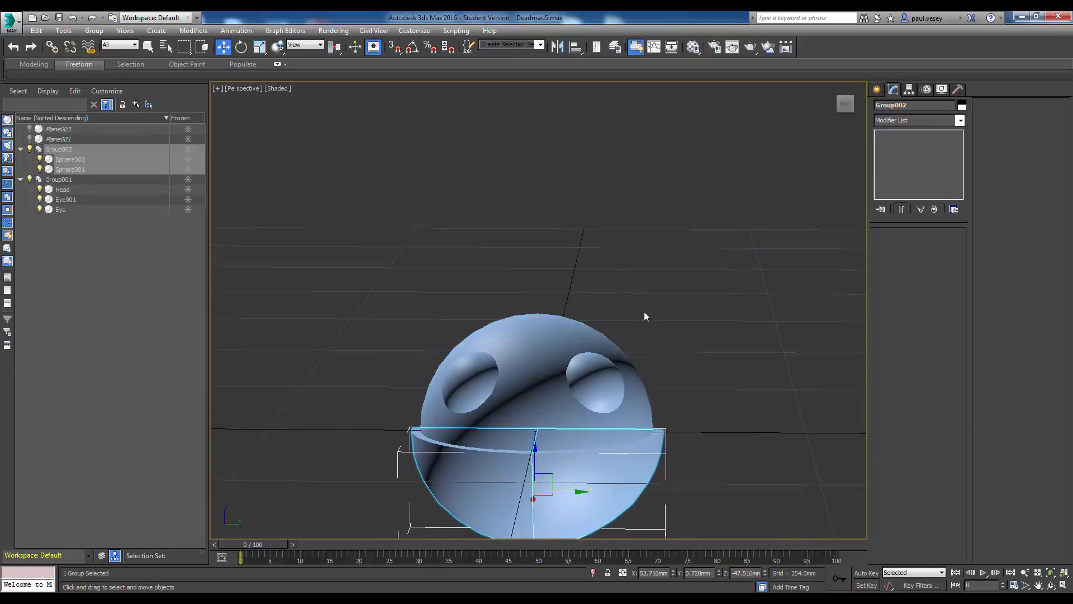
{"action": "left_click", "coordinate": [747, 238]}
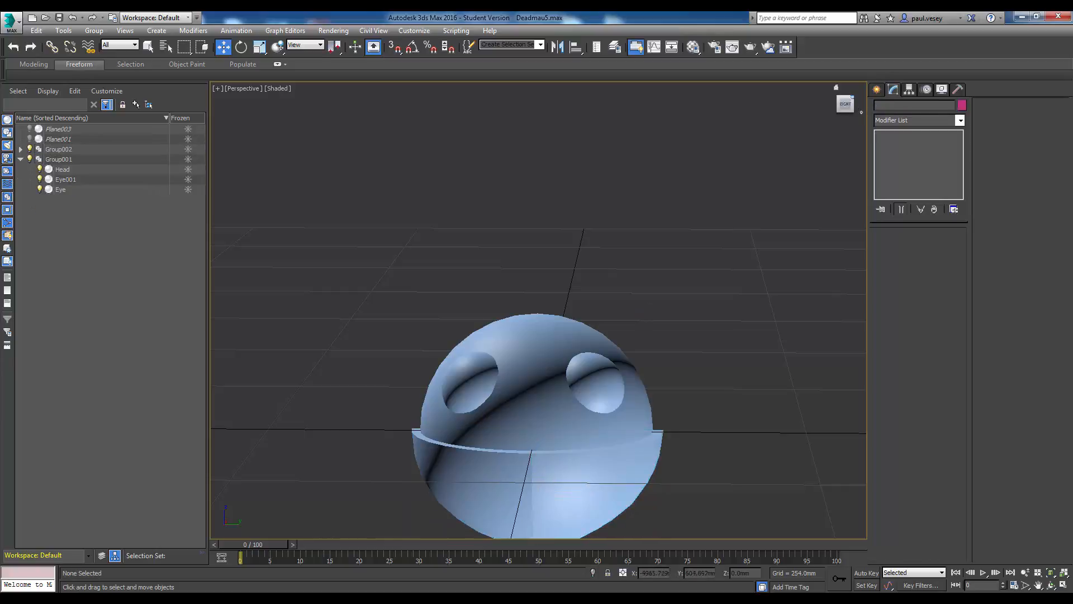
- Examine from several angles how the mouth wedge group sits against the head and eyes
{"action": "mouse_move", "coordinate": [852, 98]}
{"action": "left_mouse_down"}
{"action": "mouse_move", "coordinate": [790, 101]}
{"action": "mouse_move", "coordinate": [769, 88]}
{"action": "mouse_move", "coordinate": [855, 104]}
{"action": "mouse_move", "coordinate": [886, 86]}
{"action": "left_mouse_up"}
{"action": "middle_click_drag", "start_coordinate": [629, 259], "coordinate": [697, 124]}
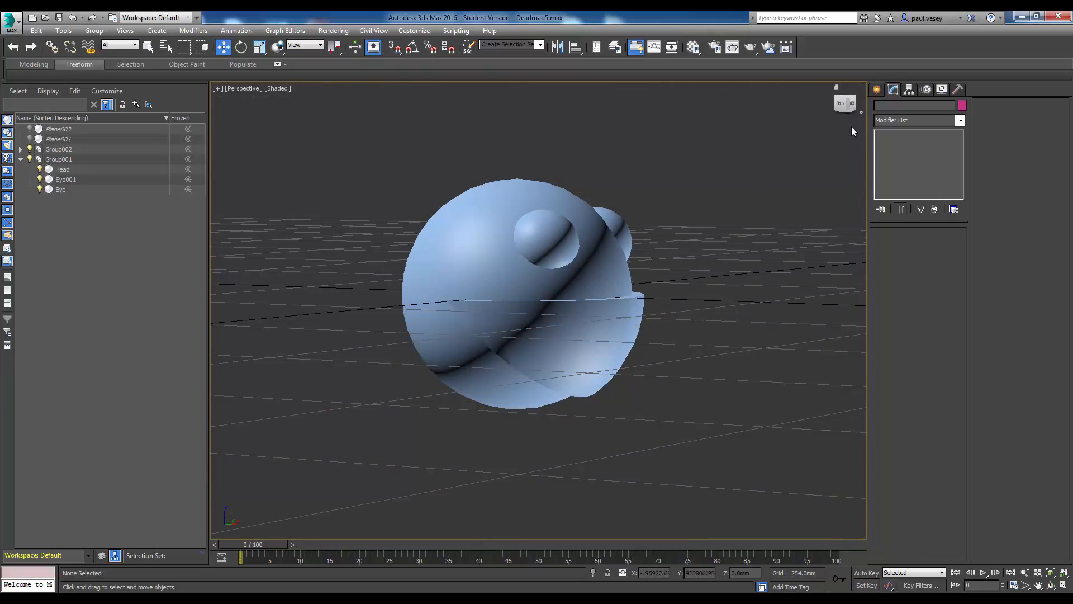
{"action": "left_click_drag", "start_coordinate": [848, 100], "coordinate": [847, 118]}
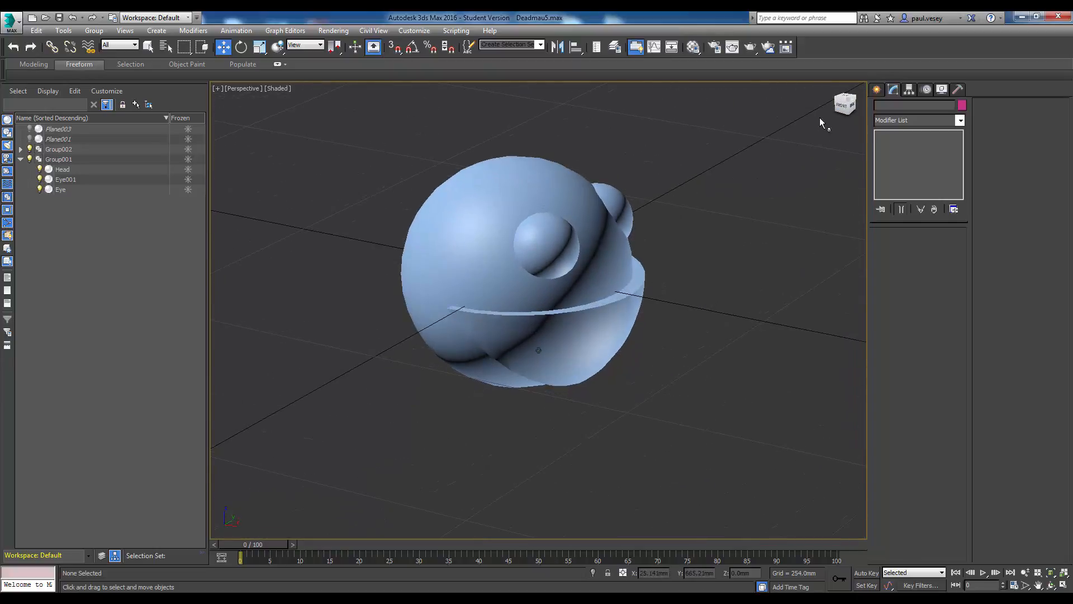
{"action": "middle_click_drag", "start_coordinate": [688, 272], "coordinate": [698, 265]}
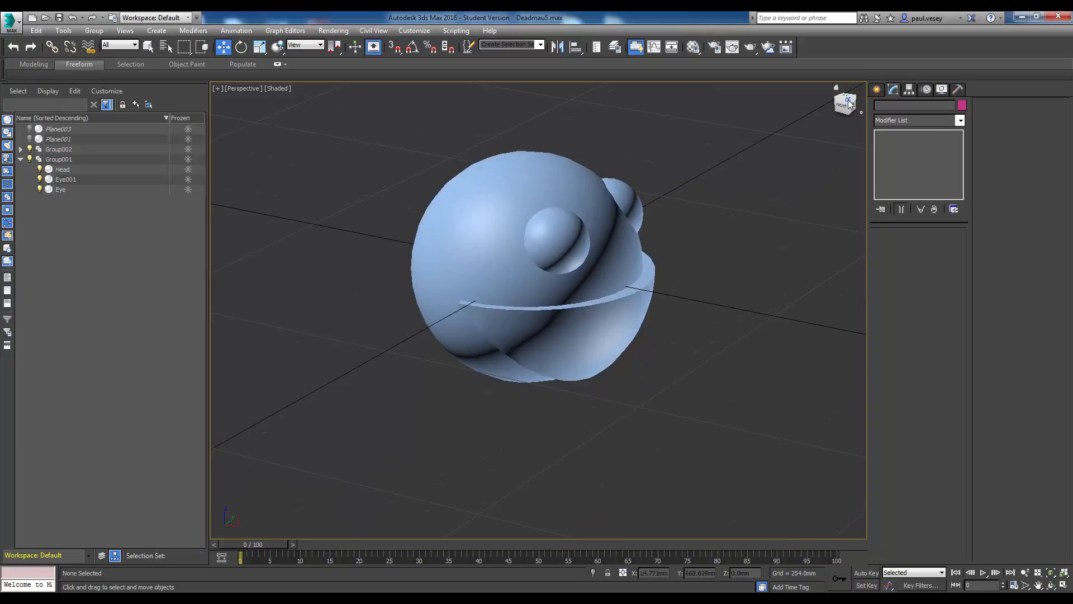
{"action": "middle_click_drag", "start_coordinate": [548, 372], "coordinate": [549, 345], "text": "alt"}
{"action": "middle_click_drag", "start_coordinate": [549, 345], "coordinate": [582, 352], "text": "alt"}
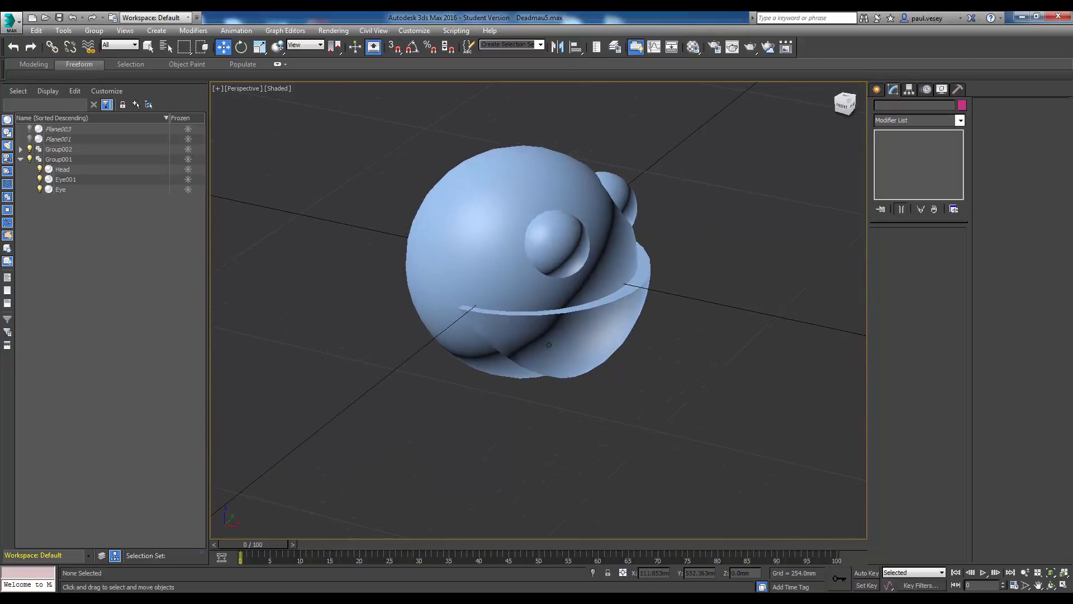
- Ungroup the head-and-eyes group and the mouth wedge group into separate objects
{"action": "left_click", "coordinate": [472, 219]}
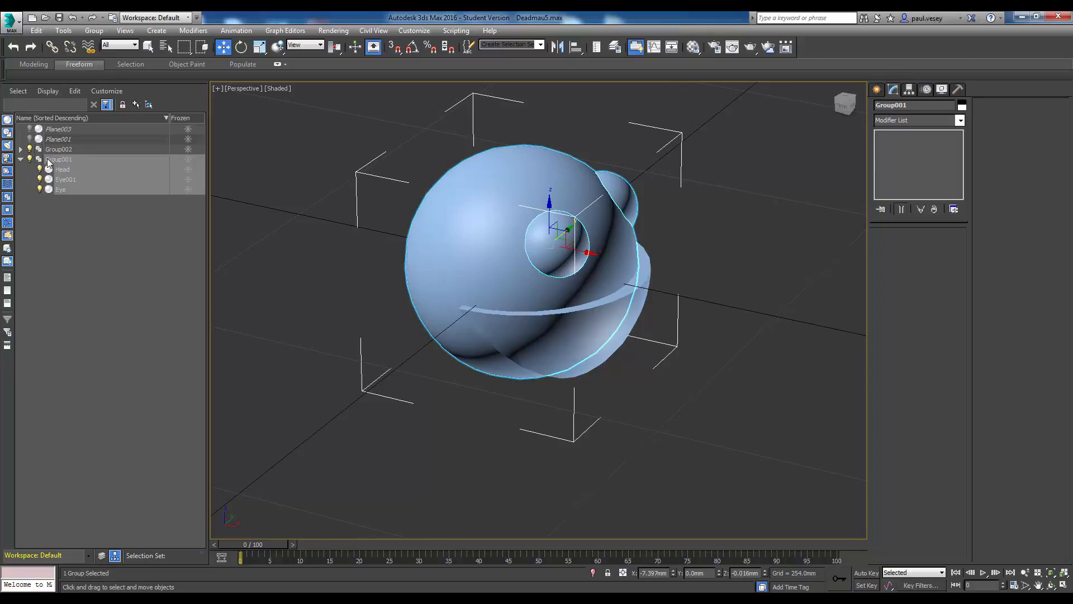
{"action": "left_click", "coordinate": [94, 30]}
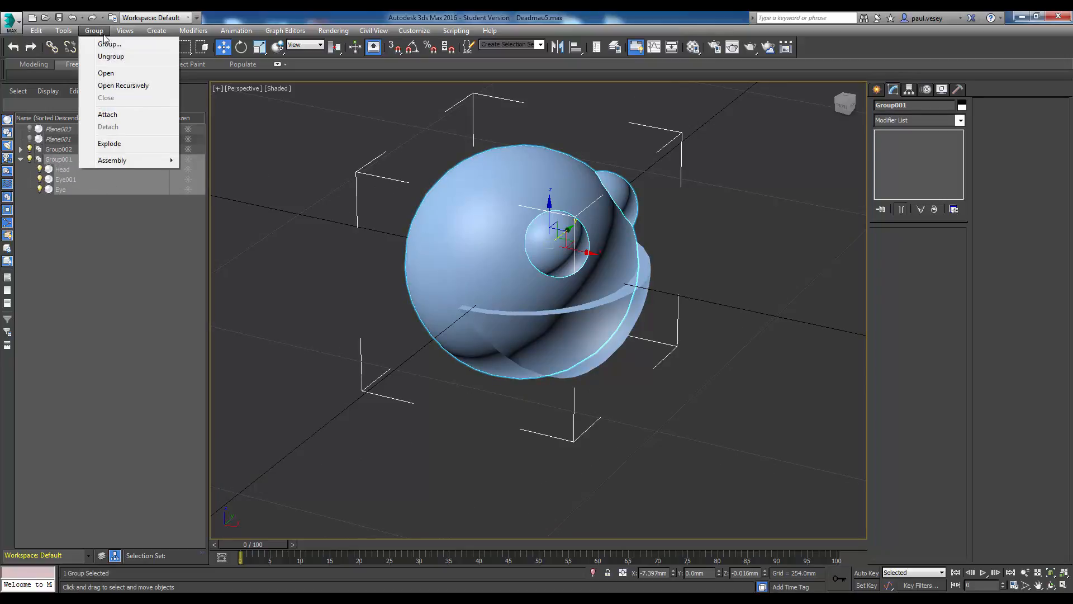
{"action": "left_click", "coordinate": [112, 55]}
{"action": "left_click", "coordinate": [364, 212]}
{"action": "left_click", "coordinate": [566, 325]}
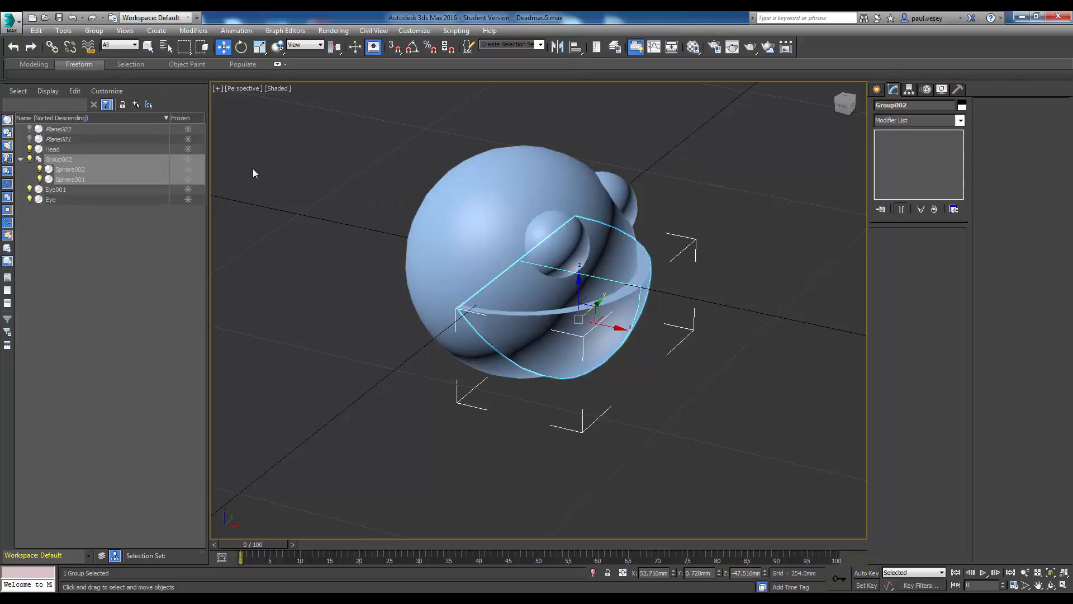
{"action": "left_click", "coordinate": [94, 30]}
{"action": "left_click", "coordinate": [110, 56]}
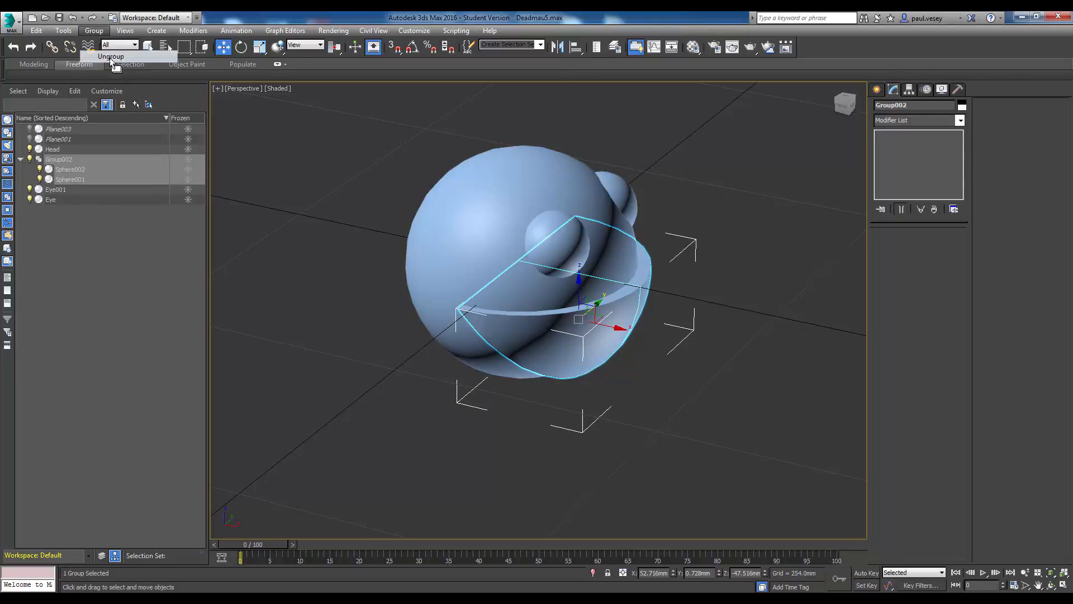
{"action": "left_click", "coordinate": [292, 164]}
- Subtract the wedge half Sphere002 from the Head sphere with a Boolean Subtraction (A-B)
{"action": "left_click", "coordinate": [536, 324]}
{"action": "left_click", "coordinate": [411, 273]}
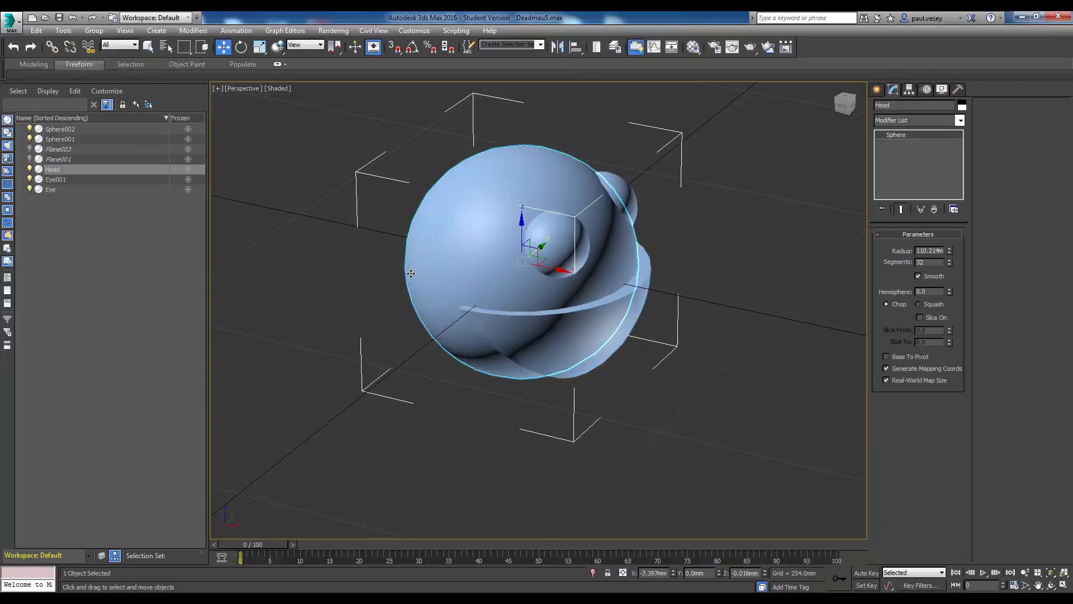
{"action": "left_click", "coordinate": [286, 279]}
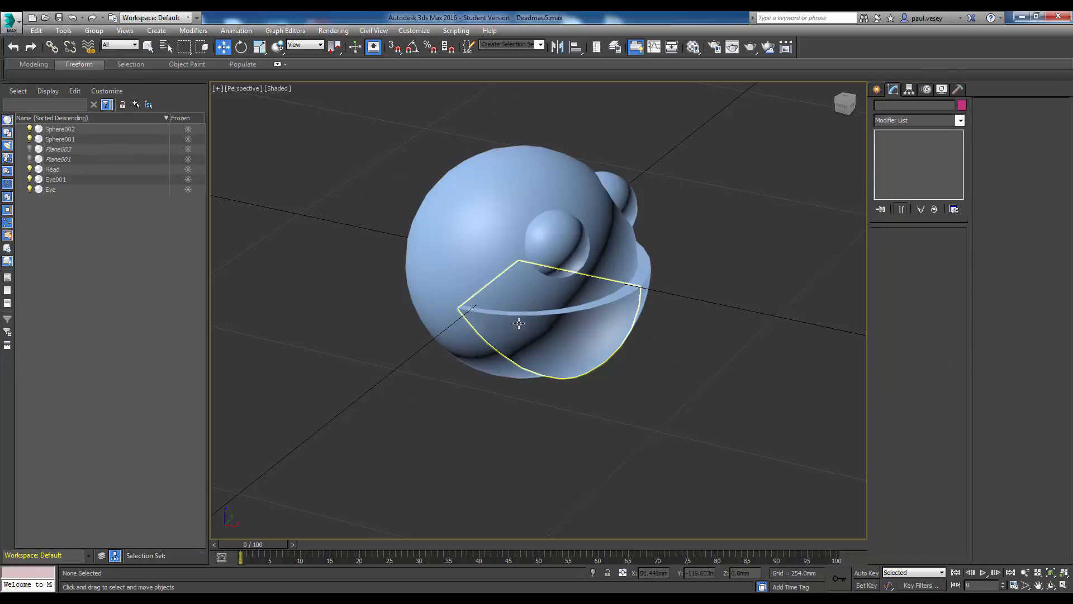
{"action": "left_click", "coordinate": [588, 313]}
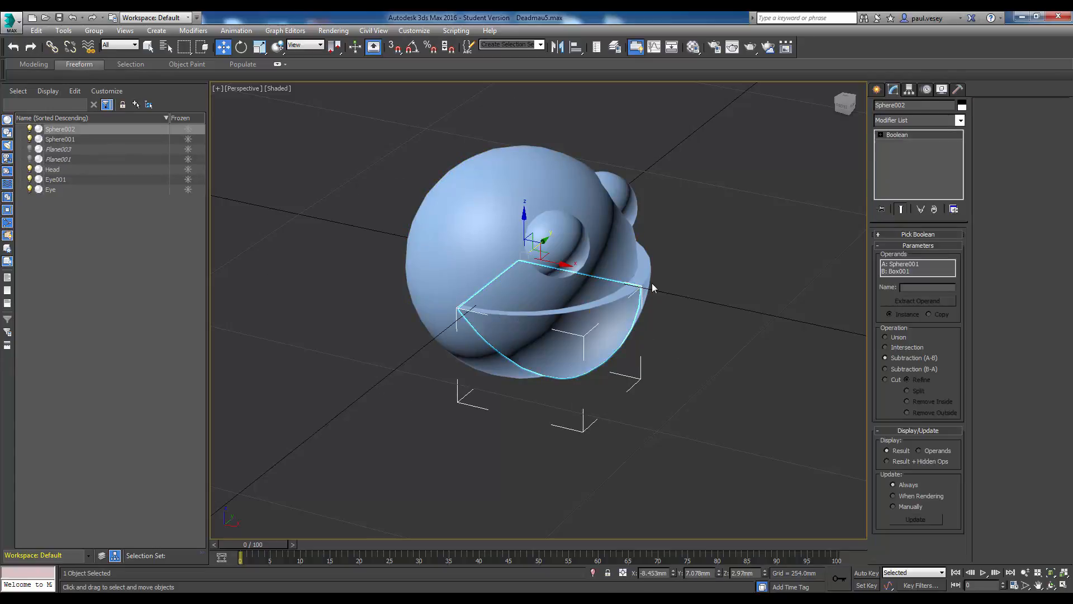
{"action": "left_click", "coordinate": [400, 287]}
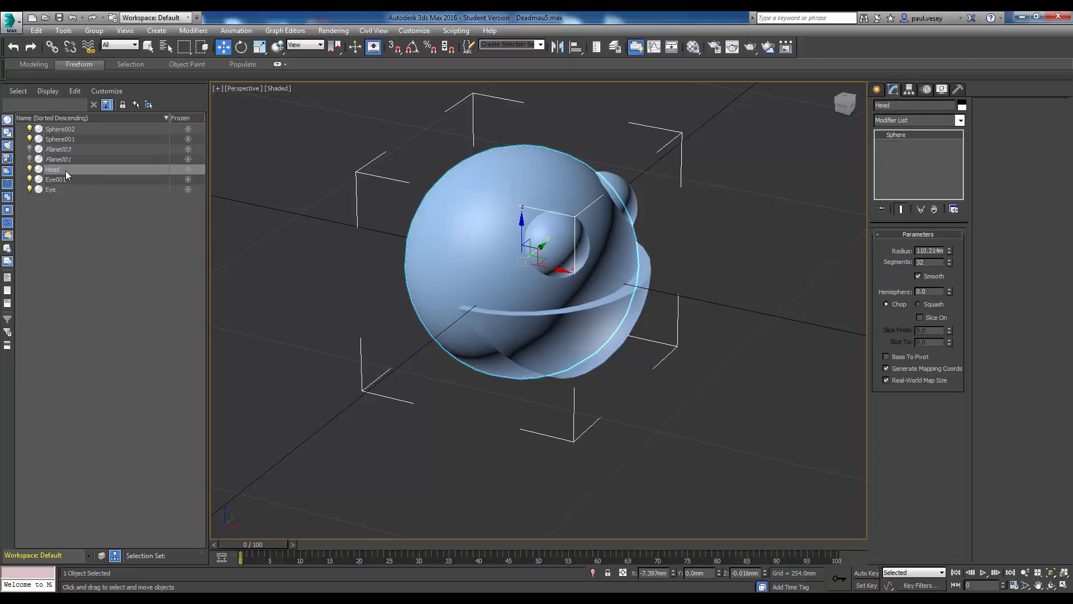
{"action": "left_click", "coordinate": [157, 31]}
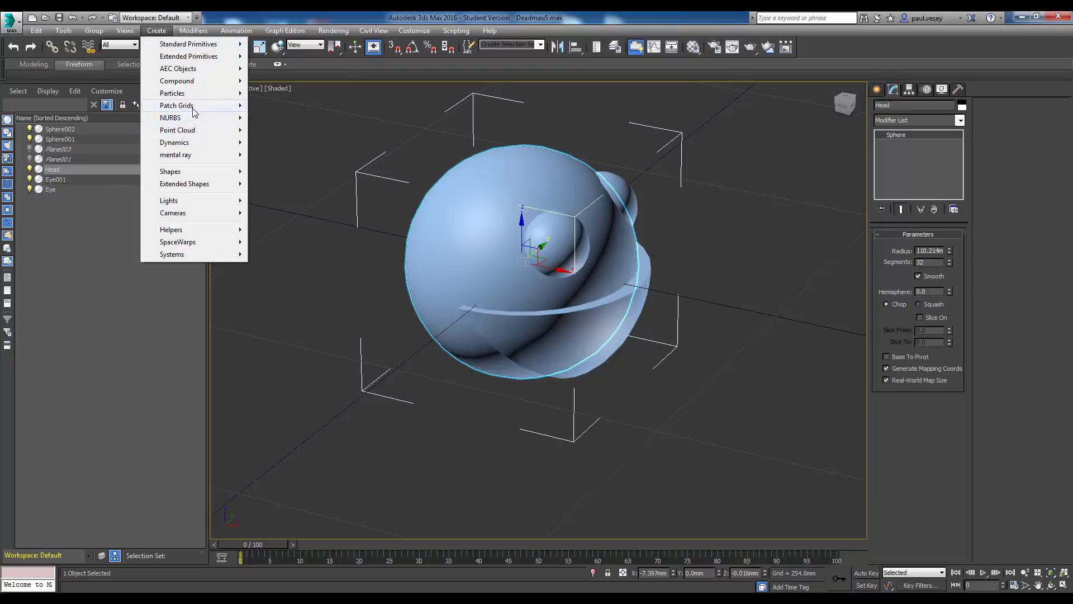
{"action": "mouse_move", "coordinate": [196, 81]}
{"action": "left_click", "coordinate": [277, 155]}
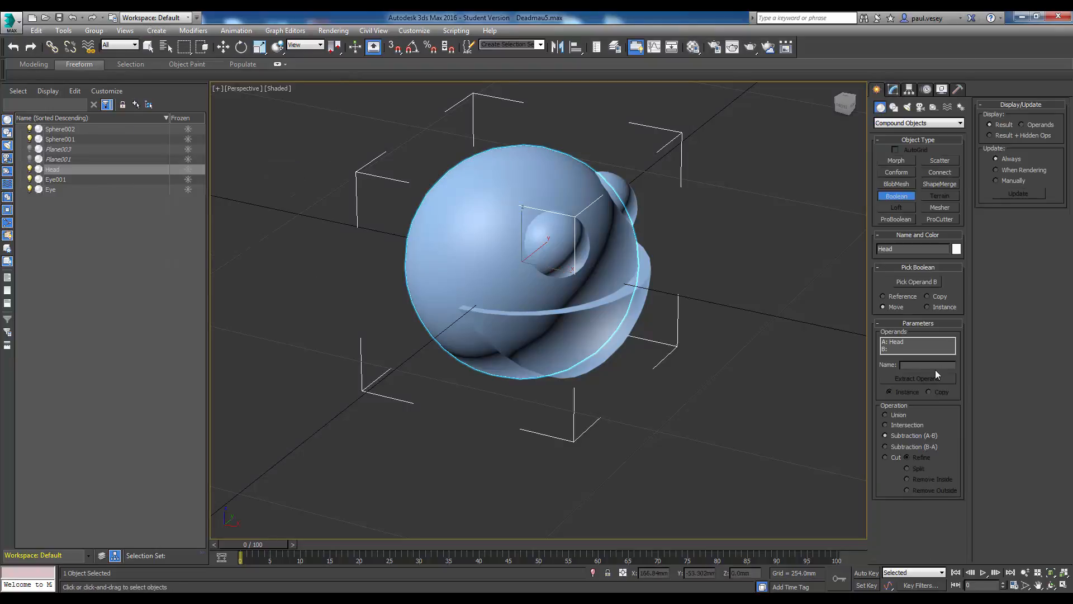
{"action": "left_click", "coordinate": [917, 281]}
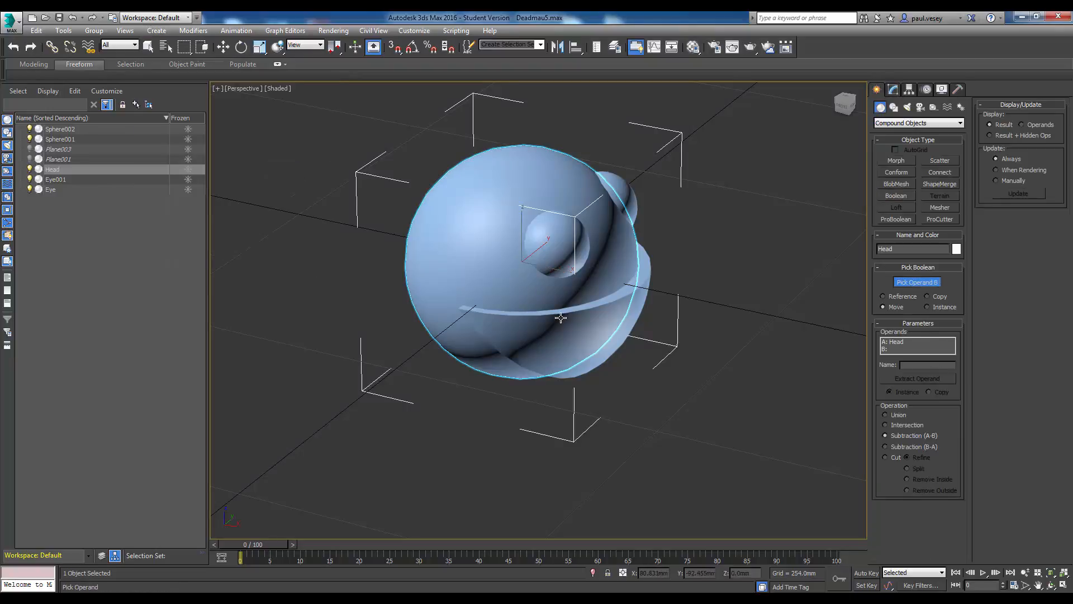
{"action": "left_click", "coordinate": [560, 313]}
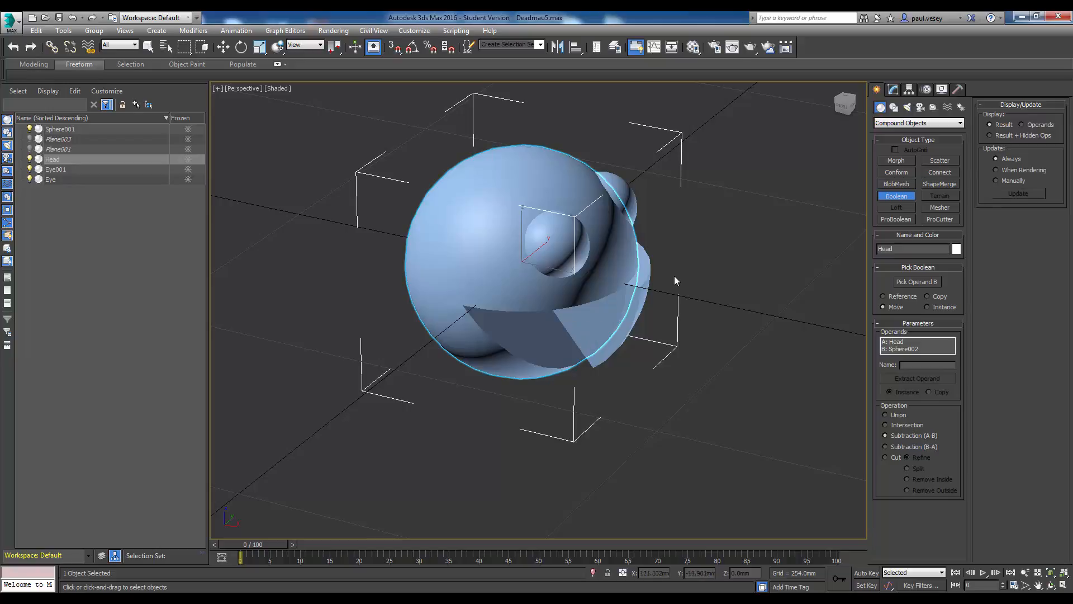
- Try a new Boolean Subtraction (A-B) on the head with the remaining wedge half Sphere001 as operand B
{"action": "mouse_move", "coordinate": [849, 103]}
{"action": "left_mouse_down"}
{"action": "mouse_move", "coordinate": [848, 81]}
{"action": "mouse_move", "coordinate": [838, 93]}
{"action": "left_mouse_up"}
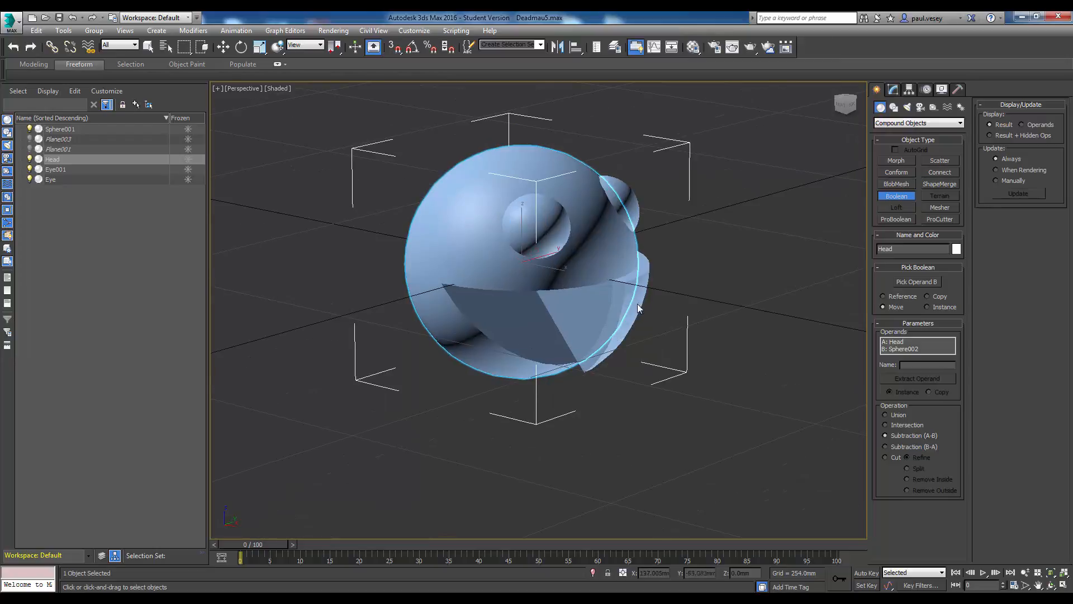
{"action": "key", "text": "F2"}
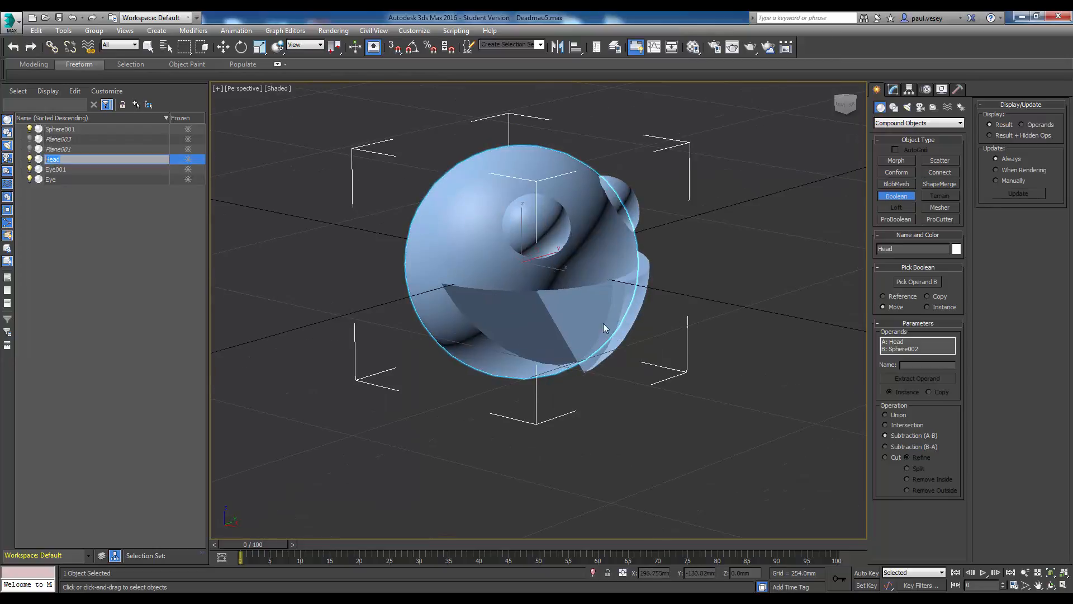
{"action": "left_click", "coordinate": [130, 277]}
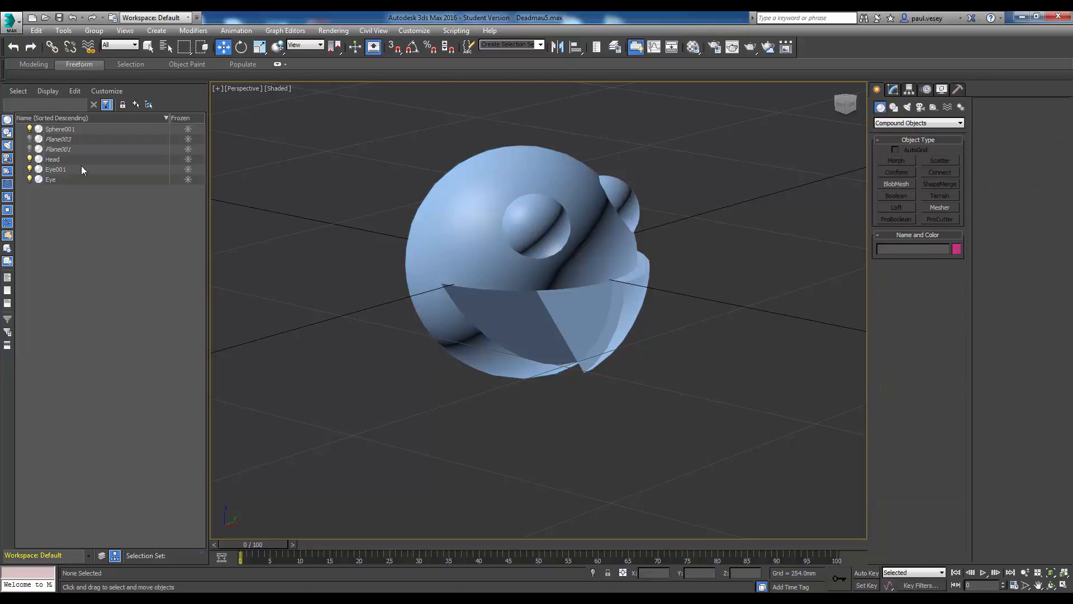
{"action": "left_click", "coordinate": [81, 160]}
{"action": "left_click", "coordinate": [157, 30]}
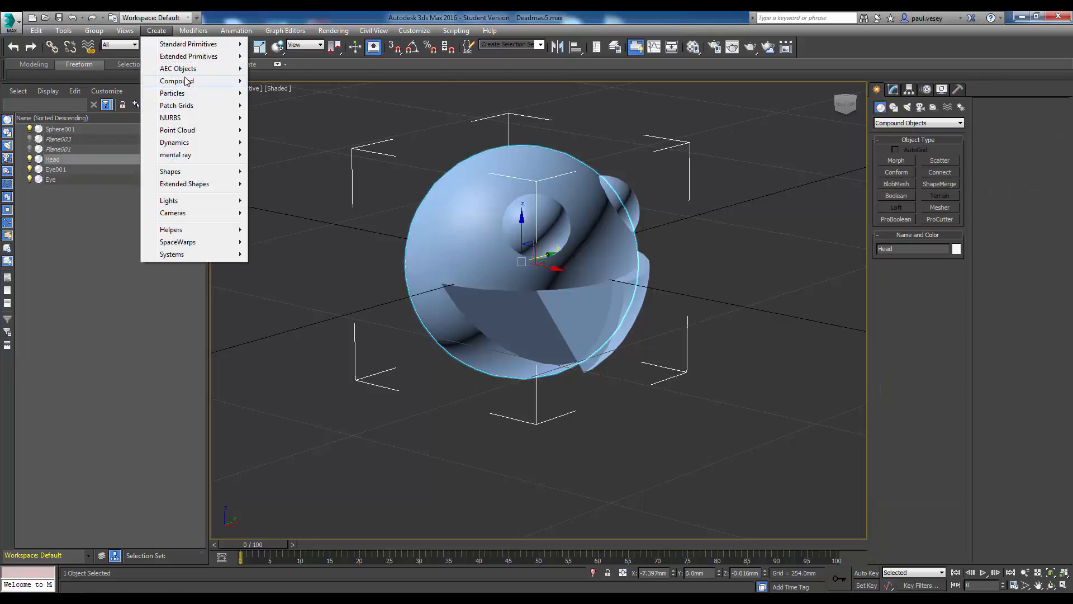
{"action": "mouse_move", "coordinate": [184, 81]}
{"action": "left_click", "coordinate": [284, 154]}
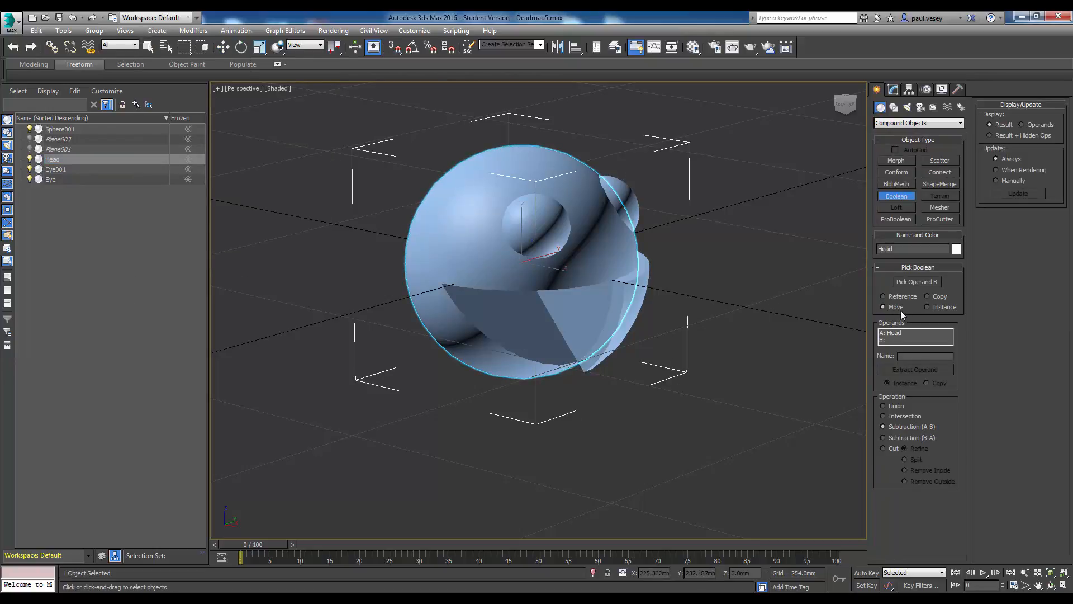
{"action": "left_click", "coordinate": [905, 284]}
{"action": "left_click", "coordinate": [632, 296]}
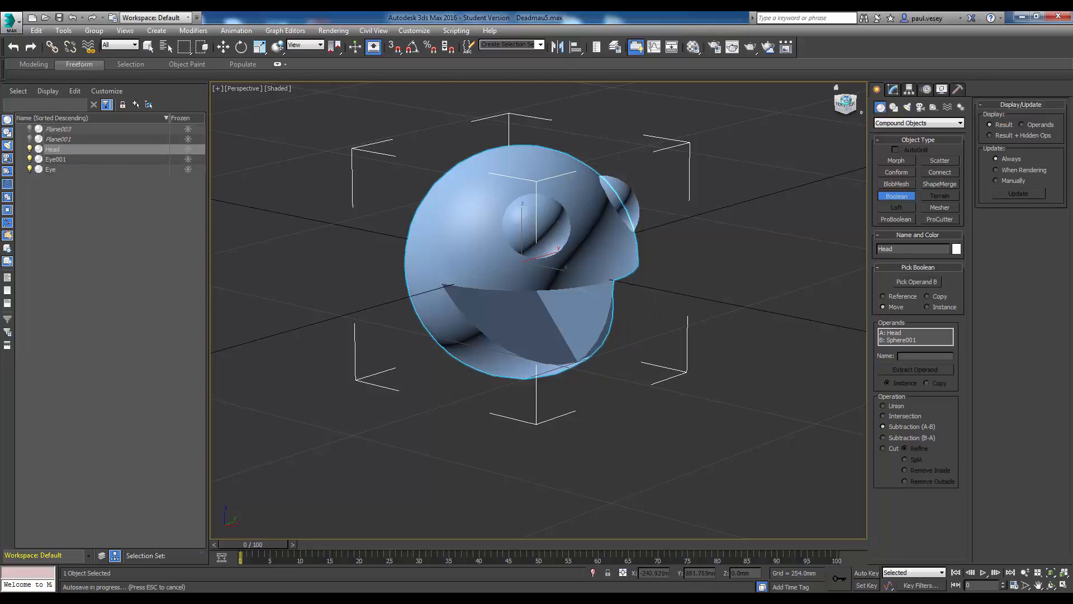
- Inspect the mouth cut and undo the subtraction of Sphere001 from the head
{"action": "left_click", "coordinate": [845, 104]}
{"action": "middle_click_drag", "start_coordinate": [626, 280], "coordinate": [605, 309], "text": "alt"}
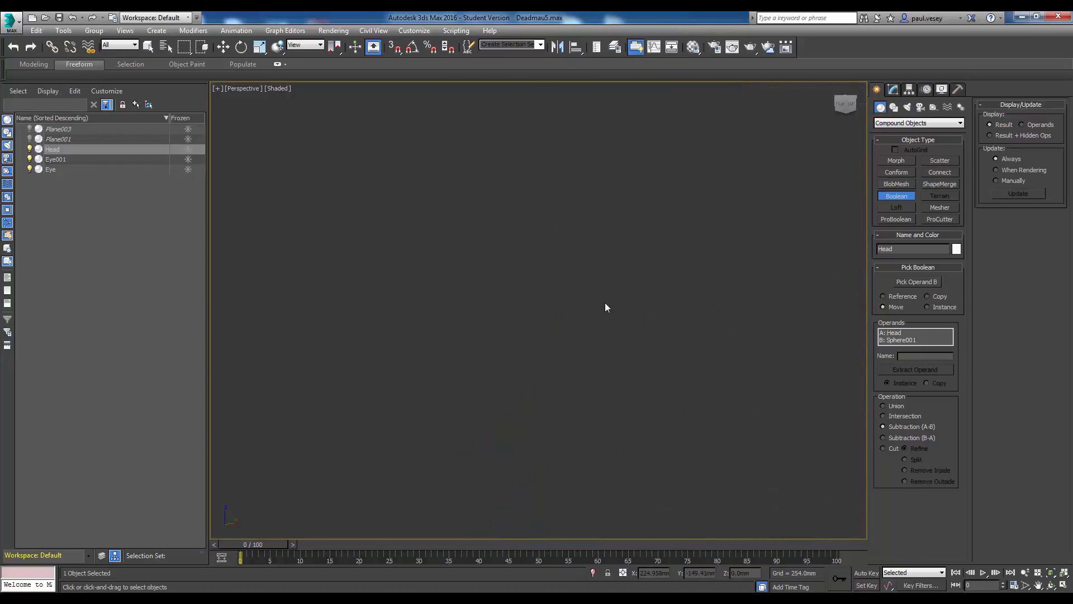
{"action": "scroll", "coordinate": [605, 304], "scroll_direction": "down", "scroll_amount": 3}
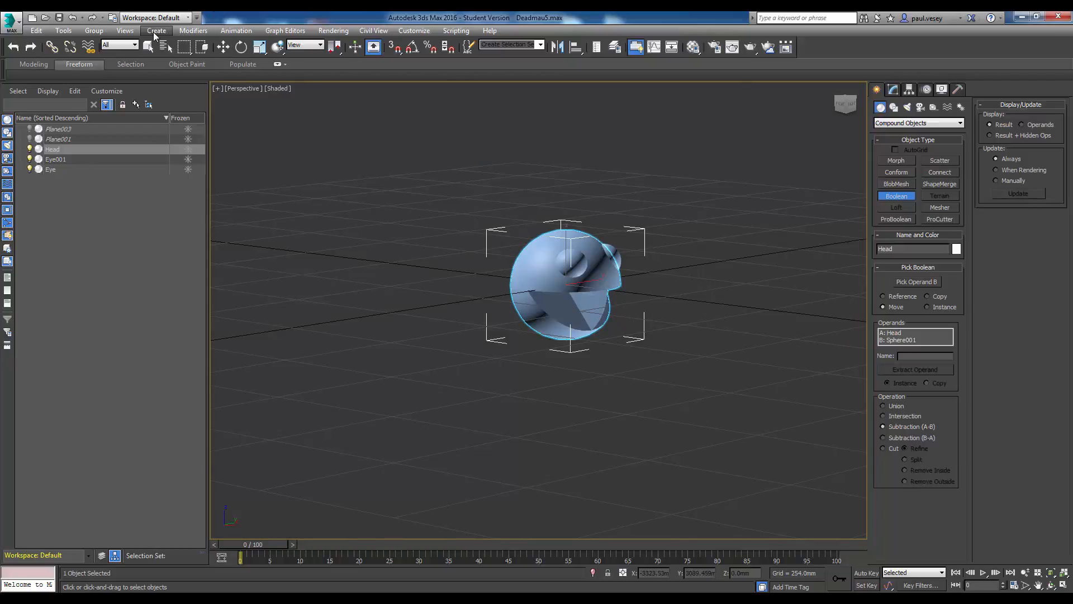
{"action": "left_click", "coordinate": [73, 17]}
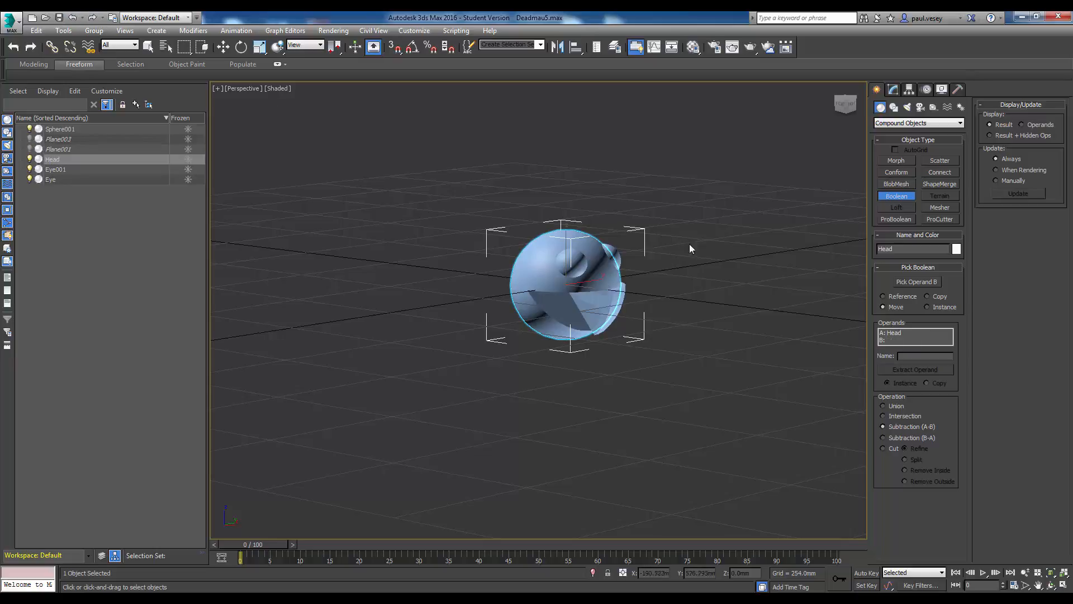
- Move the wedge half Sphere001 slightly along Y so it overlaps the cut already made in the head
{"action": "scroll", "coordinate": [690, 249], "scroll_direction": "up", "scroll_amount": 4}
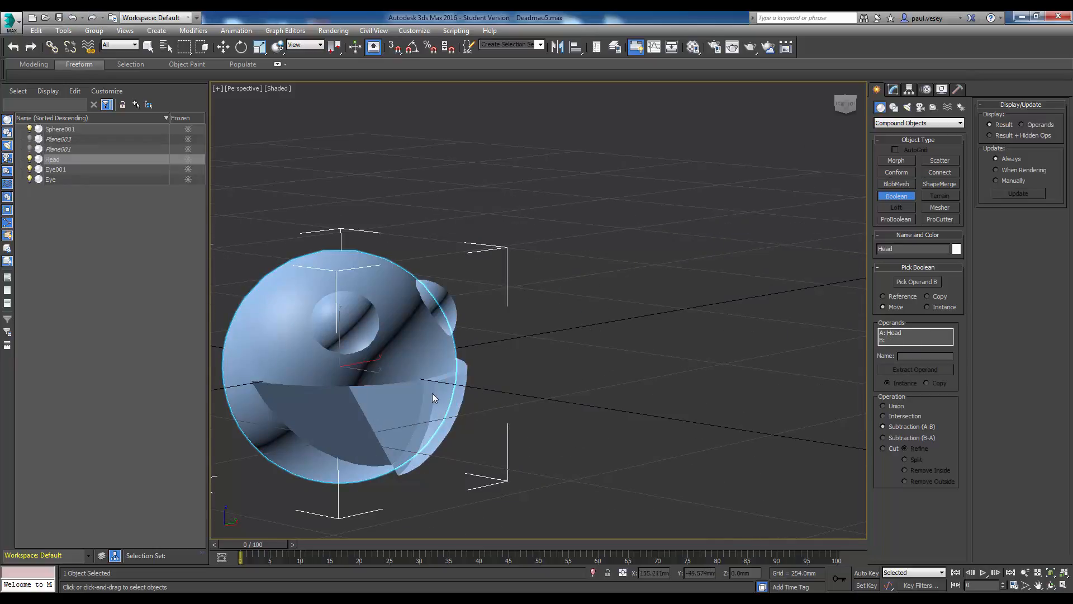
{"action": "left_click", "coordinate": [59, 141]}
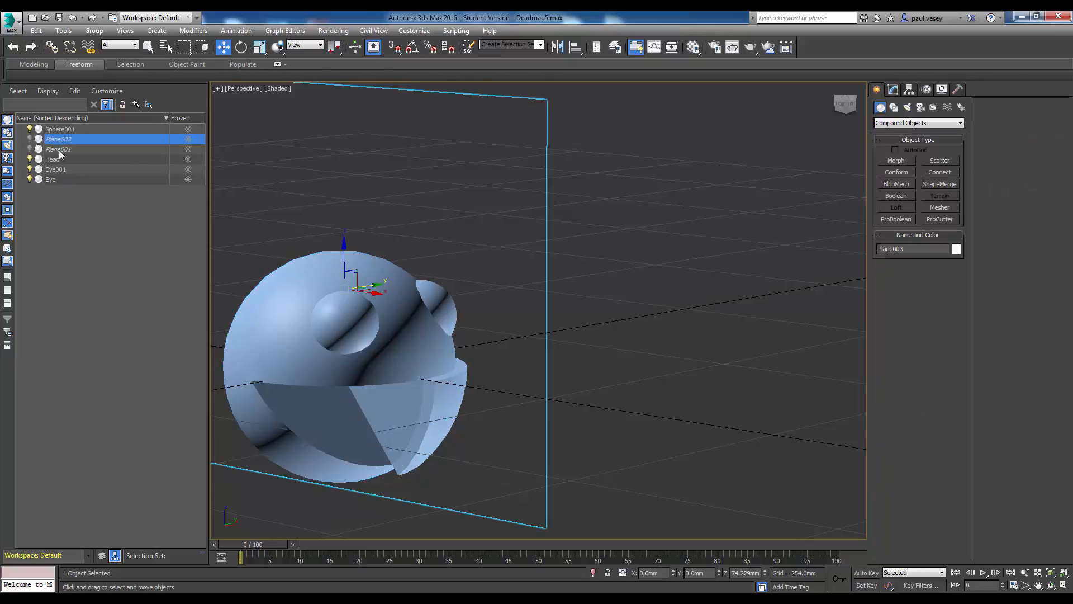
{"action": "left_click", "coordinate": [59, 150]}
{"action": "left_click", "coordinate": [58, 130]}
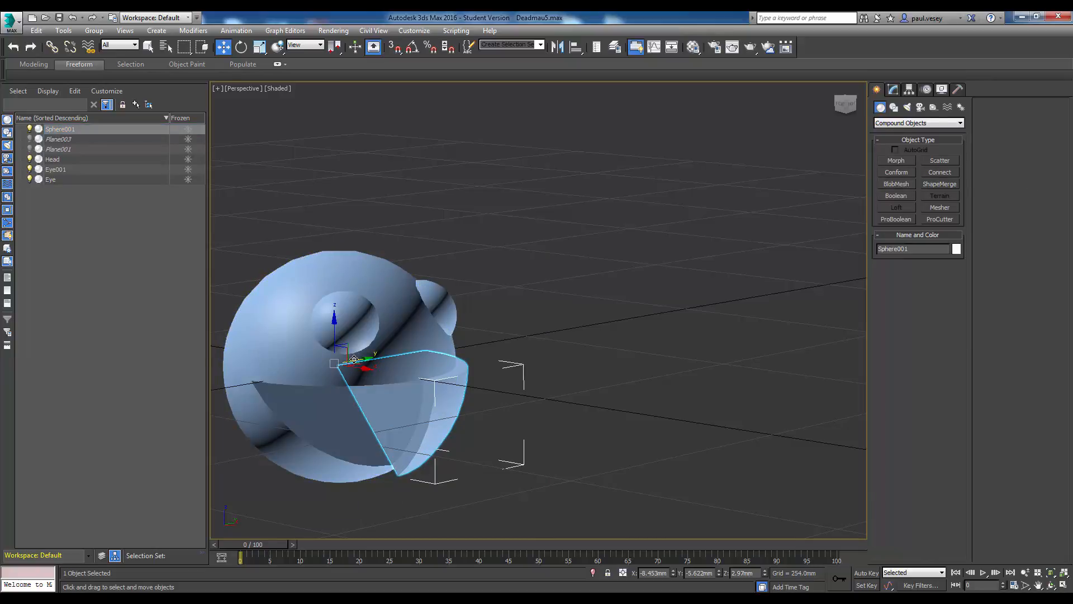
{"action": "left_click_drag", "start_coordinate": [354, 359], "coordinate": [351, 359]}
{"action": "left_click", "coordinate": [493, 420]}
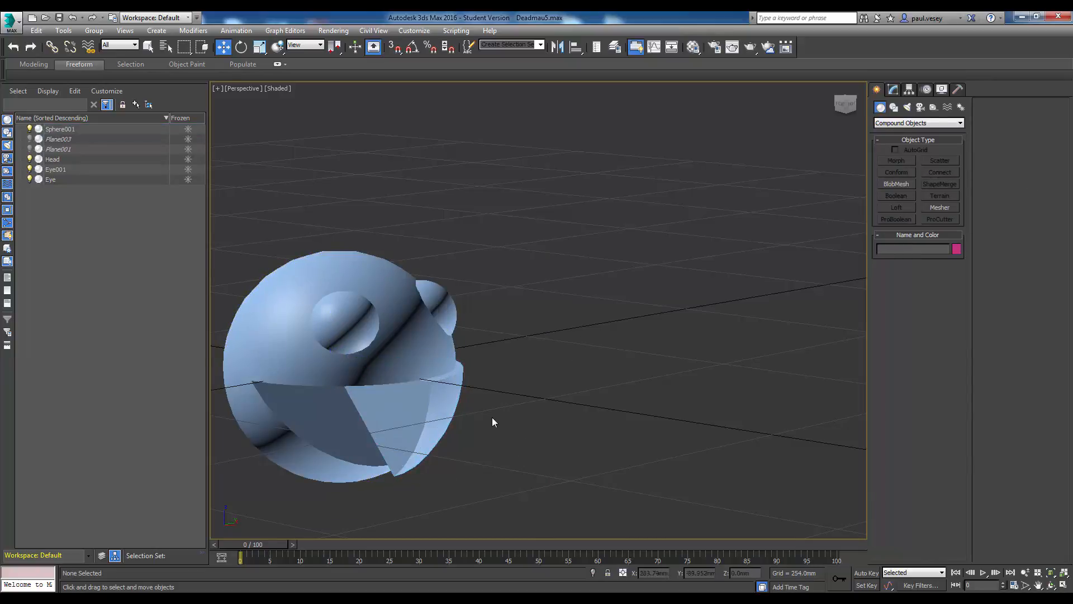
- Subtract the shifted Sphere001 wedge from the head with a new Boolean Subtraction (A-B)
{"action": "left_click", "coordinate": [310, 377]}
{"action": "left_click", "coordinate": [157, 30]}
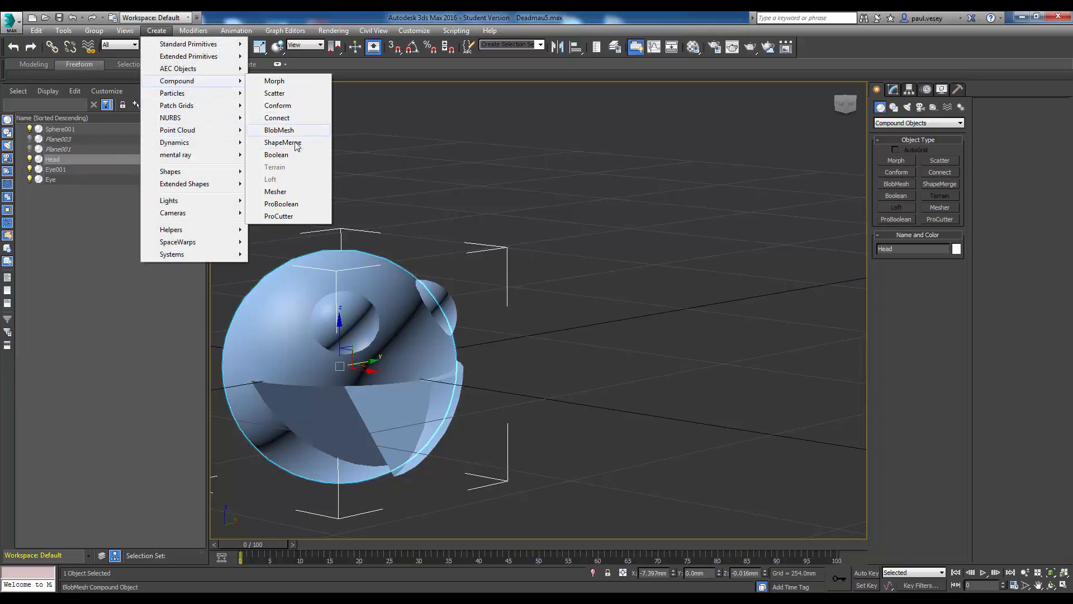
{"action": "left_click", "coordinate": [267, 156]}
{"action": "left_click", "coordinate": [918, 281]}
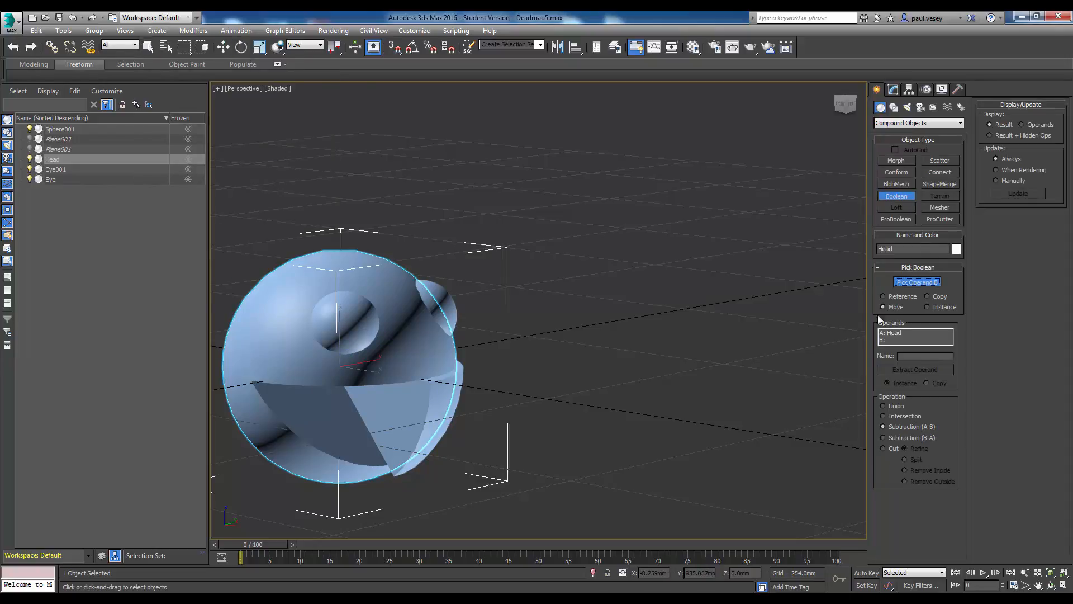
{"action": "left_click", "coordinate": [419, 401]}
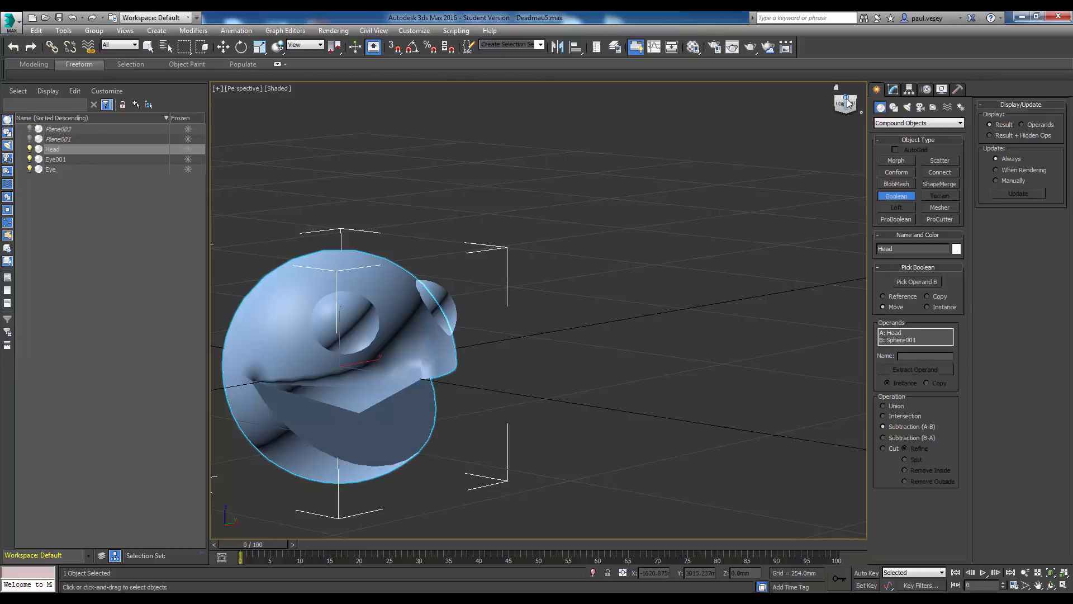
- Check the mouth opening and unhide the reference image Plane003 behind the head in a side-on view of the mouth
{"action": "middle_click_drag", "start_coordinate": [503, 335], "coordinate": [572, 364], "text": "alt"}
{"action": "middle_click_drag", "start_coordinate": [369, 398], "coordinate": [579, 367]}
{"action": "scroll", "coordinate": [515, 375], "scroll_direction": "up", "scroll_amount": 5}
{"action": "scroll", "coordinate": [514, 375], "scroll_direction": "down", "scroll_amount": 5}
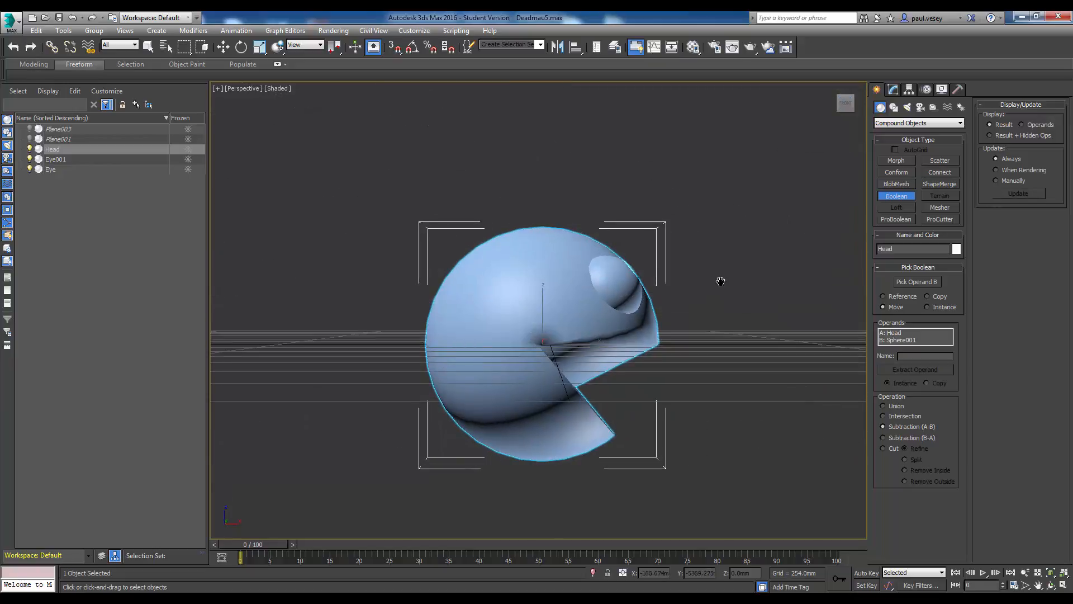
{"action": "middle_click_drag", "start_coordinate": [721, 281], "coordinate": [713, 311]}
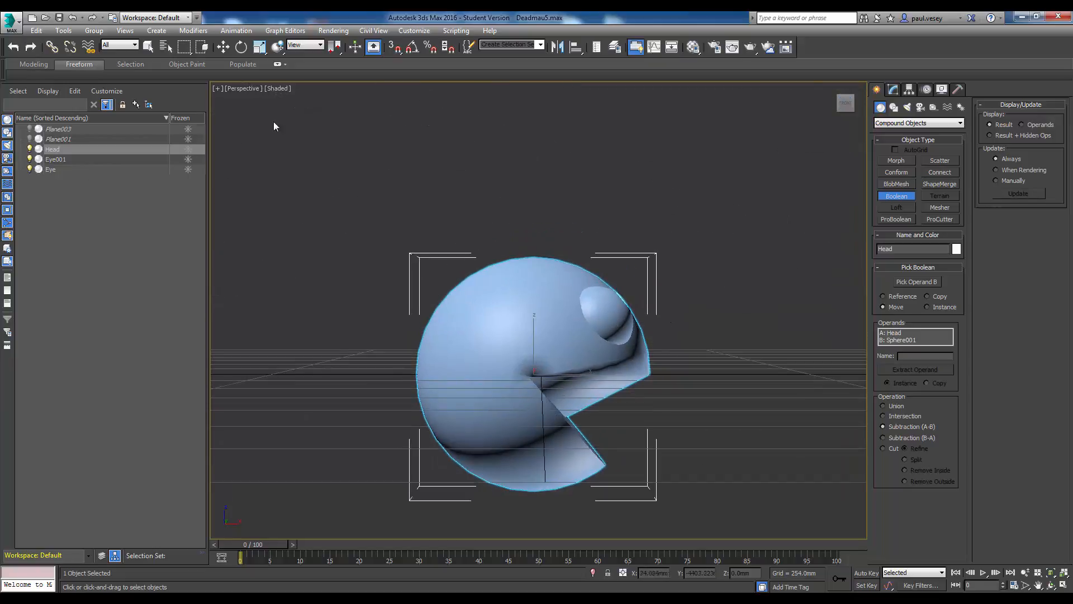
{"action": "left_click", "coordinate": [30, 139]}
{"action": "left_click", "coordinate": [30, 129]}
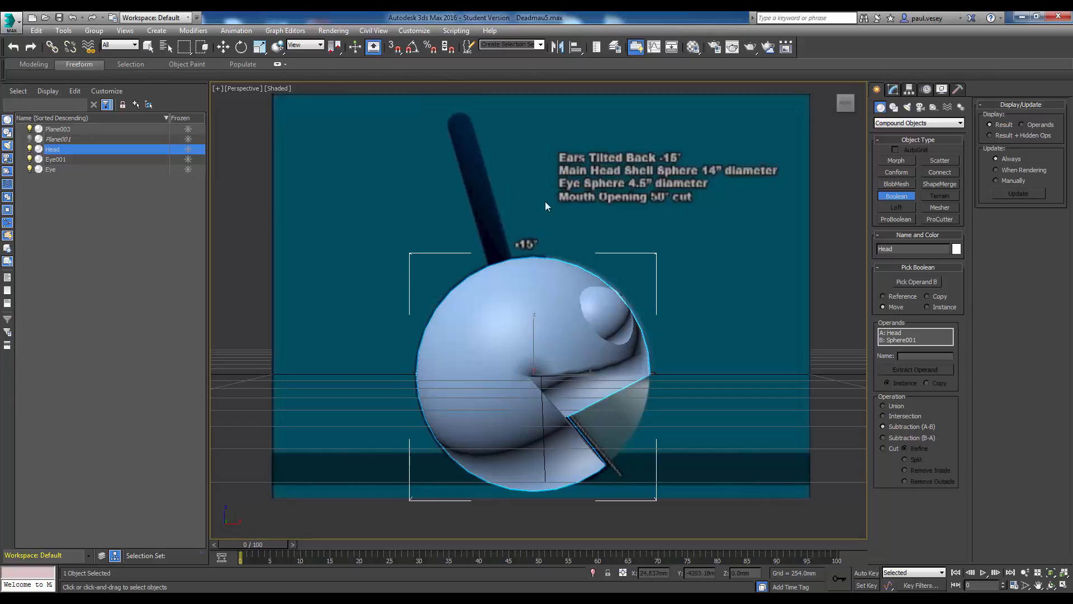
- Create a sphere with a radius of about 94.8 mm from the head's centre and inspect its placement from the face side
{"action": "left_click", "coordinate": [158, 32]}
{"action": "mouse_move", "coordinate": [190, 44]}
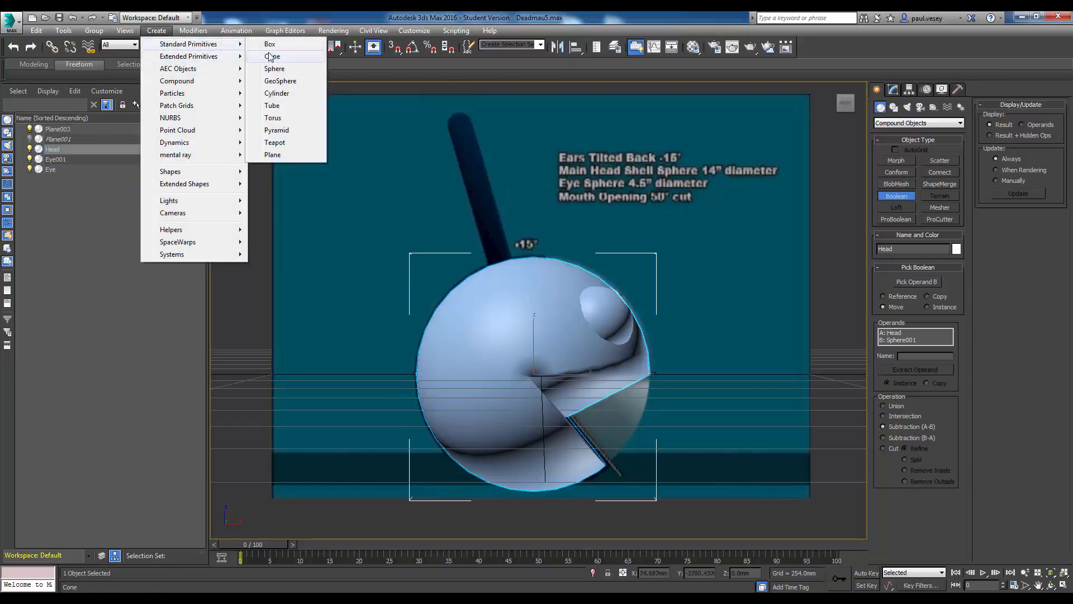
{"action": "left_click", "coordinate": [276, 69]}
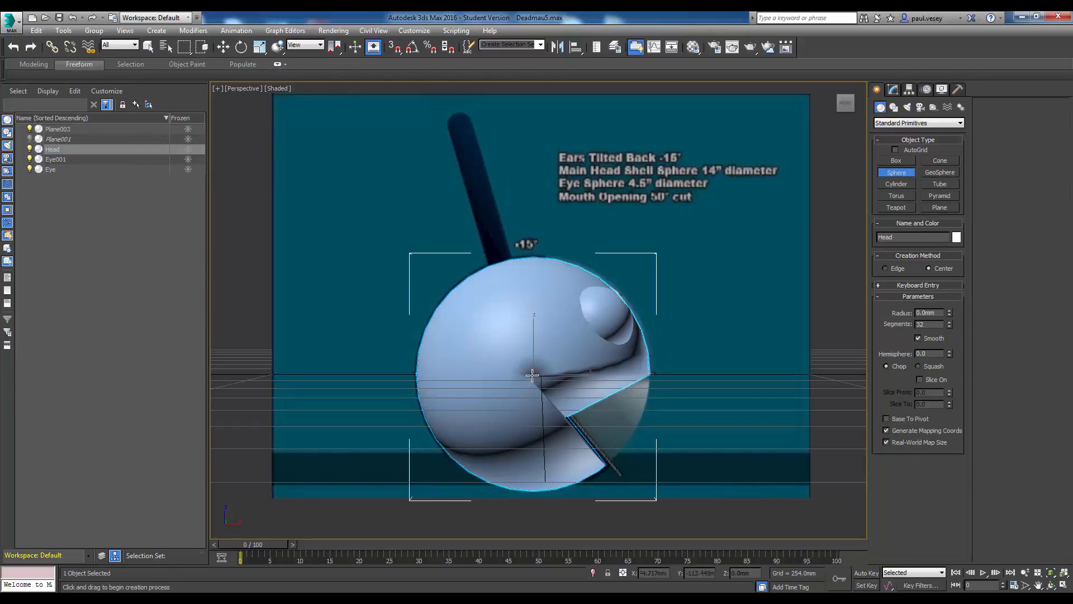
{"action": "left_click_drag", "start_coordinate": [532, 375], "coordinate": [557, 377]}
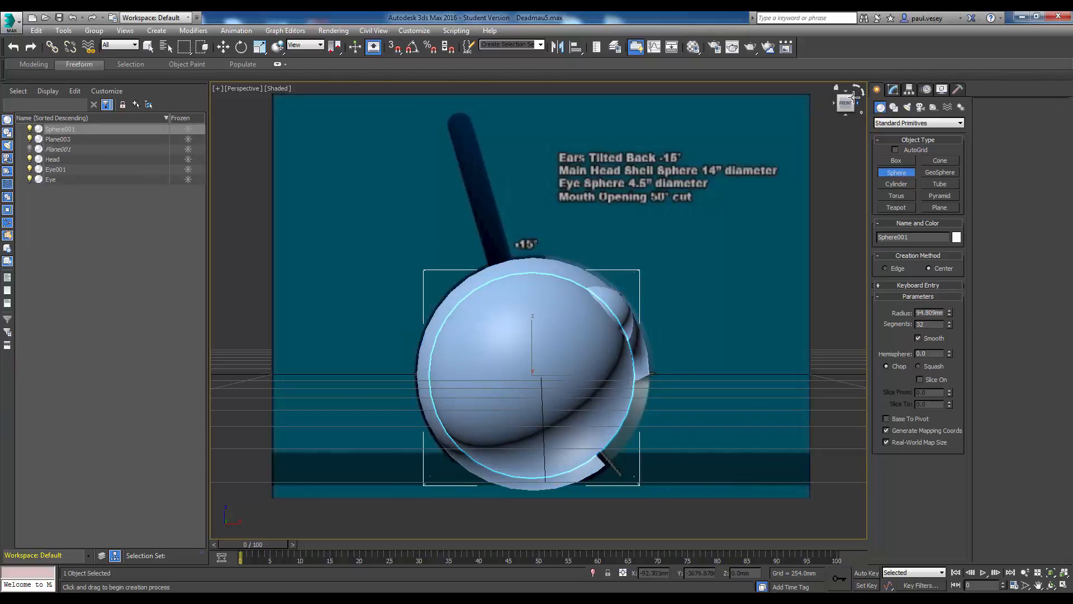
{"action": "left_click_drag", "start_coordinate": [836, 105], "coordinate": [750, 114]}
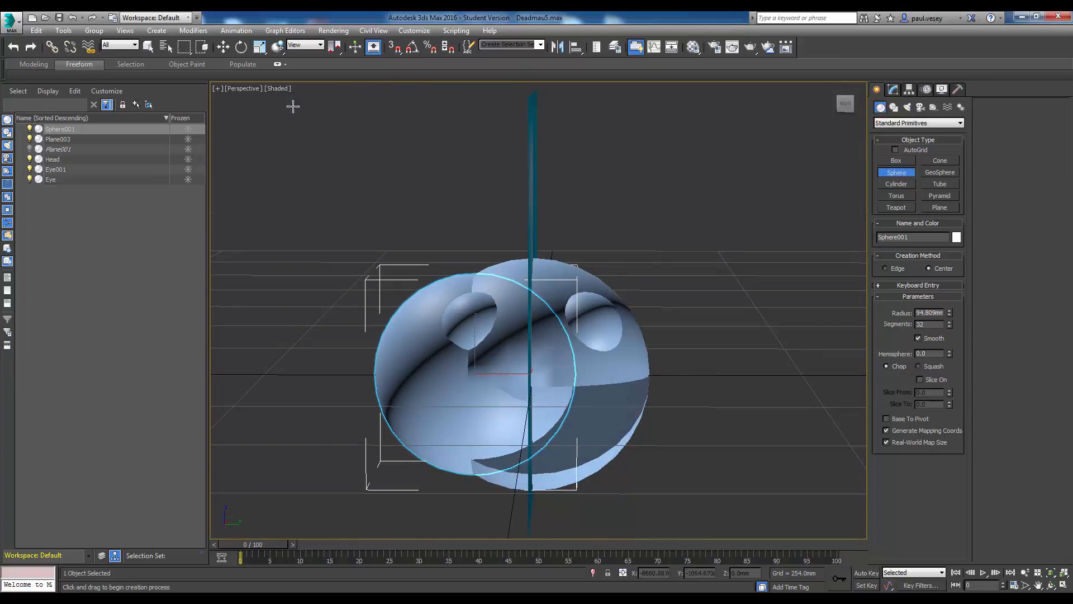
- Move Sphere001 along Y to the head's centre at about 0.5 mm and scale it uniformly to about 112.6% to nearly fill the head
{"action": "left_click", "coordinate": [223, 46]}
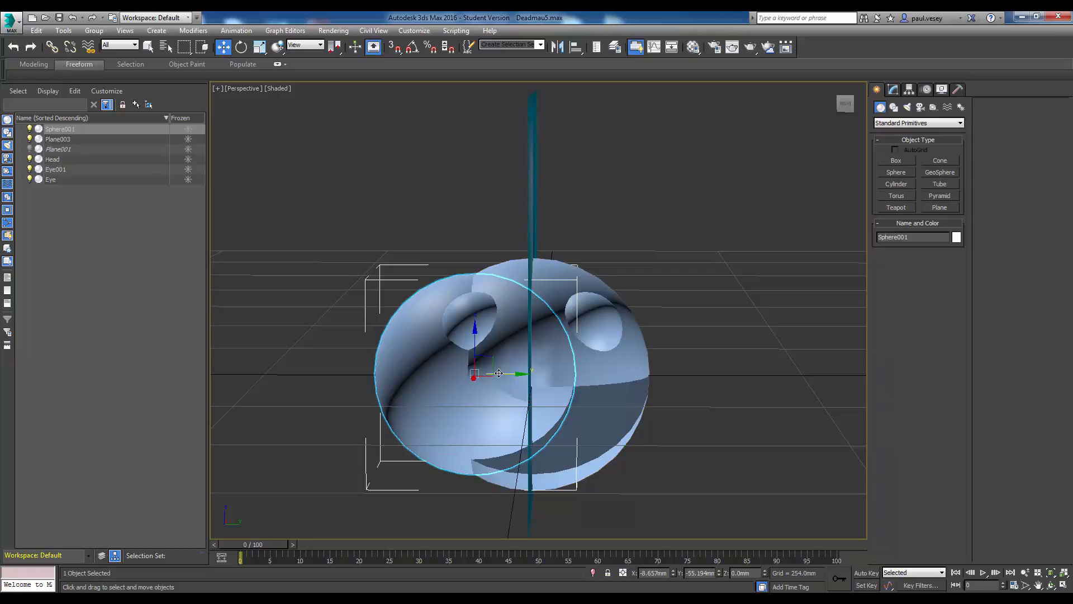
{"action": "left_click_drag", "start_coordinate": [515, 371], "coordinate": [560, 371]}
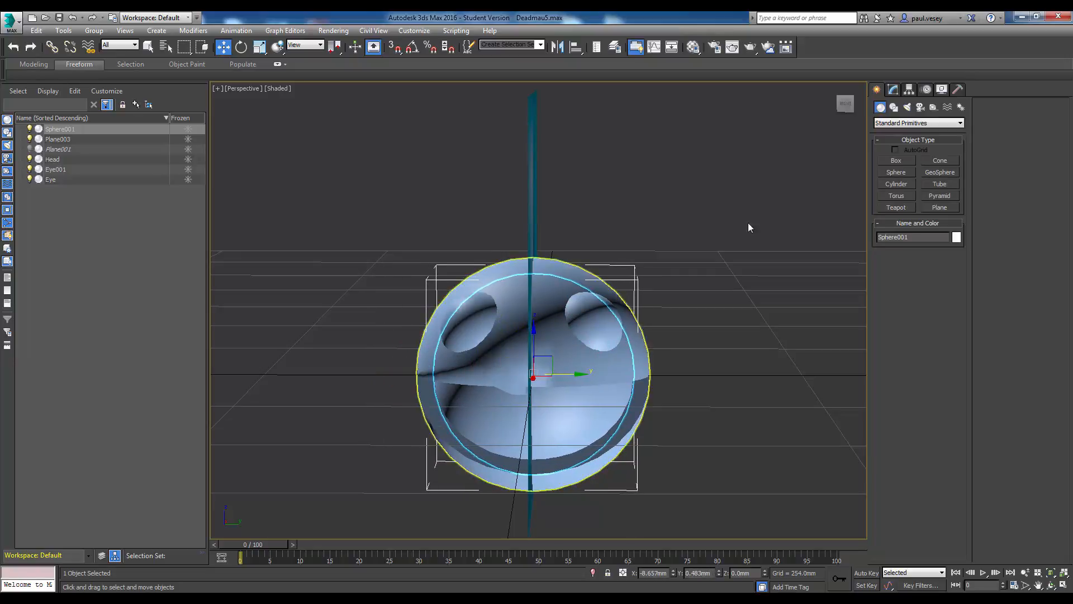
{"action": "left_click", "coordinate": [841, 105]}
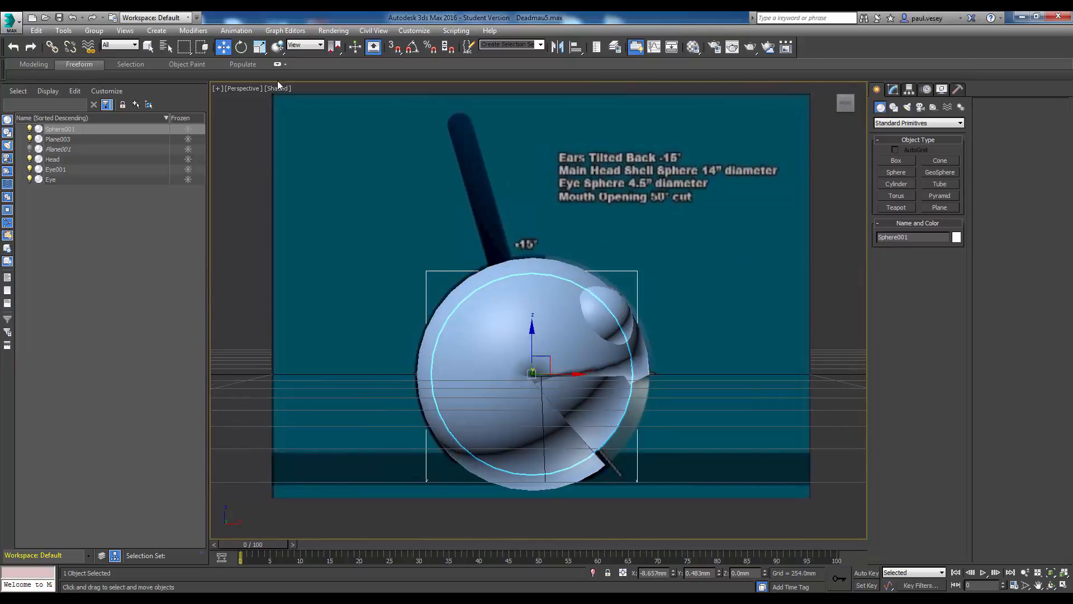
{"action": "key", "text": "r"}
{"action": "left_click_drag", "start_coordinate": [545, 367], "coordinate": [549, 363]}
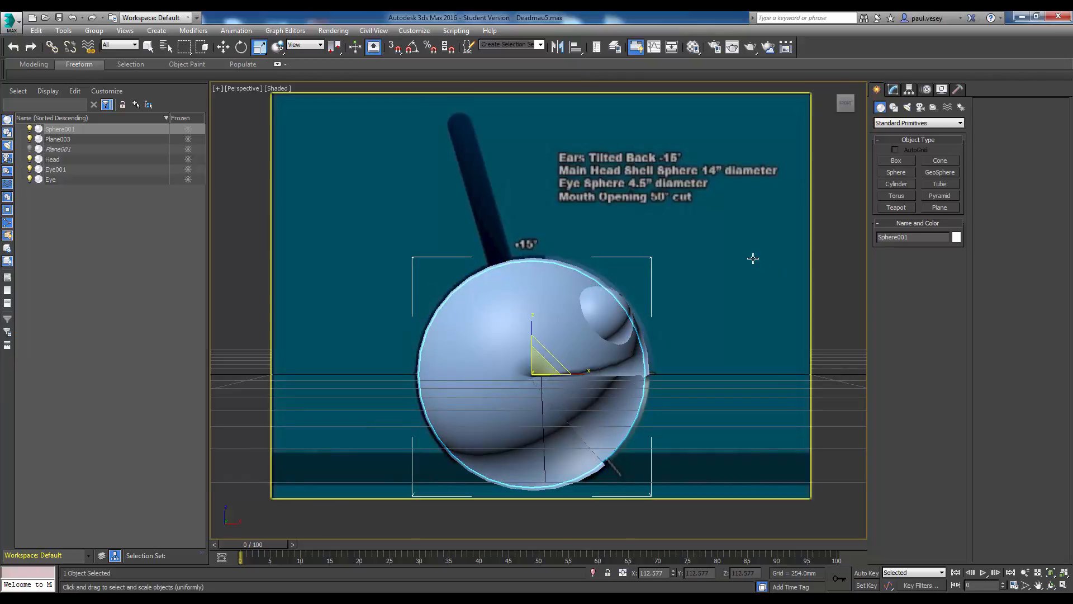
- Compare the mouth opening with Sphere001 hidden and shown from an angled view of the face
{"action": "left_click", "coordinate": [855, 100]}
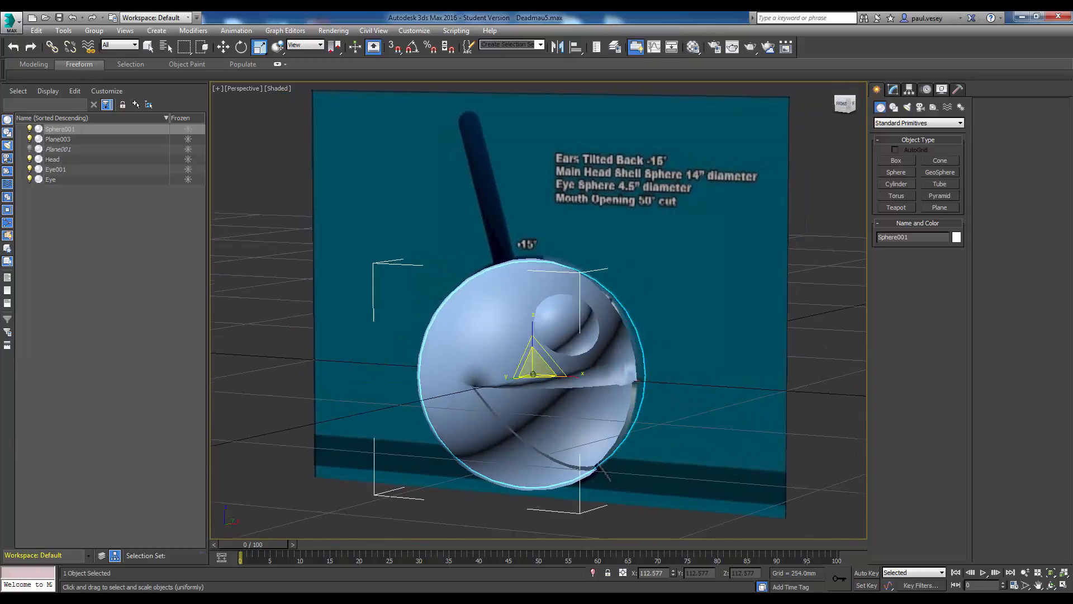
{"action": "mouse_move", "coordinate": [847, 103]}
{"action": "left_mouse_down"}
{"action": "mouse_move", "coordinate": [742, 103]}
{"action": "mouse_move", "coordinate": [848, 108]}
{"action": "left_mouse_up"}
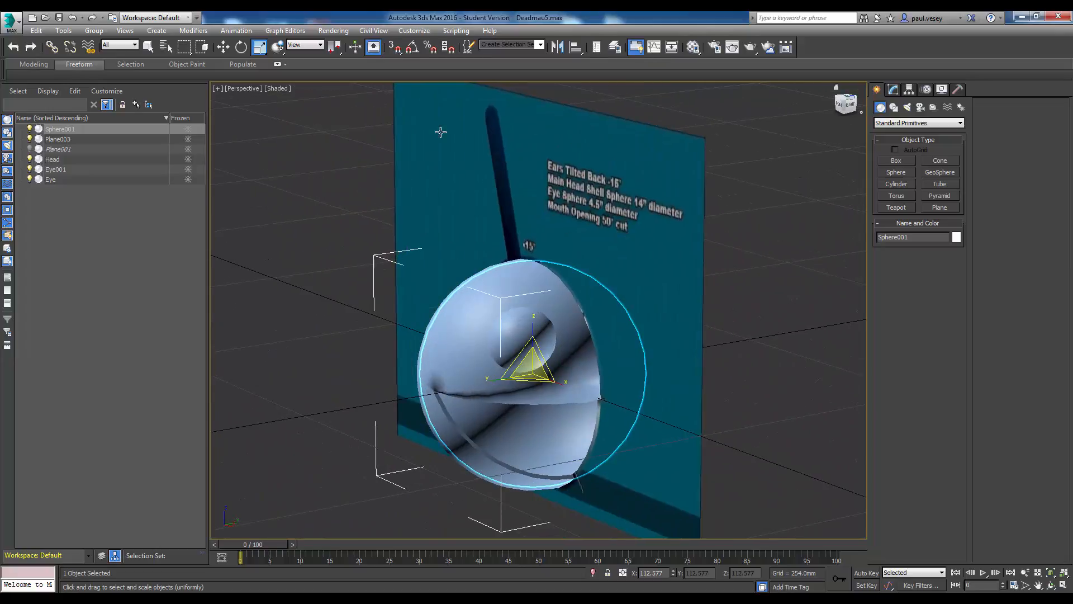
{"action": "left_click", "coordinate": [30, 129]}
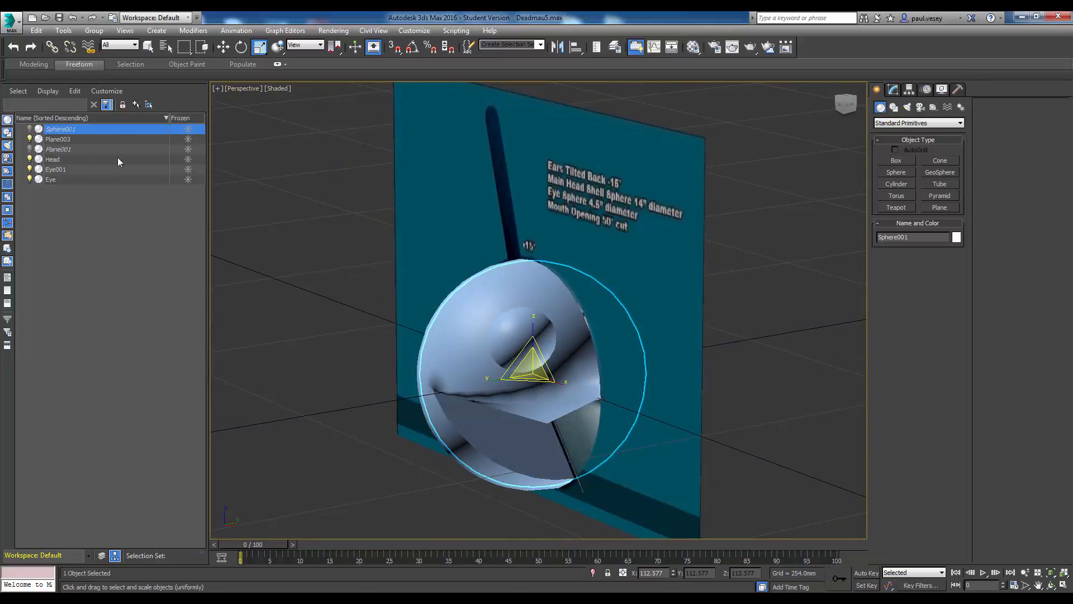
{"action": "left_click", "coordinate": [30, 129]}
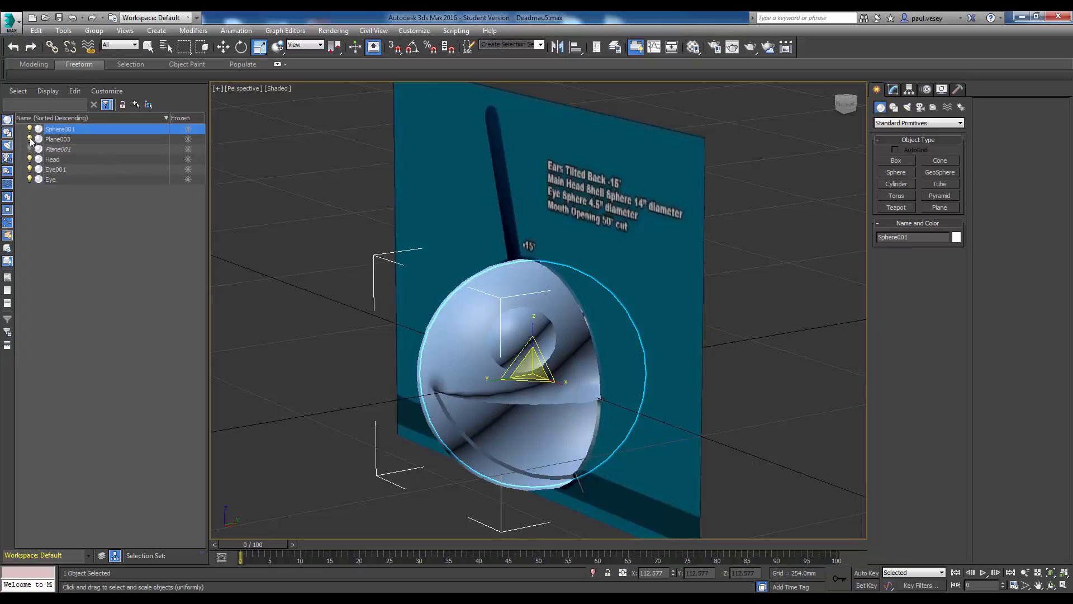
- Hide the reference image Plane003, deselect everything, and inspect the inner sphere's fit in the head from above and from the front
{"action": "left_click", "coordinate": [30, 139]}
{"action": "left_click", "coordinate": [120, 224]}
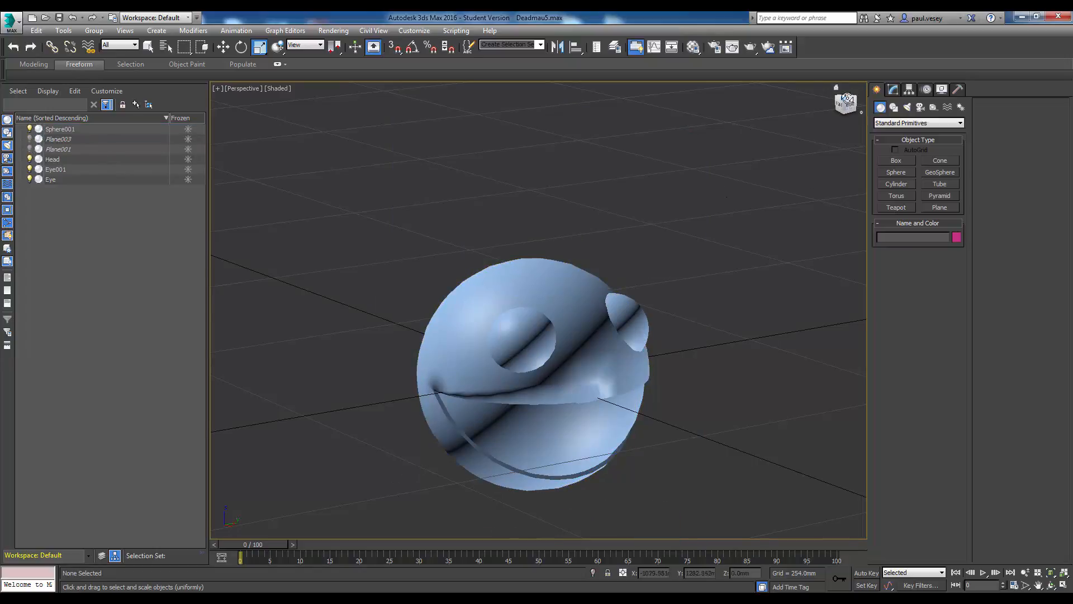
{"action": "mouse_move", "coordinate": [847, 98]}
{"action": "left_mouse_down"}
{"action": "mouse_move", "coordinate": [855, 36]}
{"action": "mouse_move", "coordinate": [887, 34]}
{"action": "mouse_move", "coordinate": [829, 73]}
{"action": "mouse_move", "coordinate": [814, 42]}
{"action": "mouse_move", "coordinate": [863, 99]}
{"action": "left_mouse_up"}
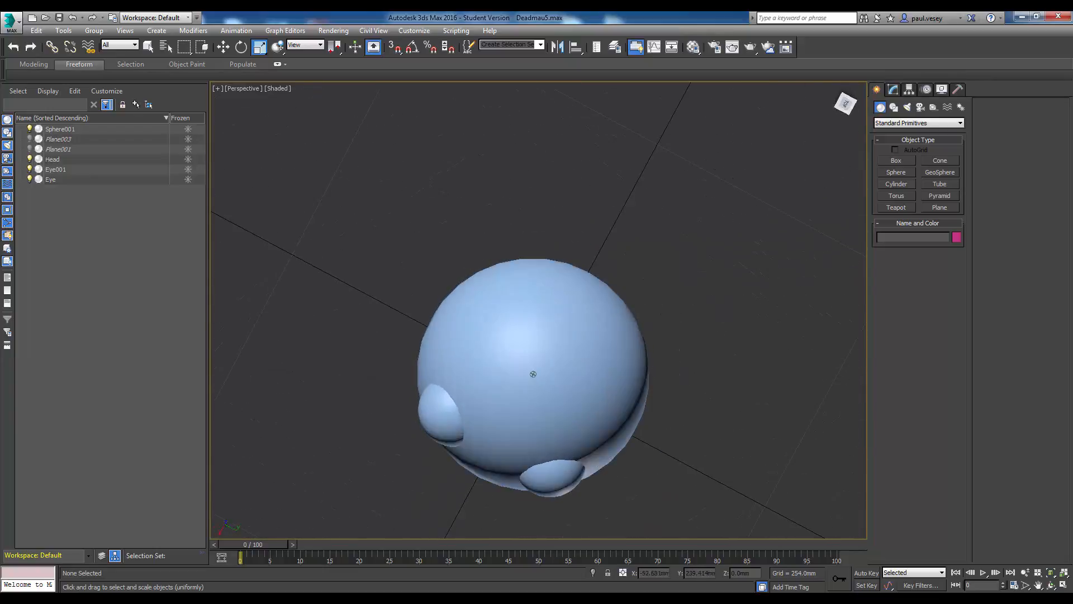
{"action": "left_click_drag", "start_coordinate": [857, 140], "coordinate": [847, 111]}
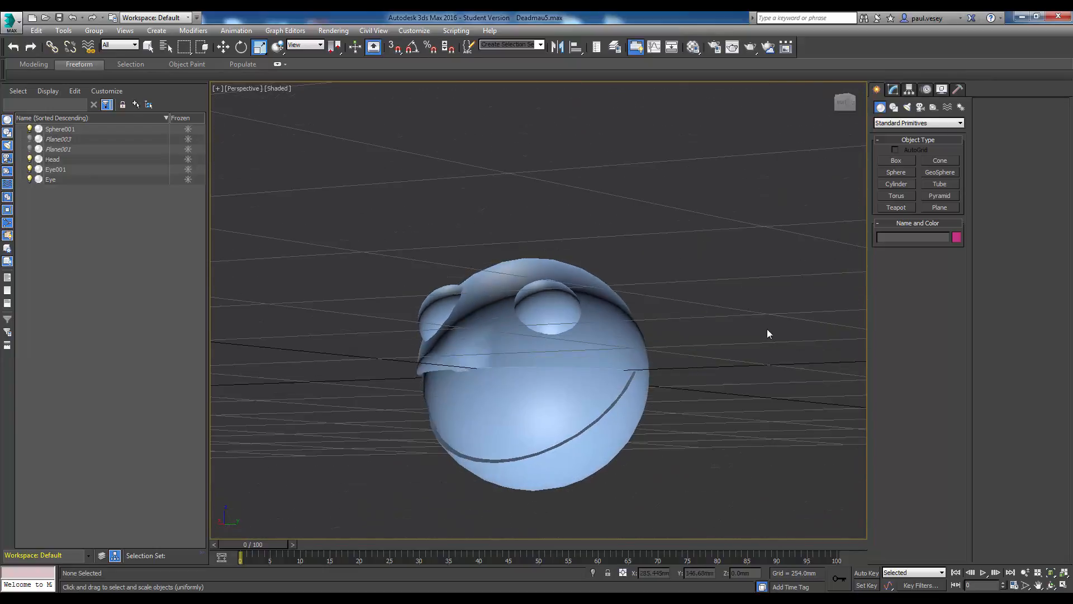
{"action": "middle_click_drag", "start_coordinate": [664, 340], "coordinate": [681, 339]}
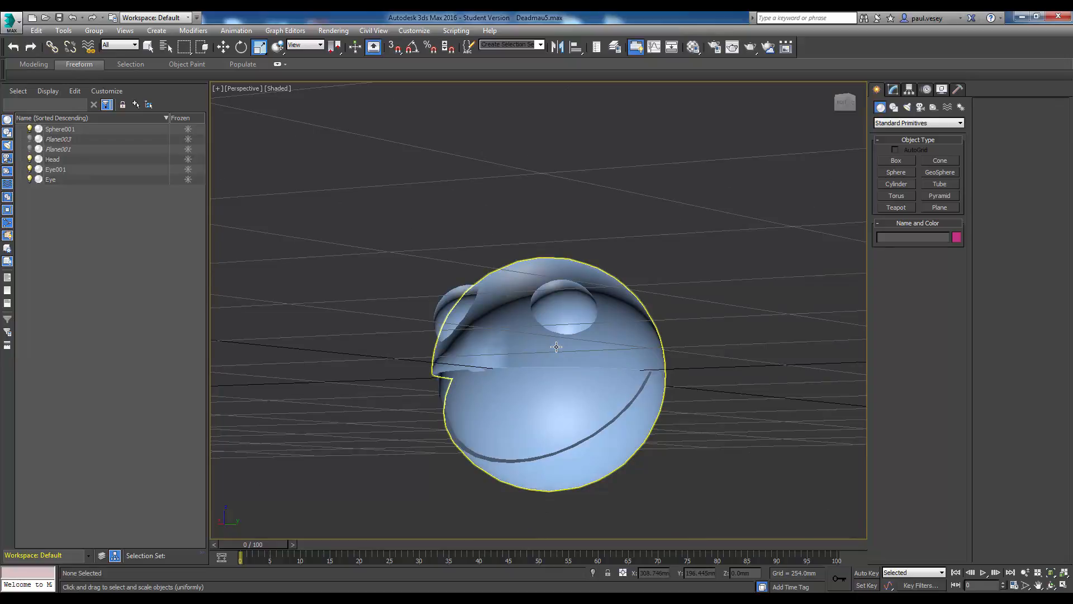